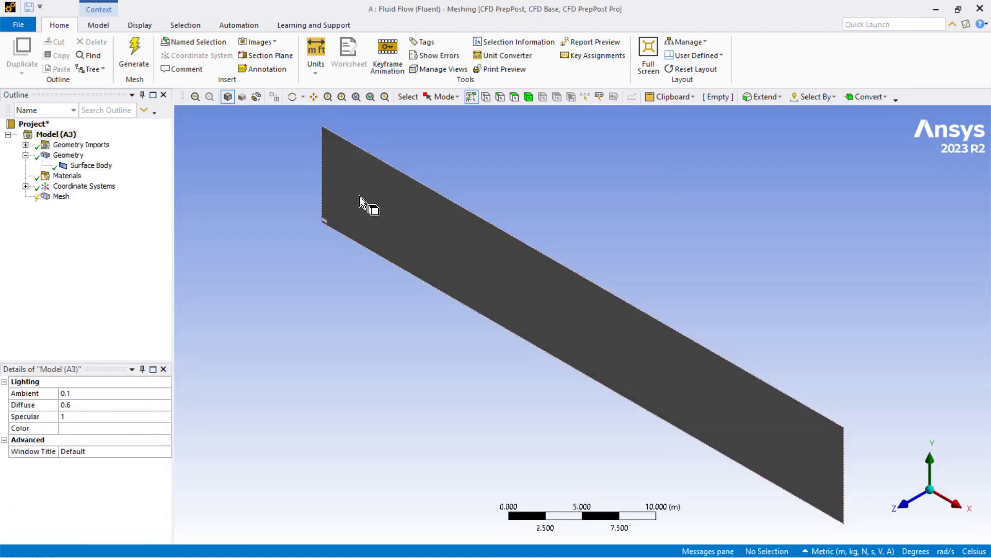
Step: View the surface body face-on along the Z axis and insert a sizing control under Mesh
scroll(662, 263, "down", 2)
scroll(614, 282, "up", 1)
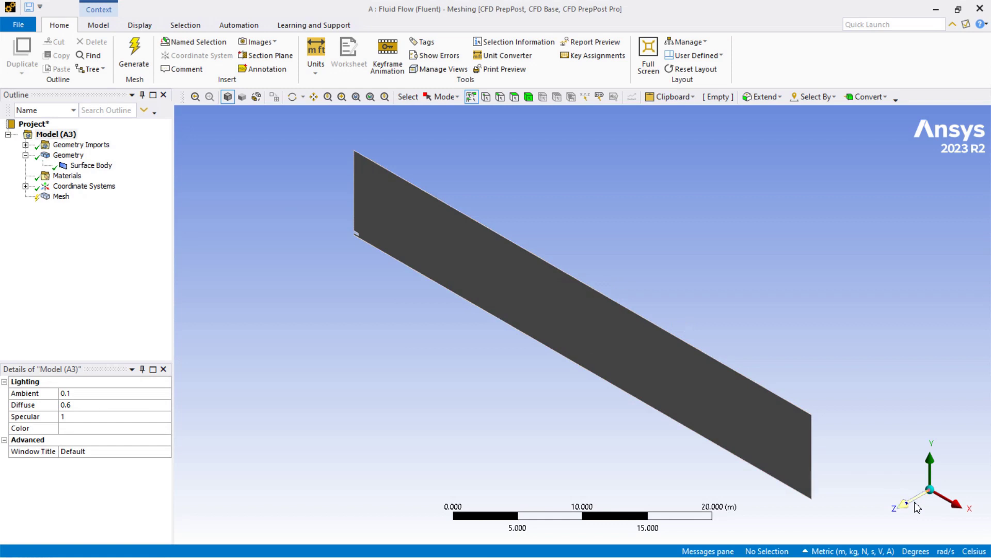
left_click(916, 507)
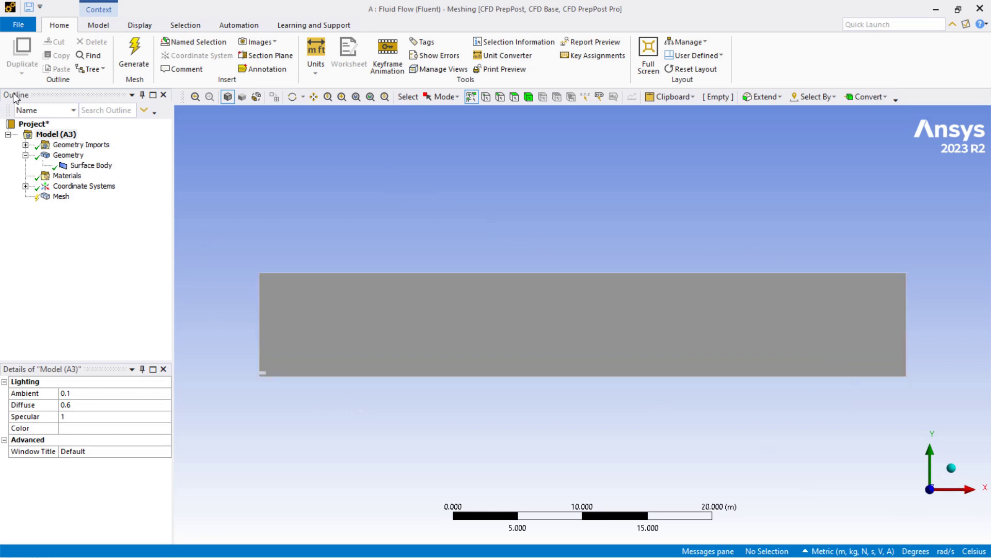
right_click(66, 197)
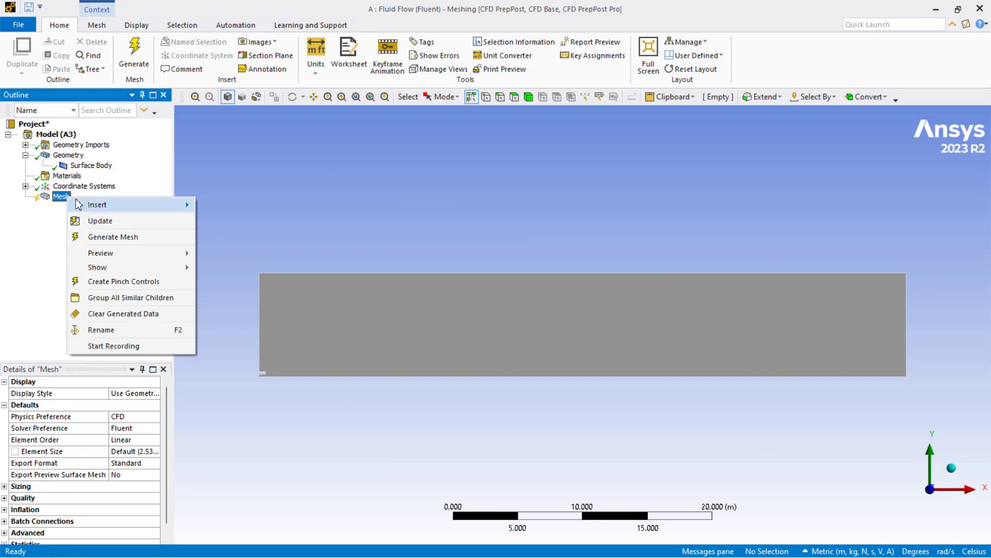
mouse_move(90, 207)
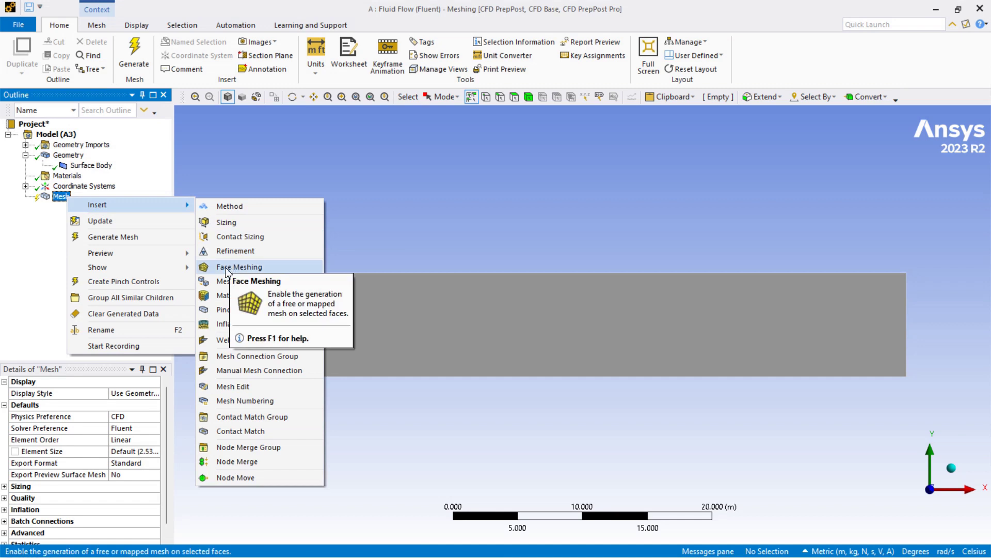
left_click(241, 225)
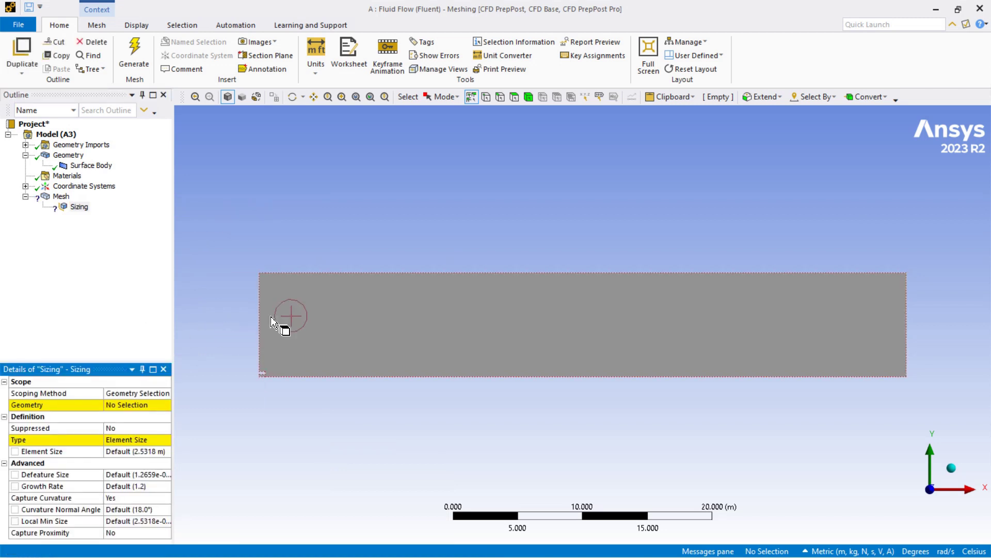
Step: Scope the sizing to four short horizontal edges: below the slot, both long slot edges, and the leftmost segment of the domain's top edge
left_click(124, 409)
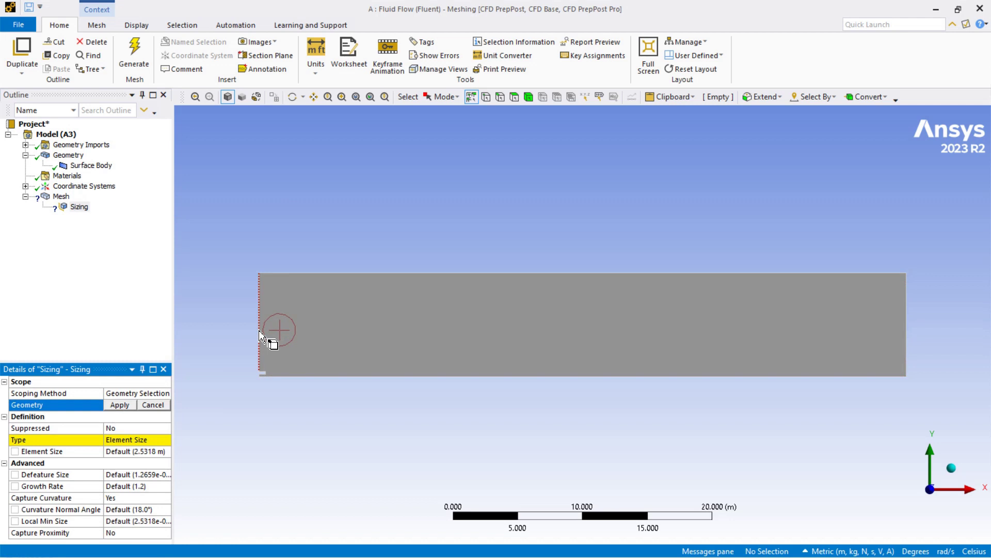
right_click_drag(257, 361, 356, 456)
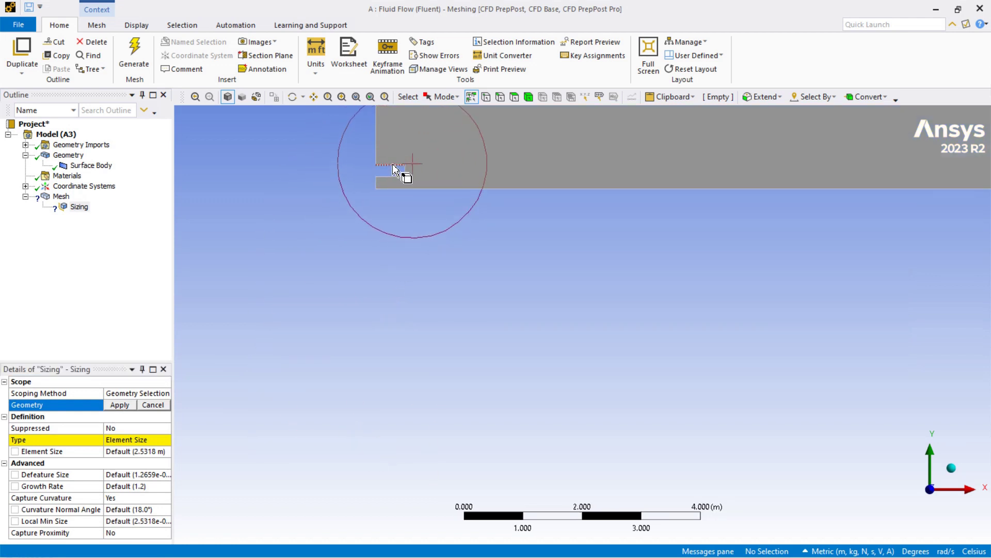
left_click(396, 191)
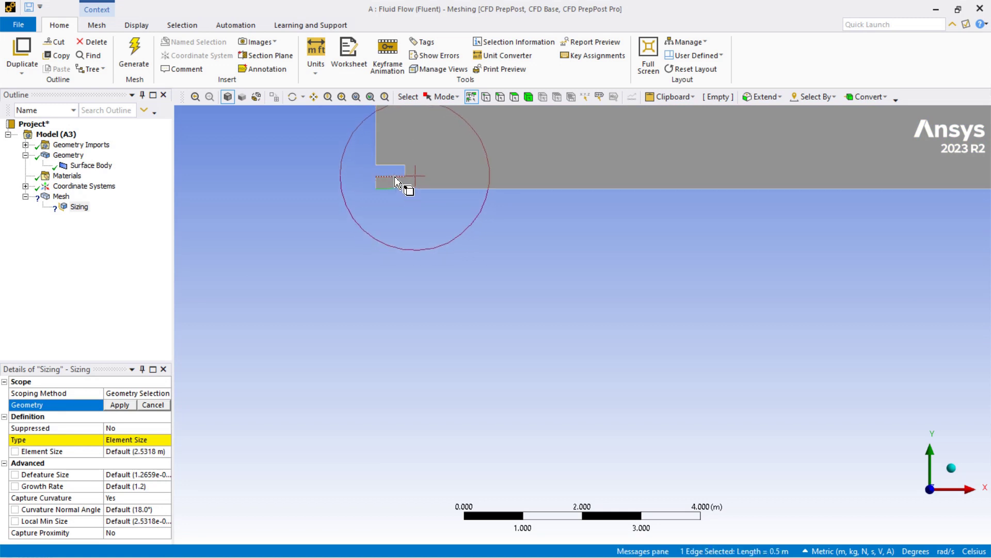
left_click(395, 177, "ctrl")
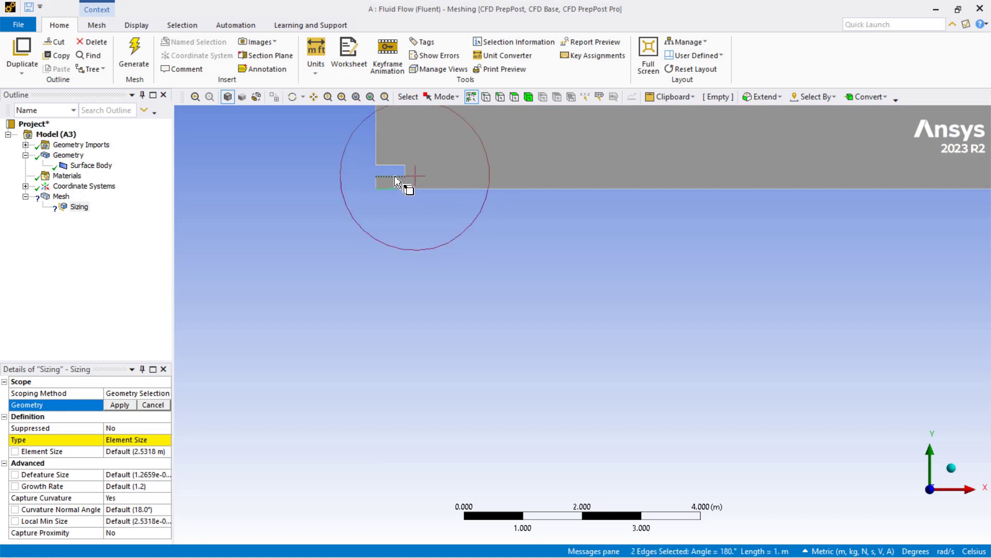
left_click(397, 166, "ctrl")
scroll(397, 165, "down", 1)
scroll(397, 165, "down", 5)
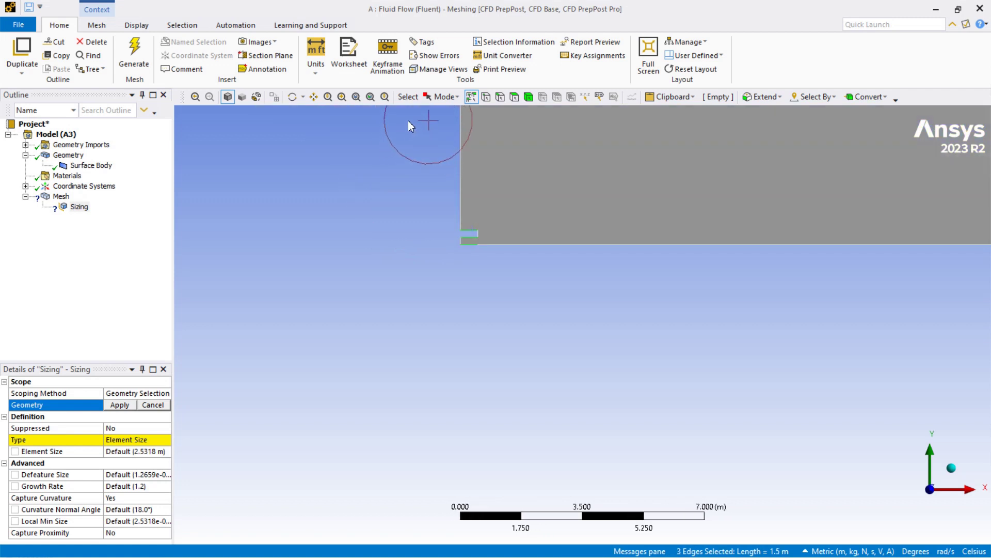
right_click_drag(521, 181, 586, 256)
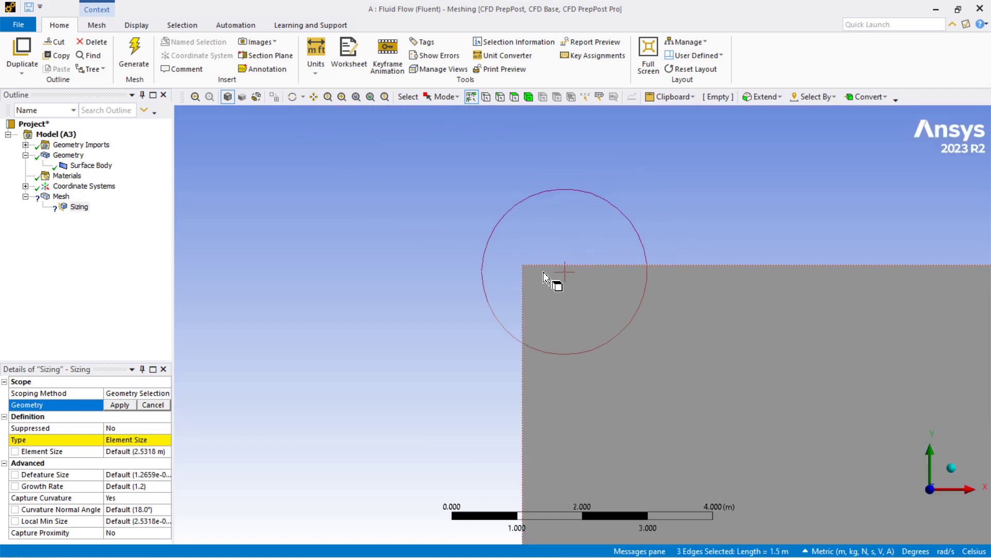
left_click(537, 265, "ctrl")
left_click(119, 405)
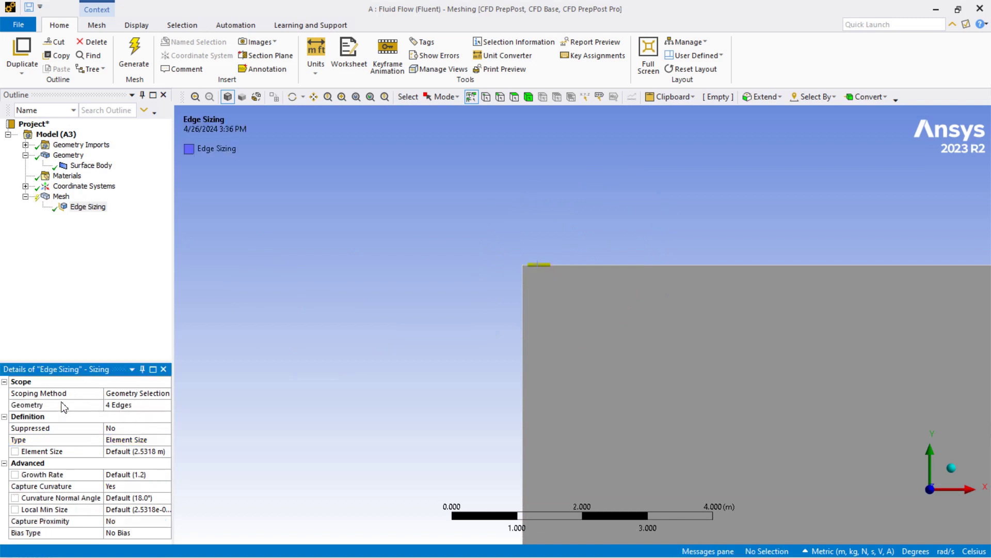
Step: Define the first edge sizing by Number of Divisions, with 4 divisions
scroll(753, 350, "down", 1)
scroll(754, 350, "up", 4)
scroll(754, 350, "down", 2)
scroll(754, 351, "down", 4)
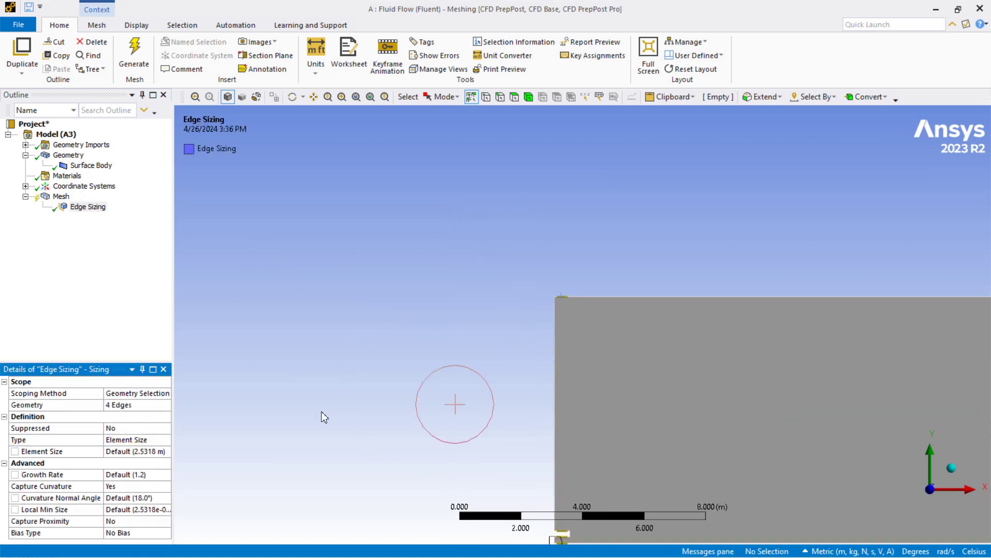
left_click(138, 439)
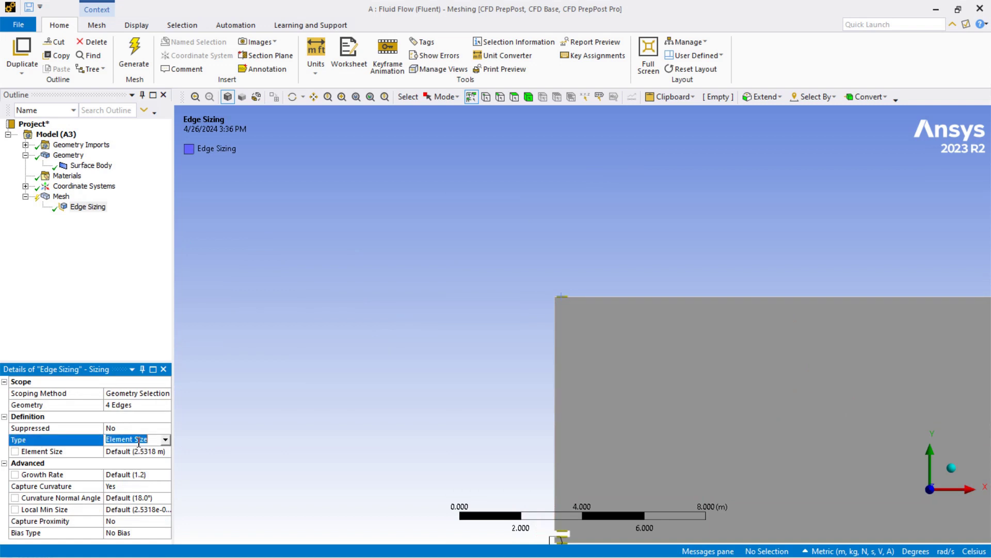
left_click(166, 439)
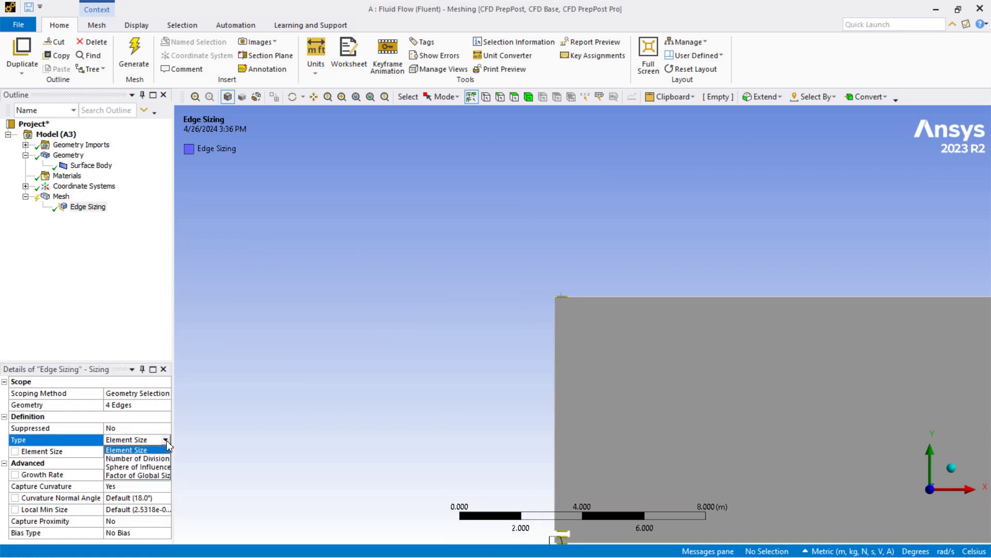
left_click(124, 454)
left_click(123, 452)
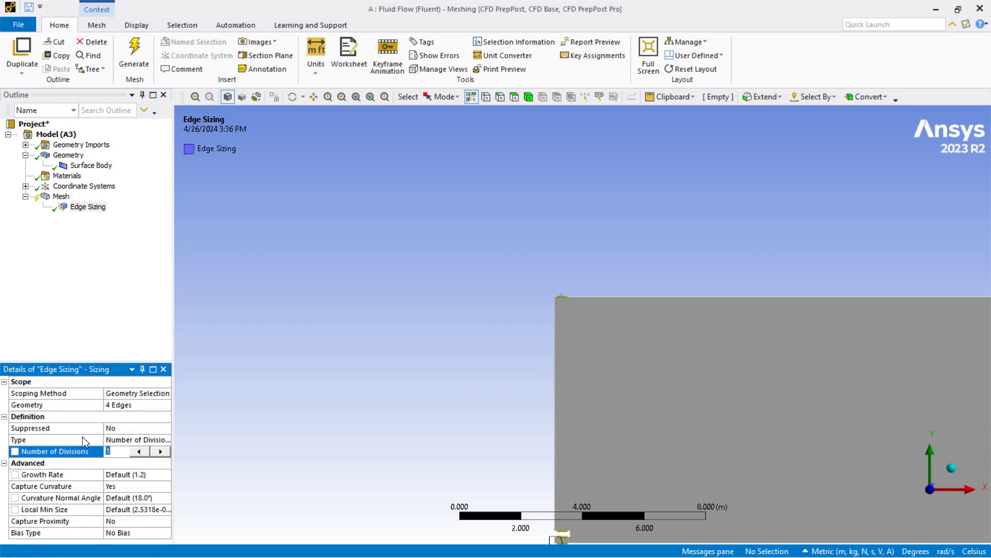
key("Return")
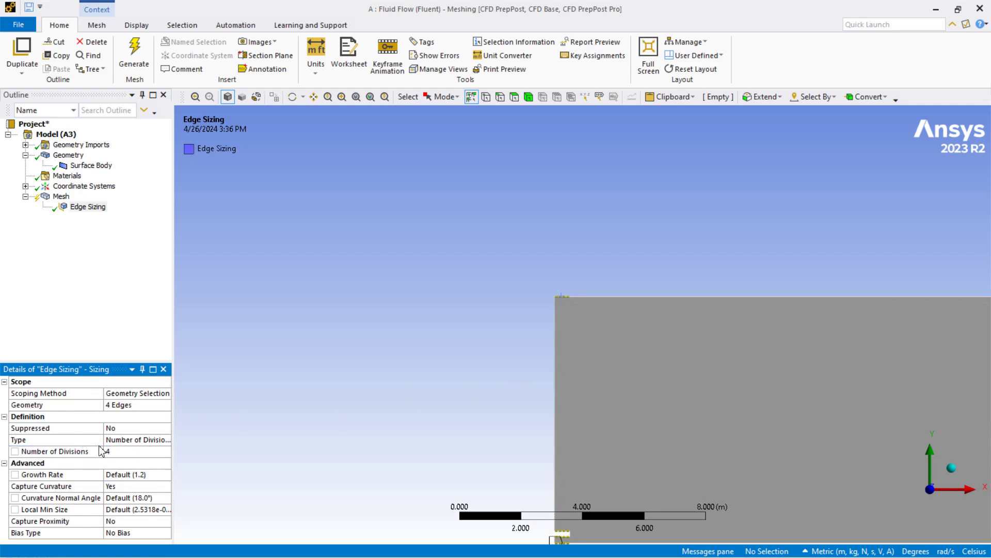
Step: Turn off Capture Curvature for the first edge sizing and set its behavior to Hard
double_click(124, 487)
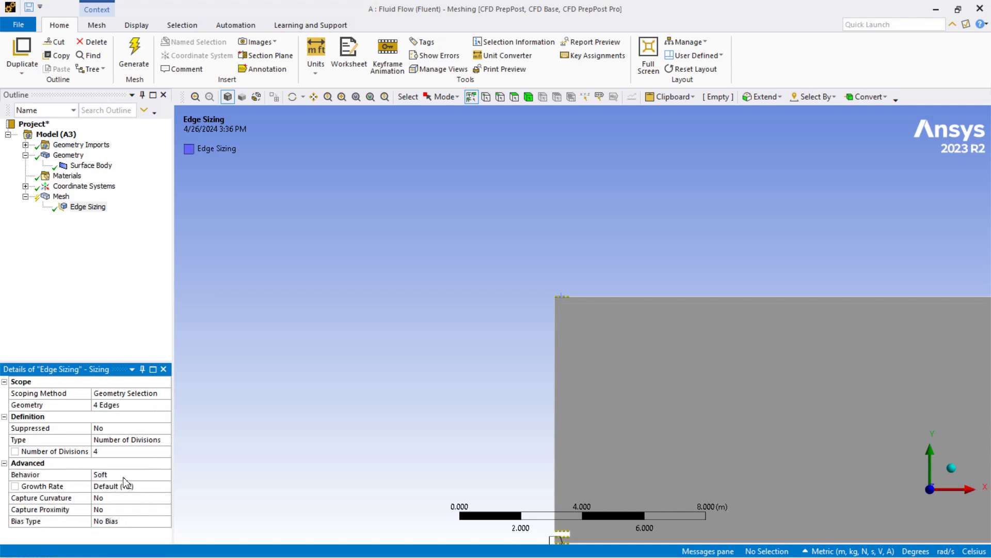
double_click(111, 476)
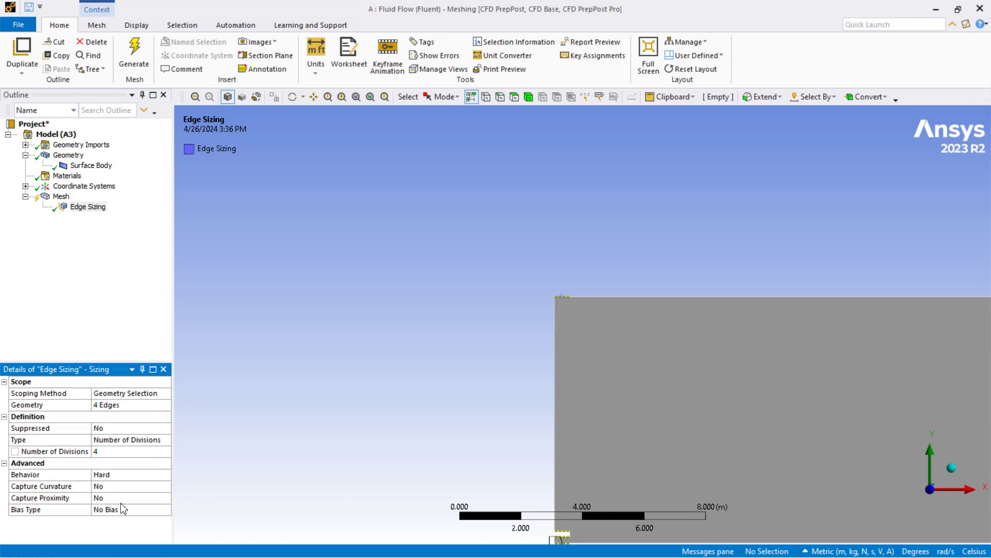
scroll(564, 365, "down", 2)
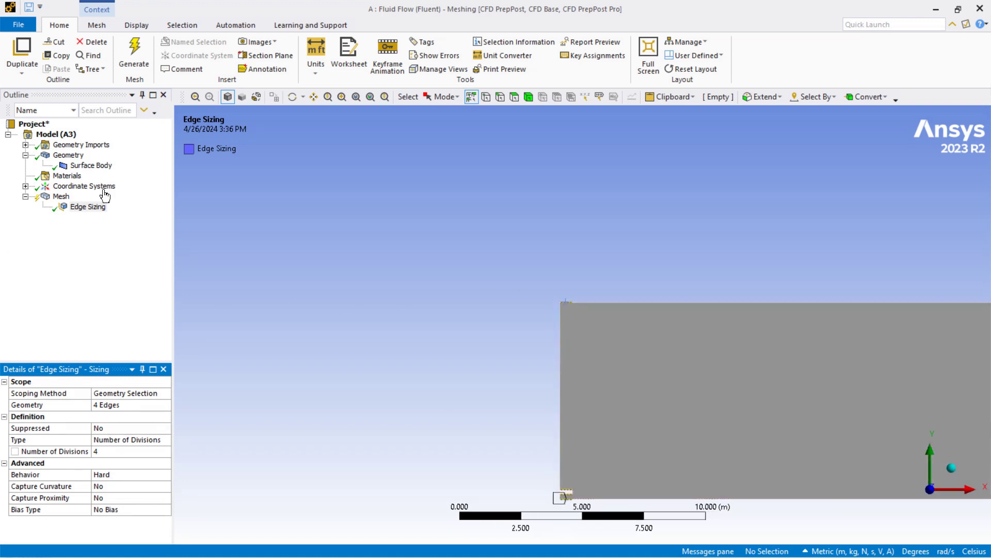
Step: Insert a second sizing control and select the short vertical edge below the slot and the slot's vertical end edge
right_click(63, 198)
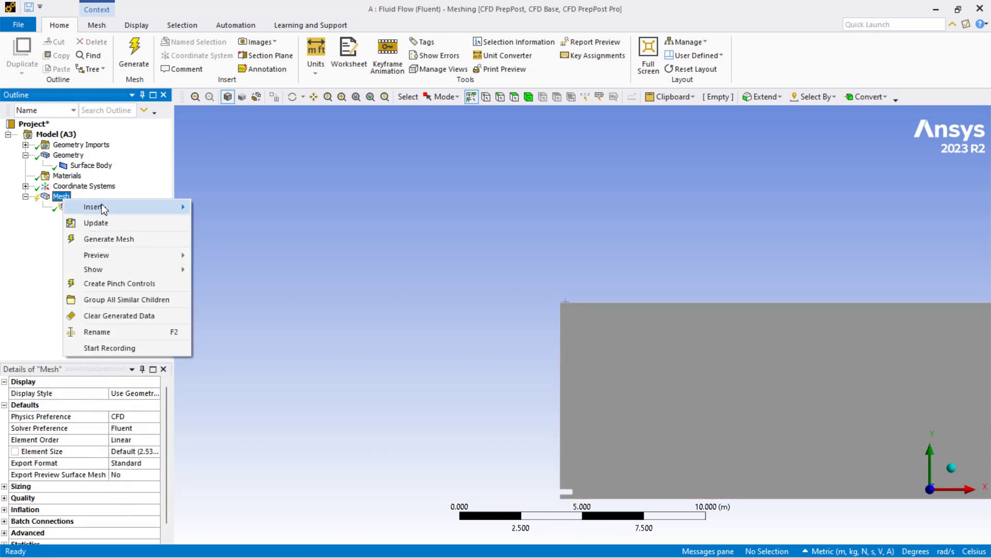
mouse_move(114, 208)
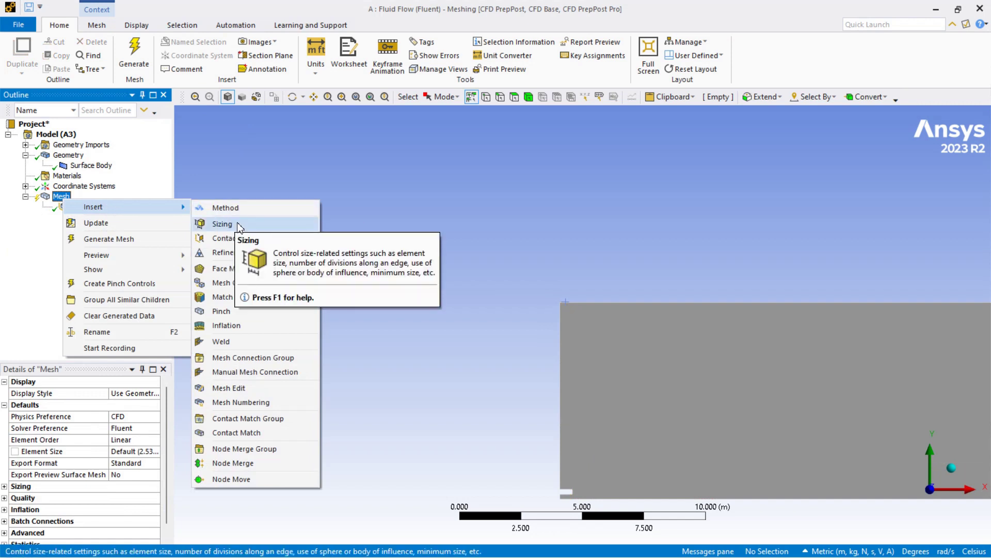
left_click(222, 224)
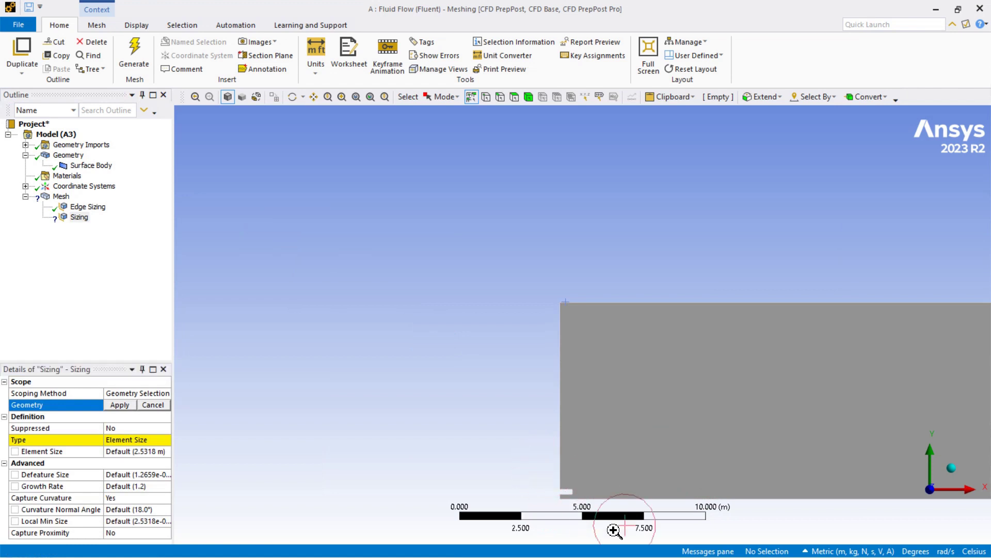
scroll(613, 530, "up", 5)
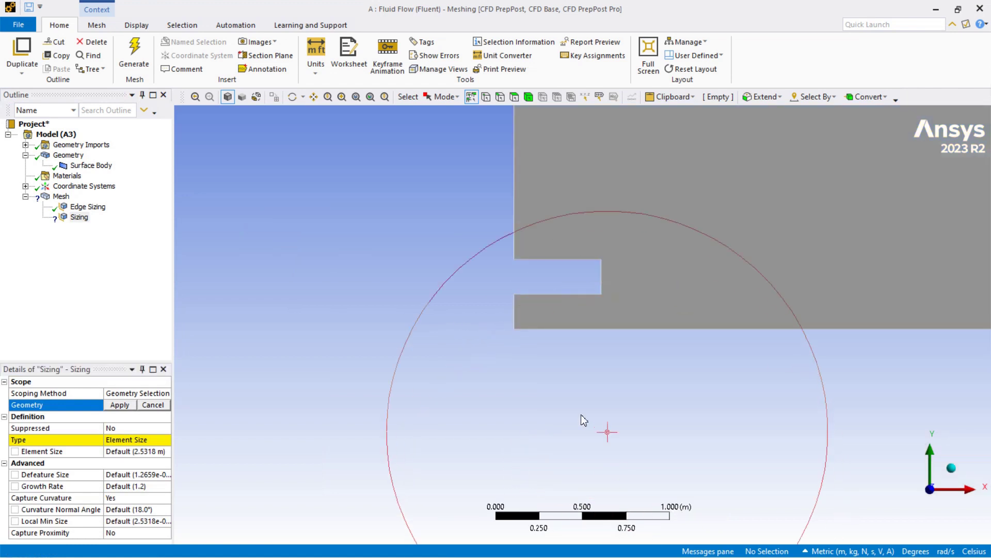
left_click(514, 312)
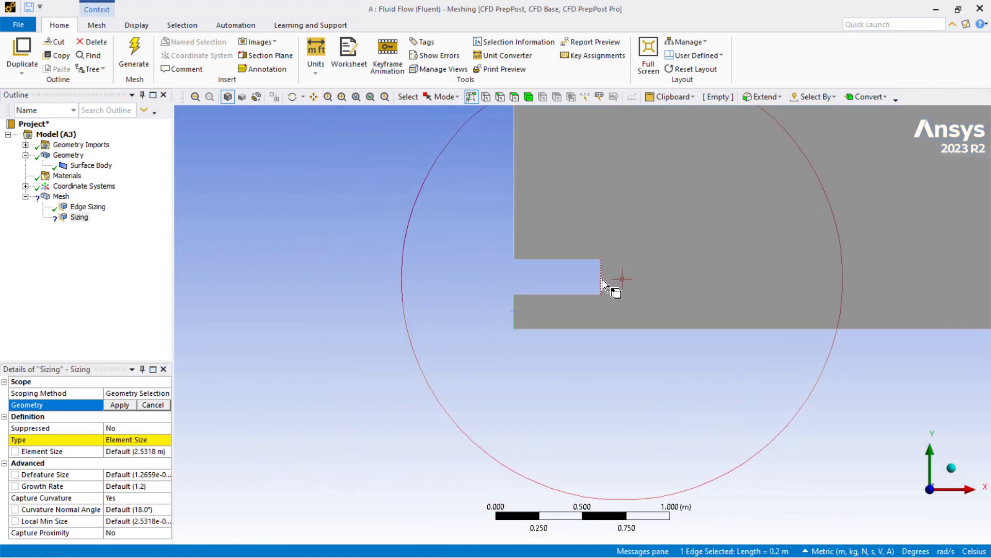
left_click(601, 281, "ctrl")
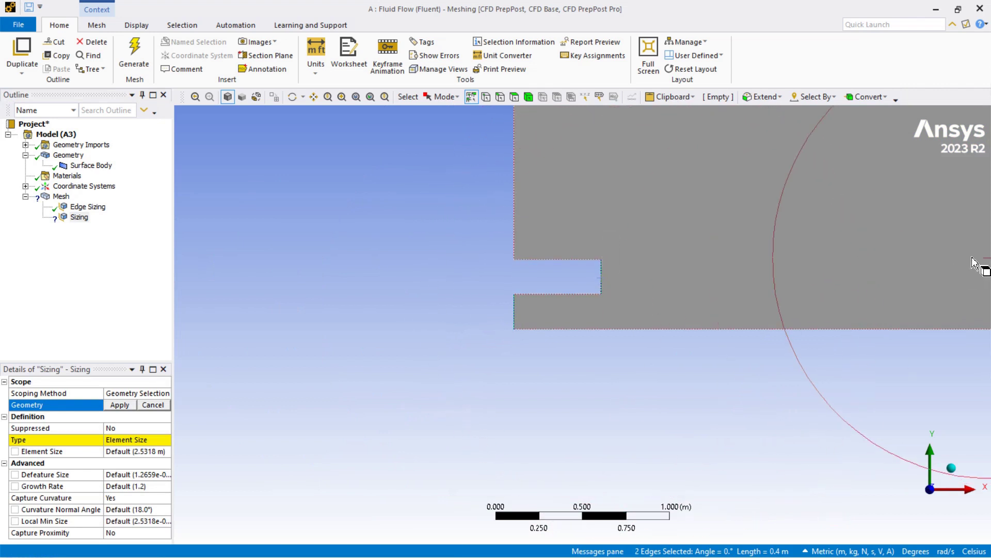
Step: Add the two lowest segments of the domain's right edge and apply the four vertical edges as the sizing's geometry
scroll(627, 327, "down", 3)
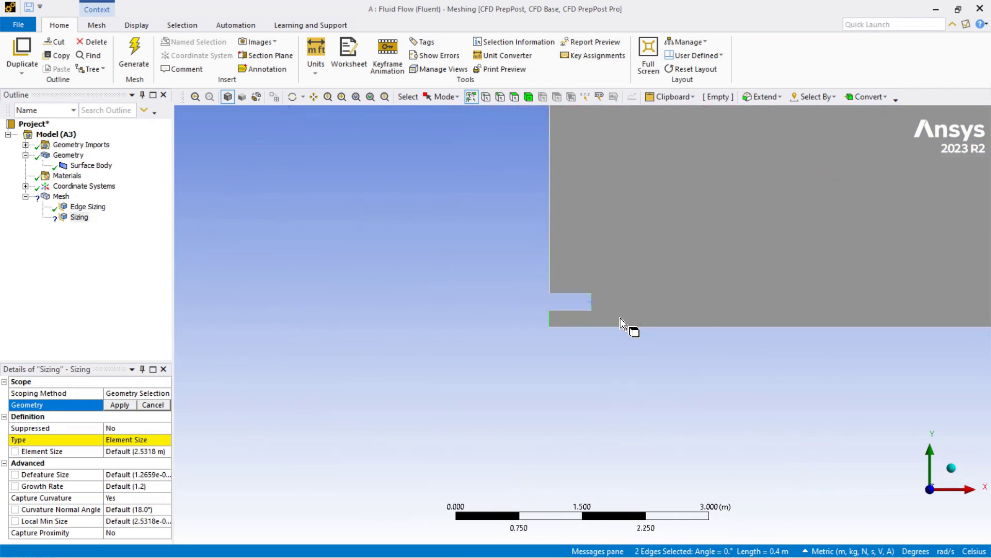
scroll(622, 321, "down", 7)
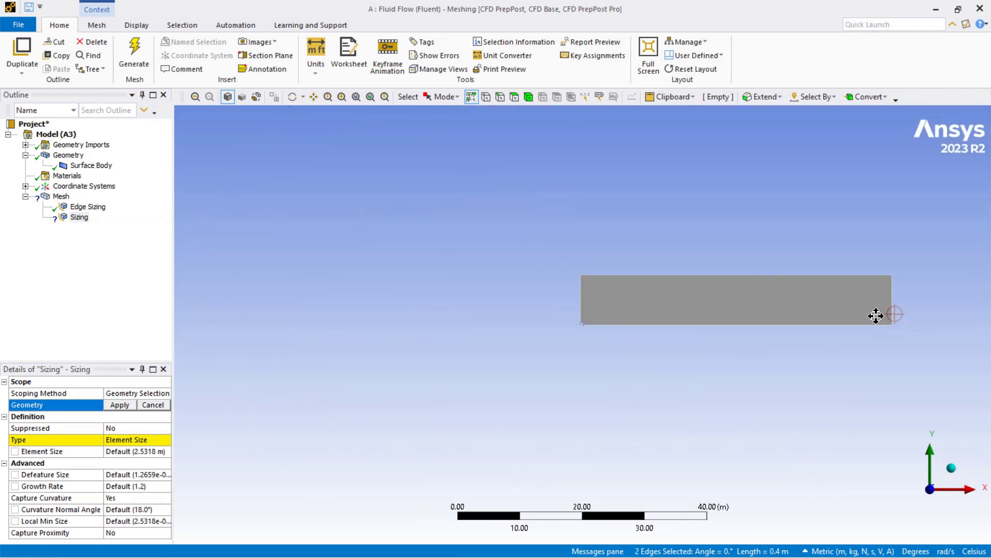
middle_click_drag(876, 315, 636, 323, "ctrl")
scroll(670, 338, "up", 5)
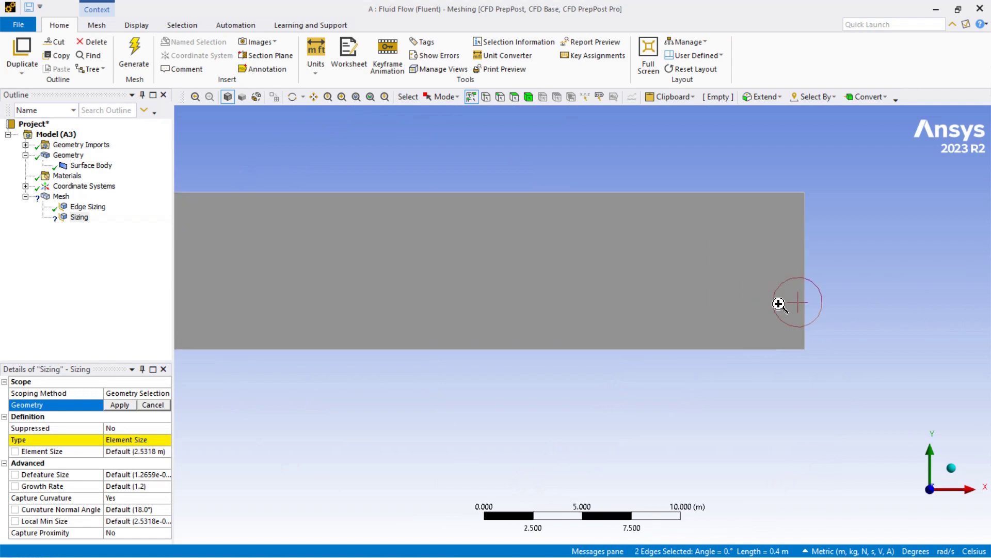
scroll(779, 303, "up", 5)
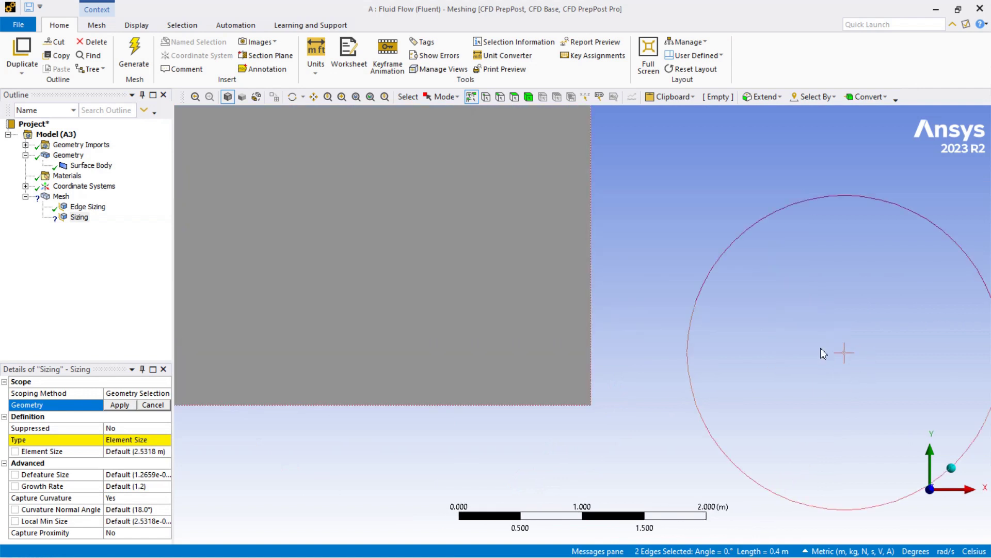
left_click(592, 369, "ctrl")
left_click(591, 390, "ctrl")
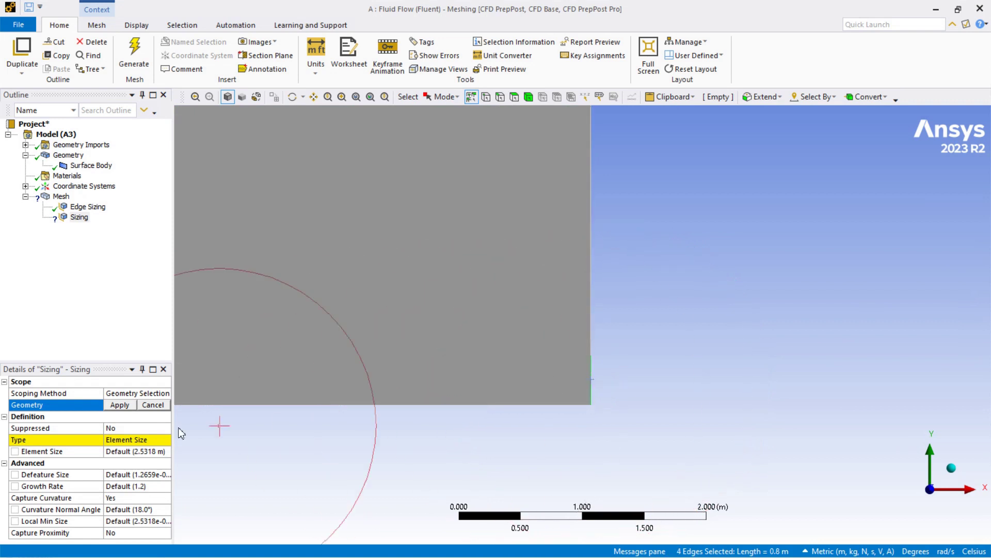
left_click(126, 405)
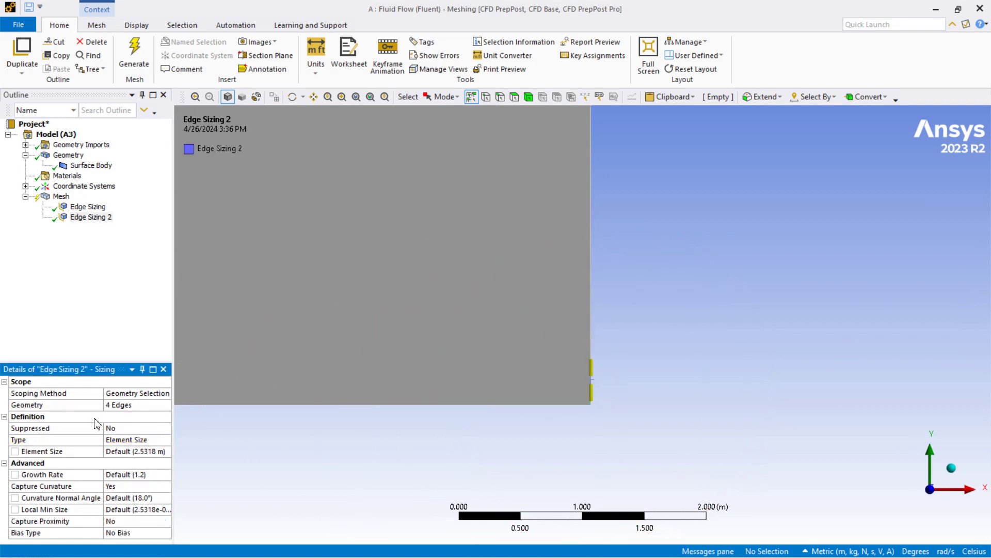
Step: Define the second edge sizing by Number of Divisions, with 6 divisions
double_click(128, 440)
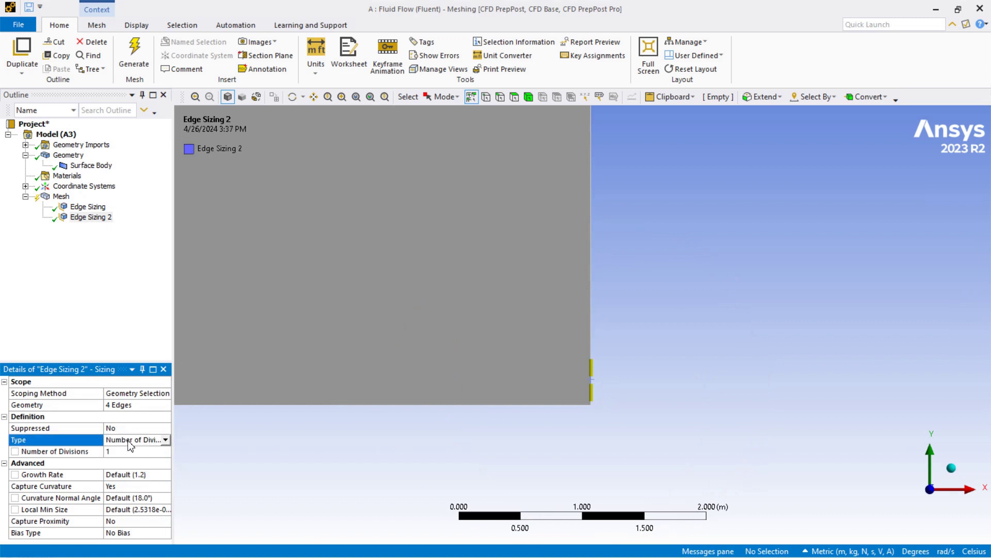
left_click(111, 452)
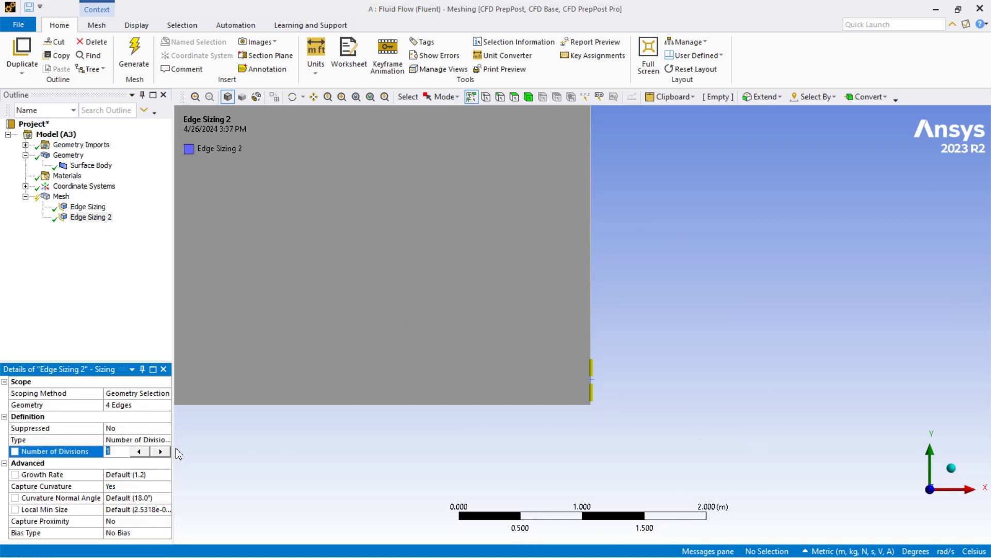
type("6")
key("Return")
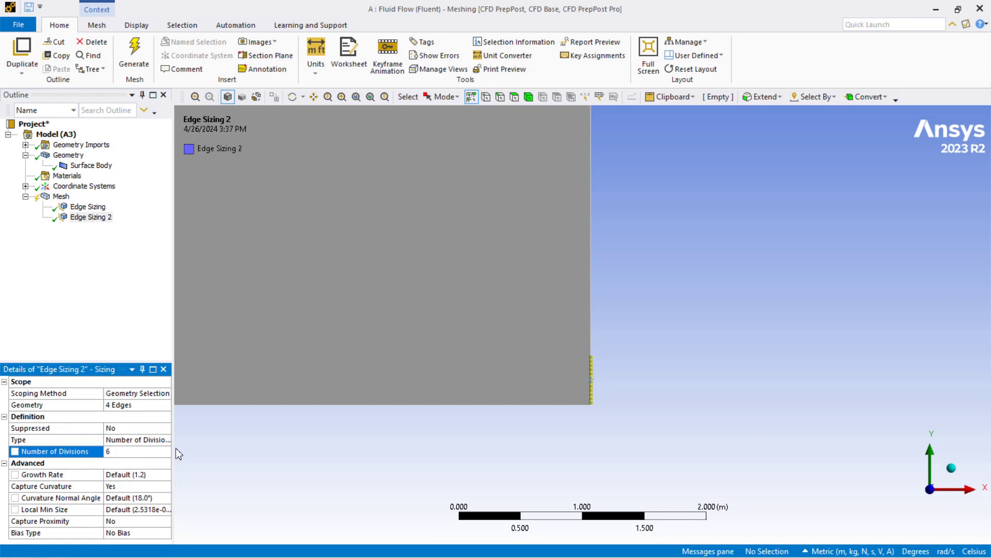
Step: Turn off Capture Curvature for the second edge sizing and set its behavior to Hard
double_click(123, 488)
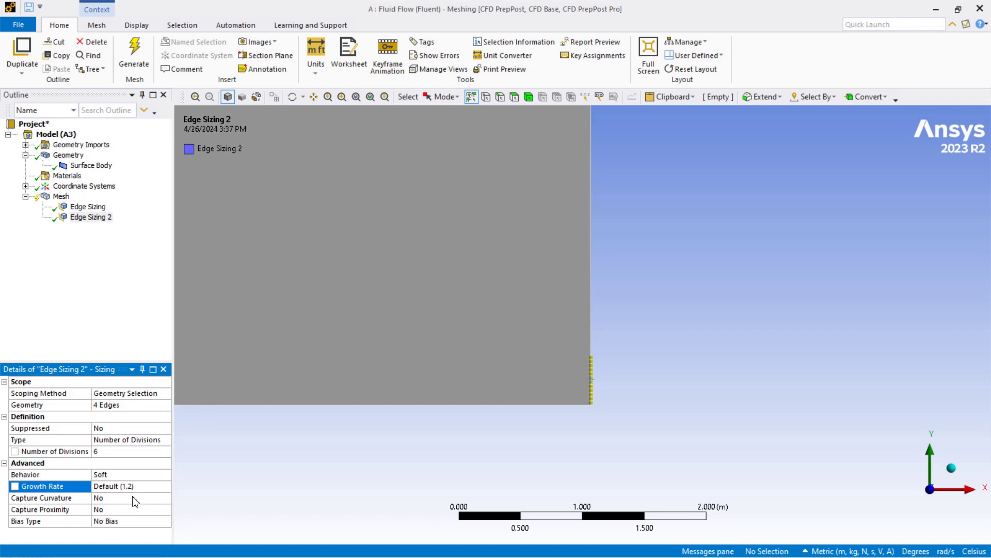
double_click(110, 474)
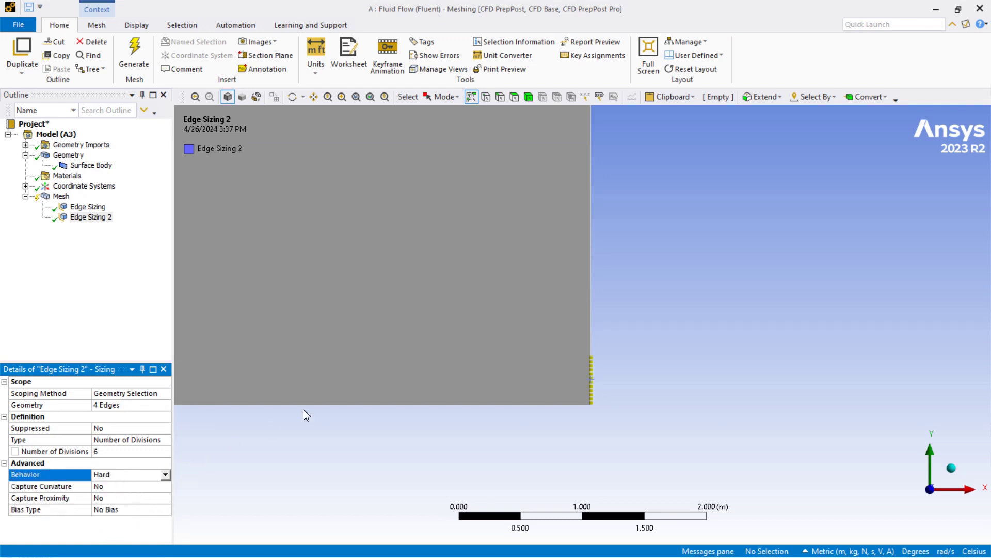
scroll(451, 270, "up", 3)
scroll(450, 270, "down", 3)
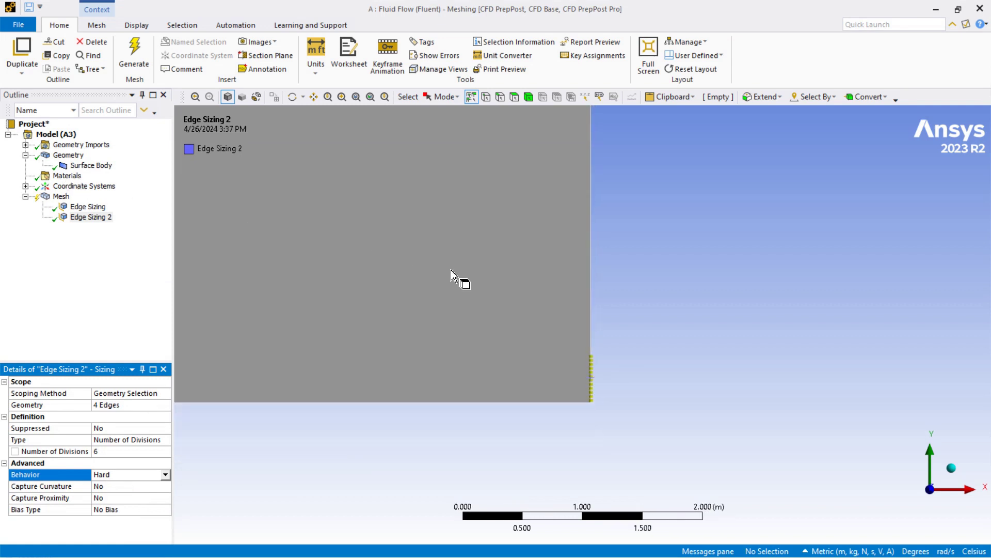
Step: Examine the division marks on the slot's vertical end edge and the short vertical edge below the slot
scroll(451, 274, "down", 10)
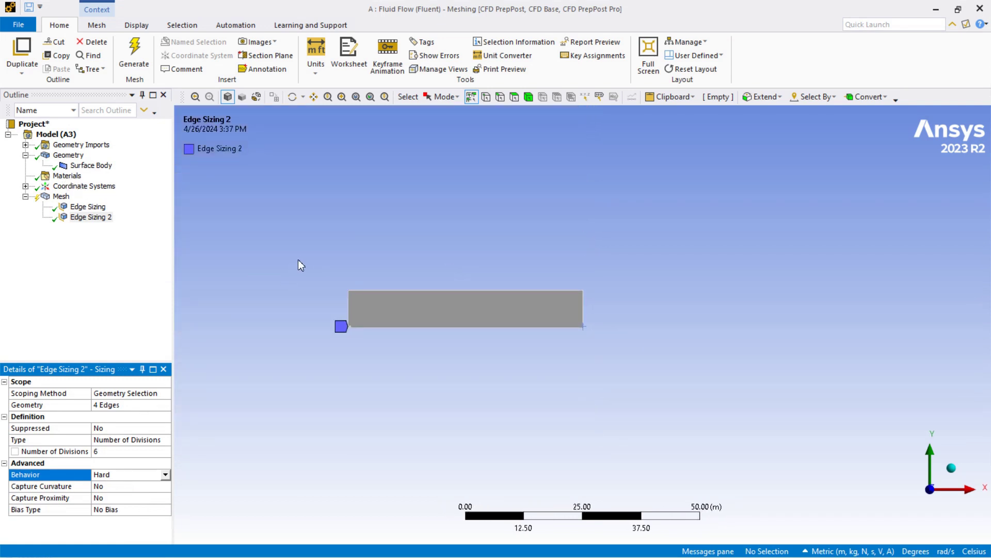
right_click_drag(303, 264, 668, 398)
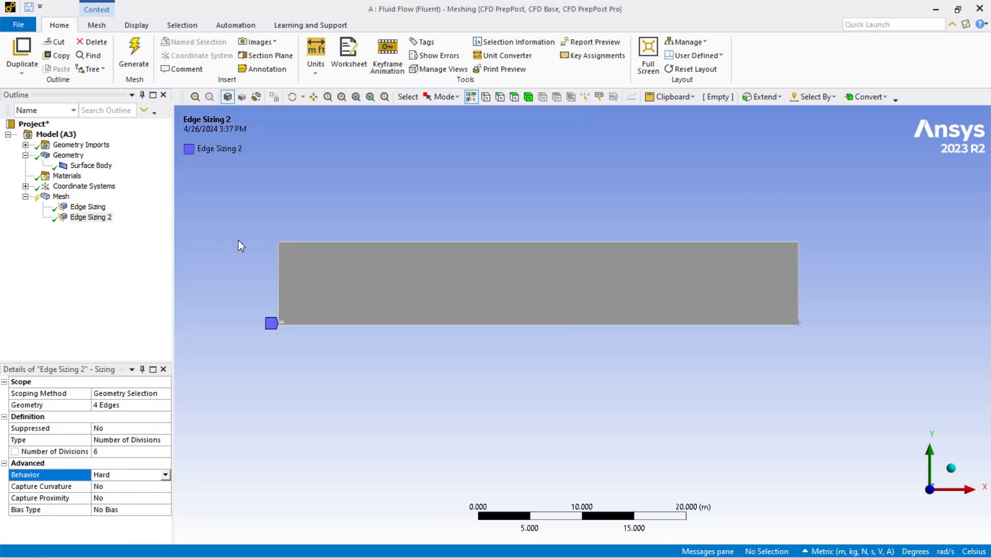
right_click_drag(270, 302, 354, 398)
right_click_drag(420, 159, 503, 256)
right_click_drag(459, 190, 551, 302)
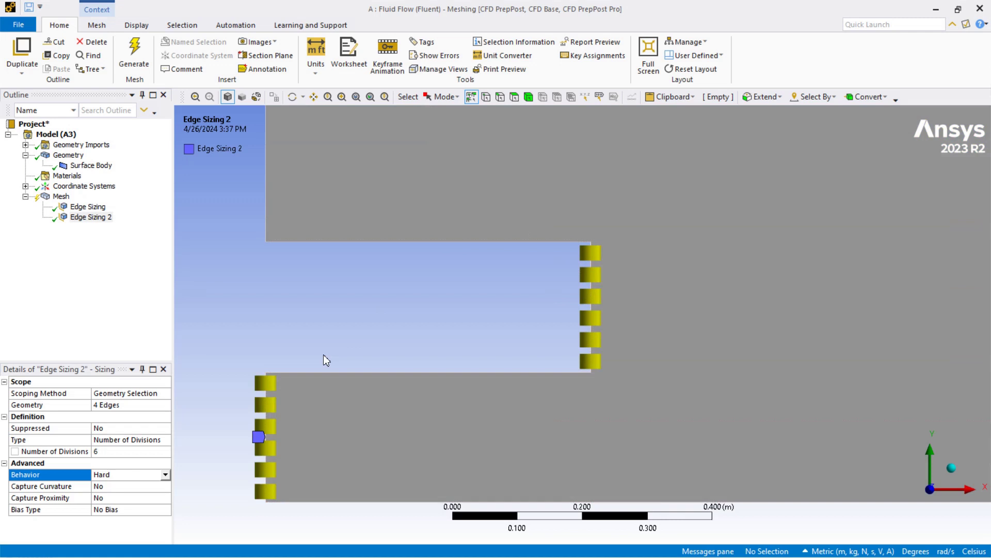
scroll(323, 355, "down", 10)
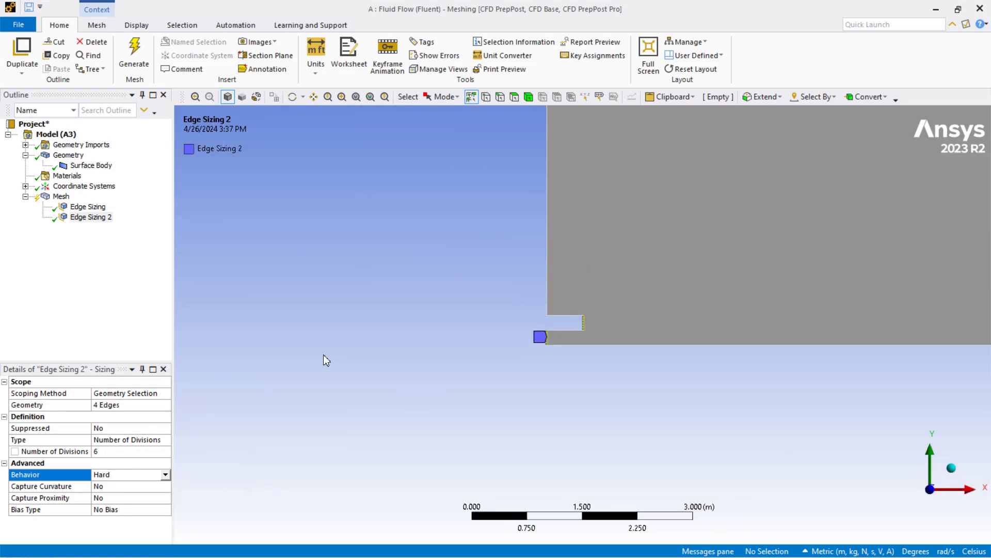
scroll(324, 354, "down", 5)
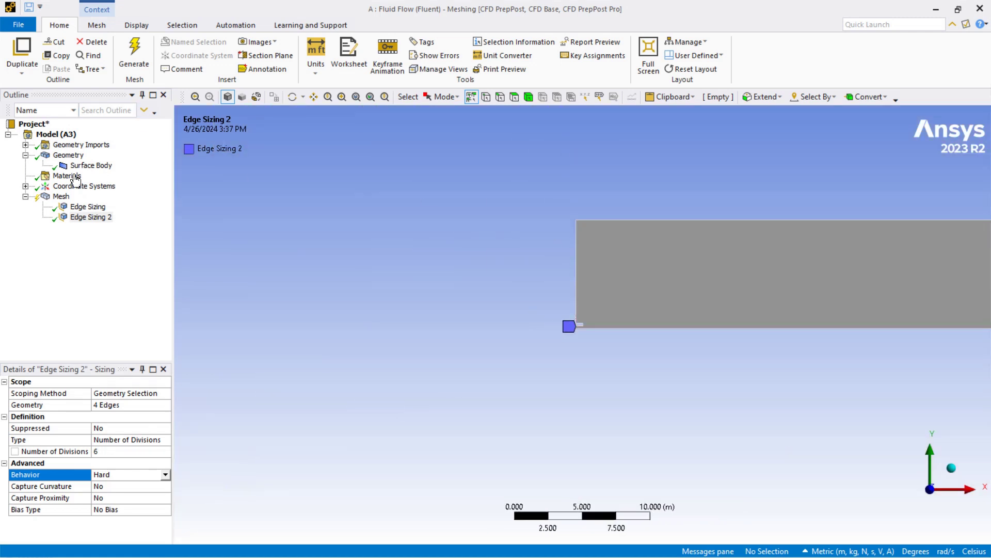
Step: Insert a third sizing control and apply it to the long horizontal edges along the domain's upper and lower boundaries
right_click(59, 197)
mouse_move(146, 201)
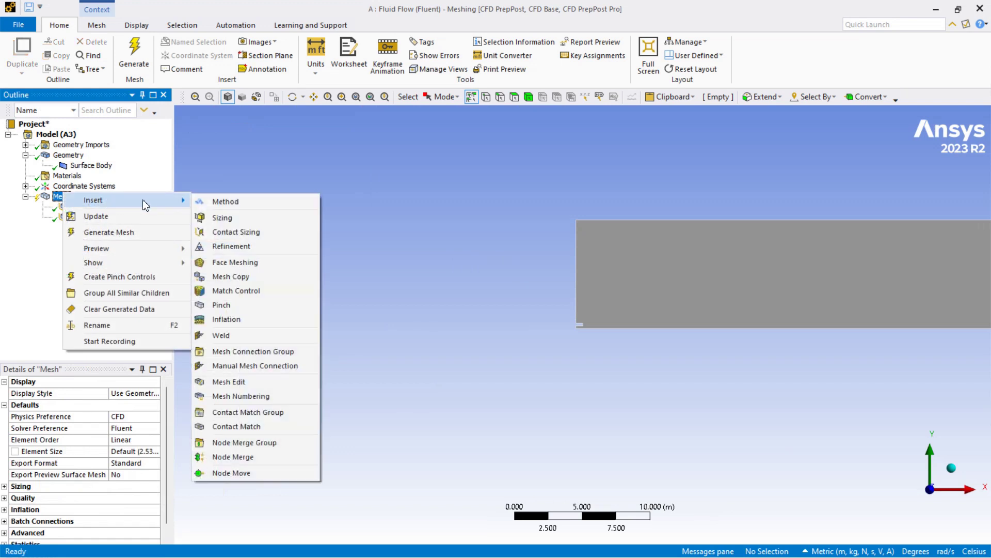
left_click(221, 217)
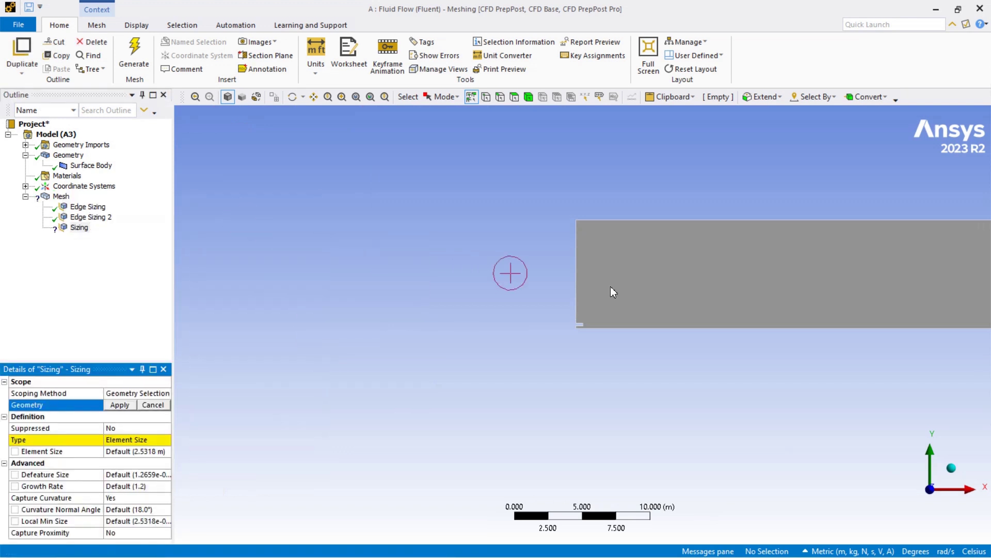
scroll(586, 179, "up", 3)
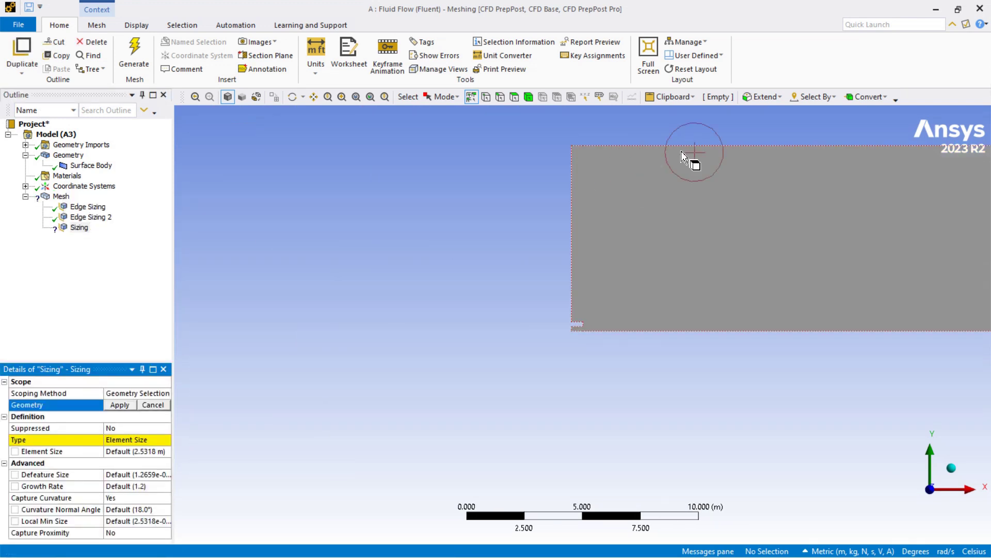
left_click(702, 149)
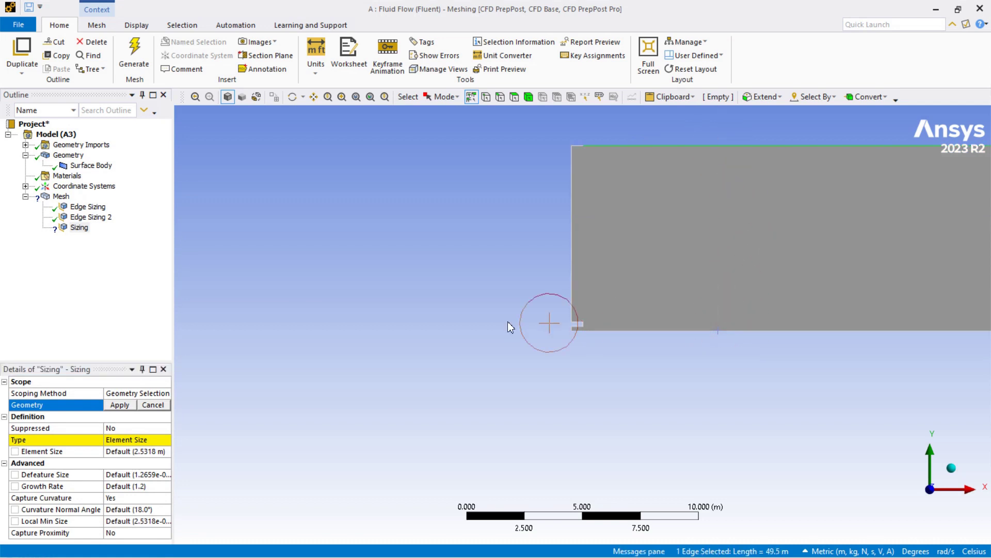
left_click(751, 334, "ctrl")
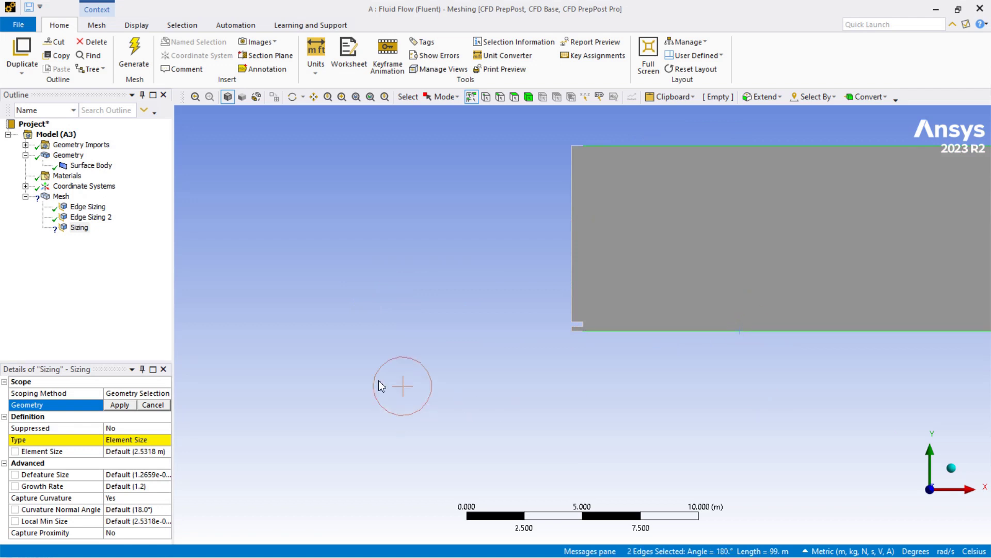
left_click(127, 409)
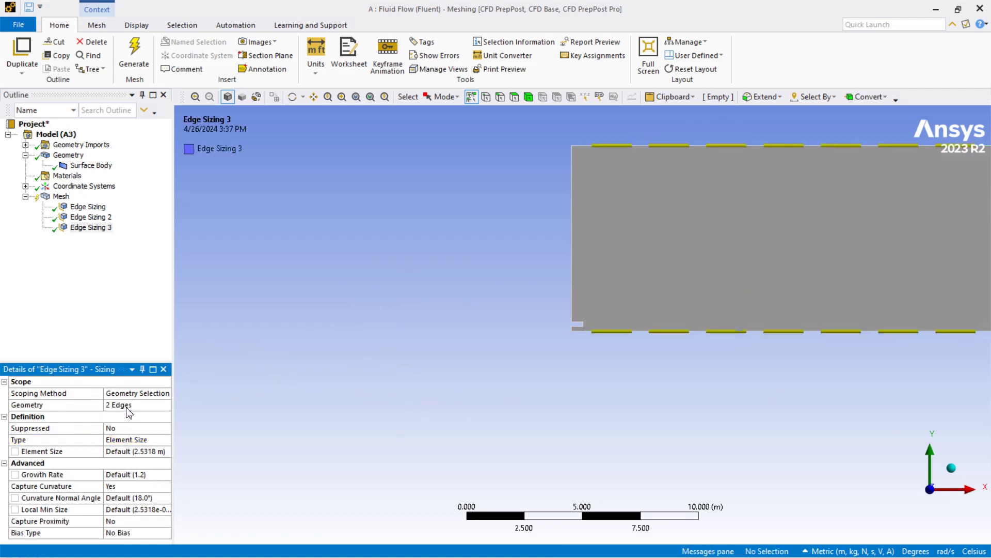
Step: Define the third edge sizing by Number of Divisions with 240 divisions, Capture Curvature off and Hard behavior
left_click(127, 444)
left_click(123, 460)
left_click(122, 449)
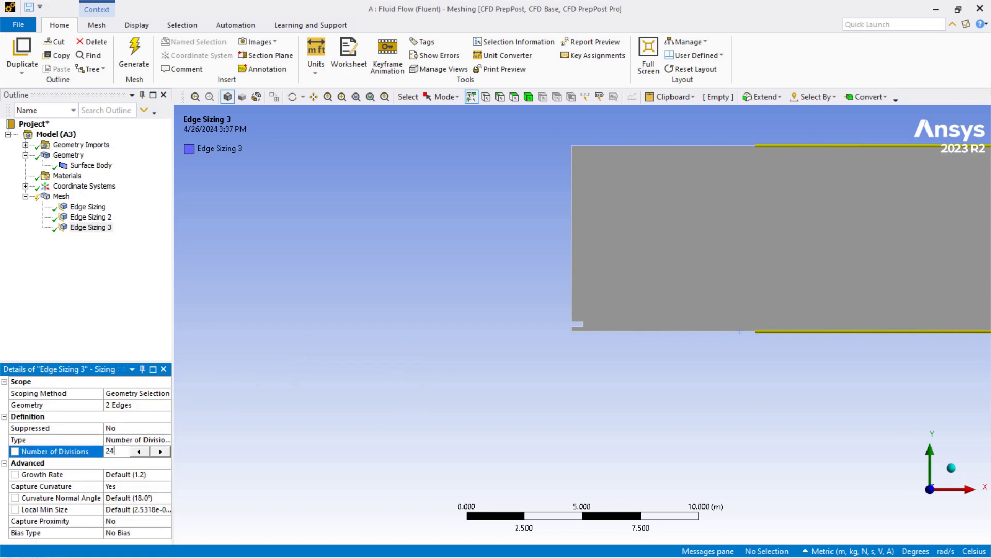
type("0")
key("Return")
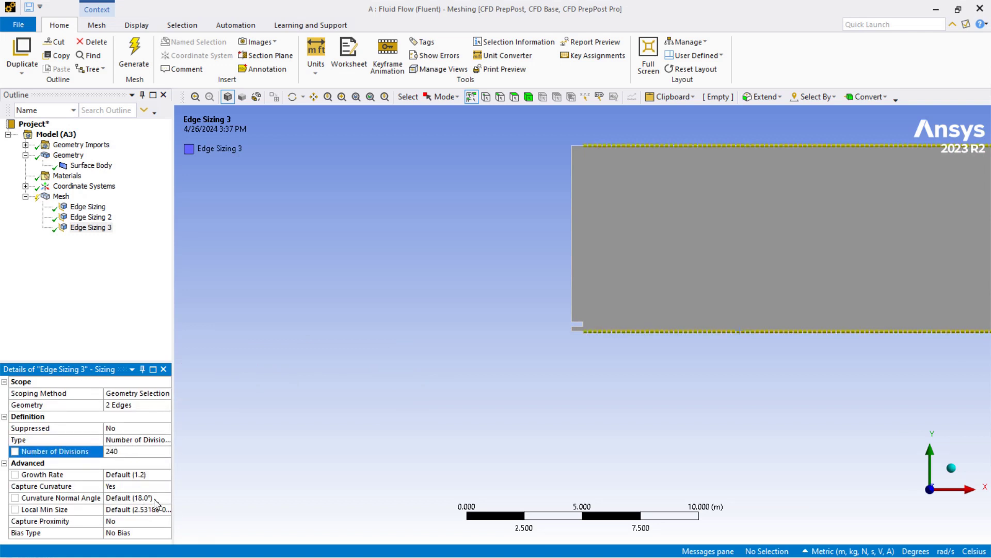
double_click(120, 490)
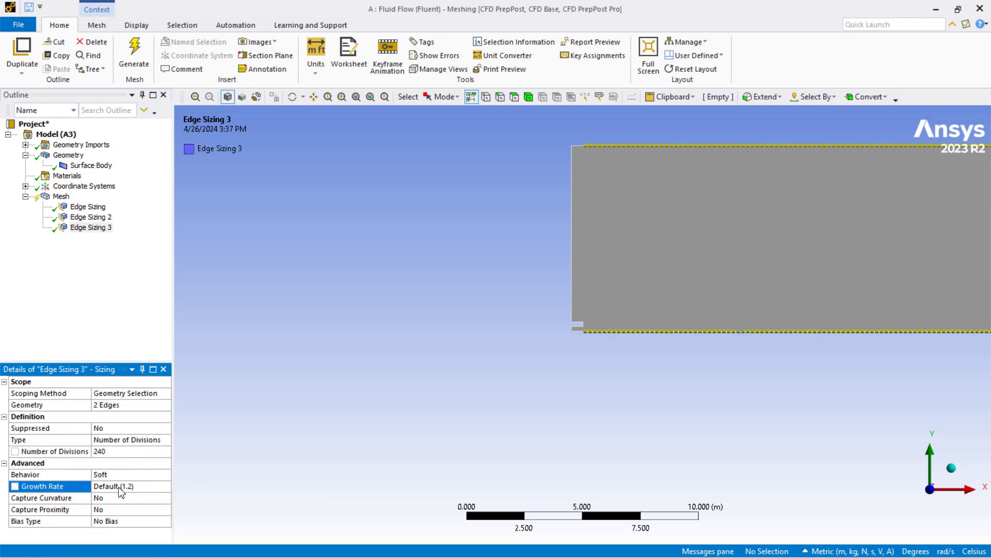
double_click(124, 475)
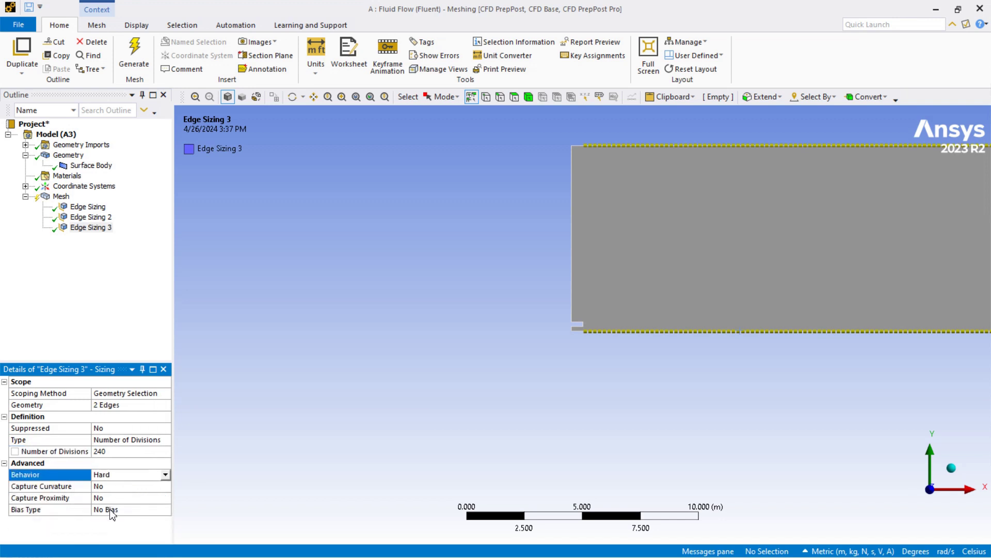
Step: Give the third edge sizing the symmetric short-long-short bias type with a Bias Factor of 6
double_click(124, 511)
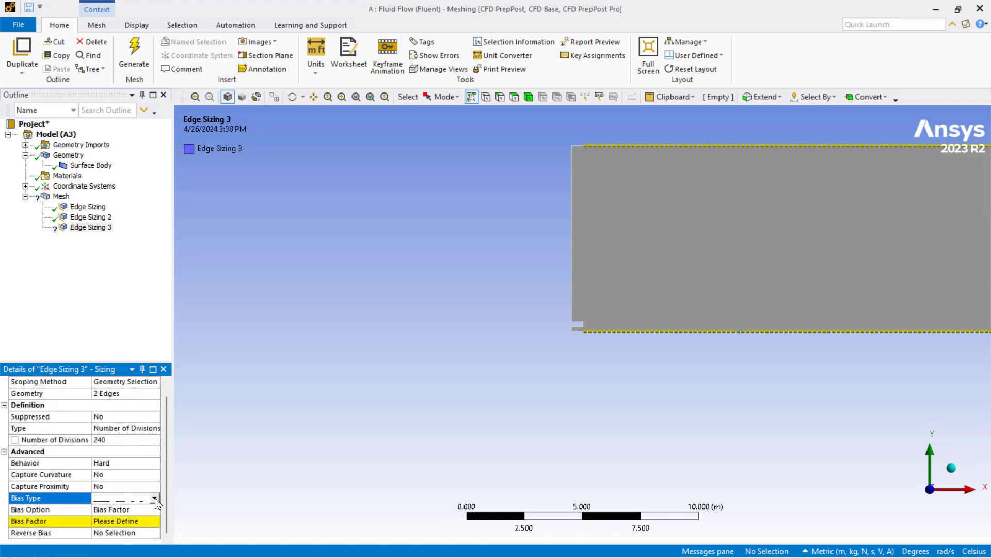
left_click(155, 498)
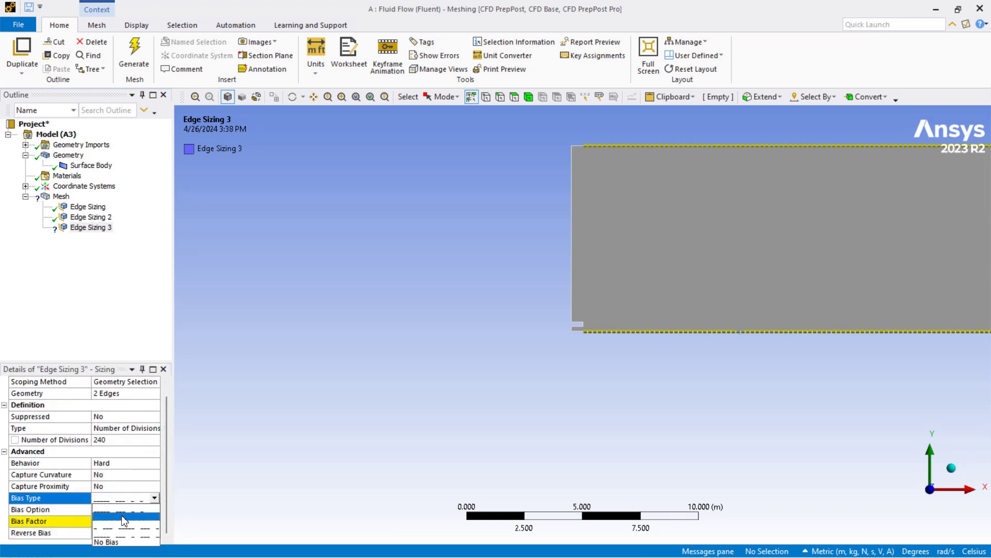
left_click(124, 520)
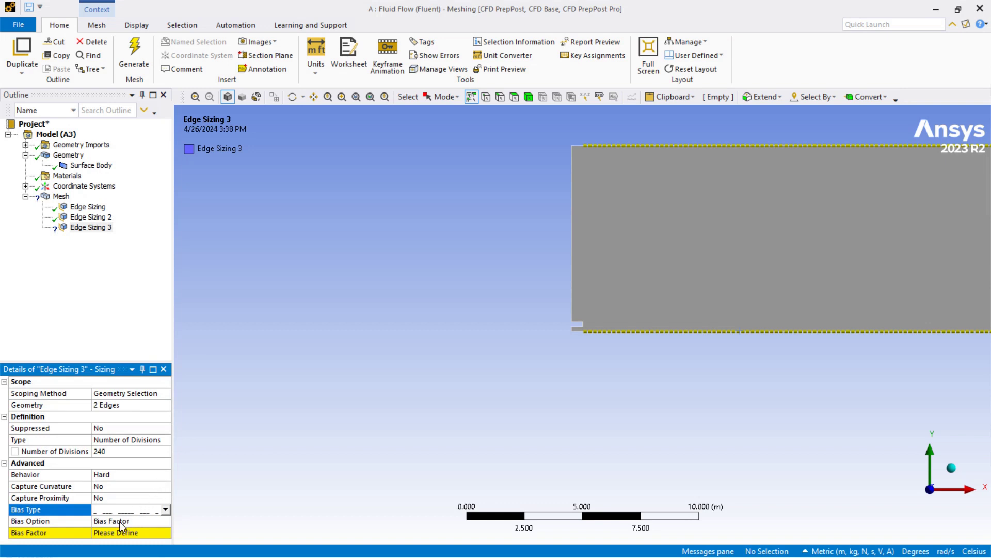
left_click(122, 521)
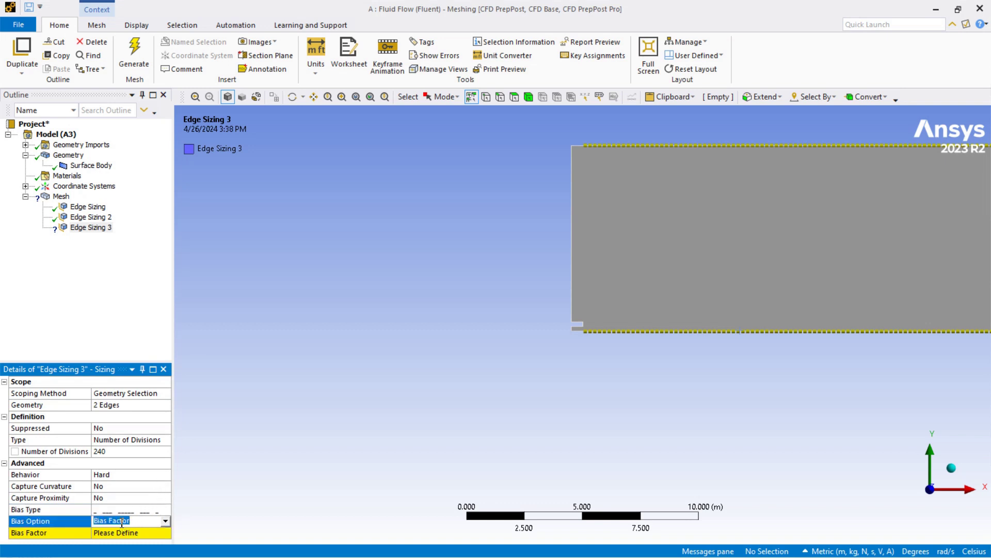
type("6")
left_click(109, 532)
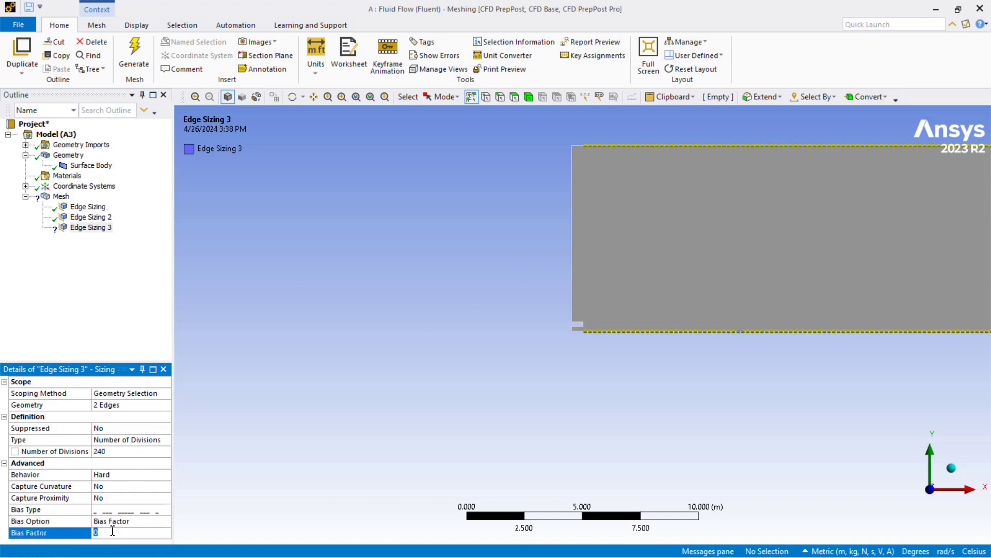
type("6")
key("Return")
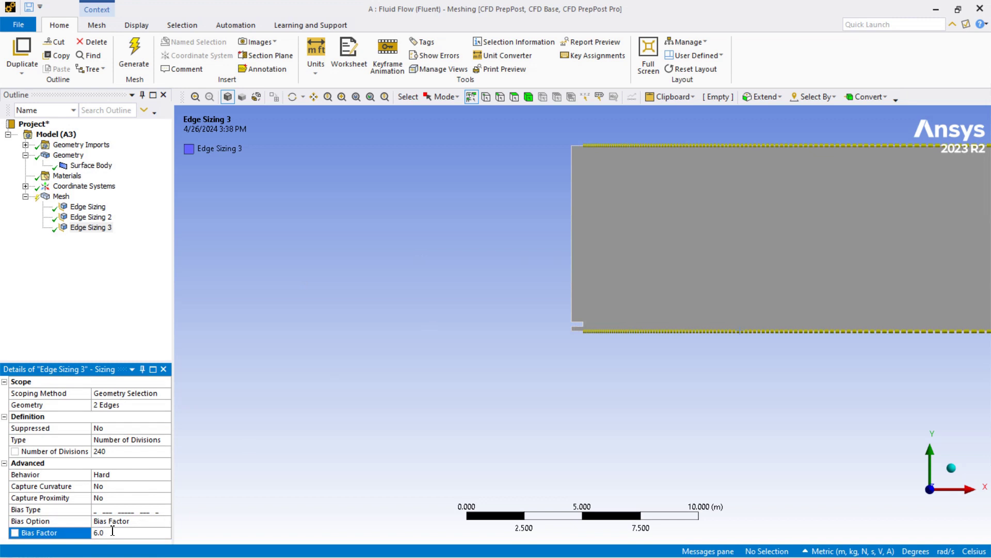
Step: Examine the biased division spacing along the domain's long upper and lower edges, starting from the slot end
scroll(679, 274, "down", 4)
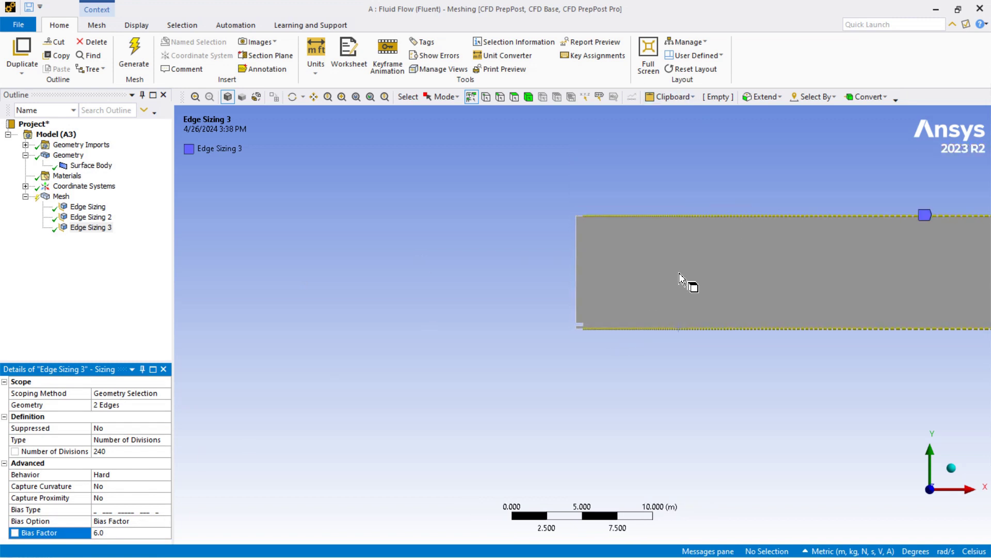
scroll(680, 275, "up", 5)
scroll(644, 321, "up", 5)
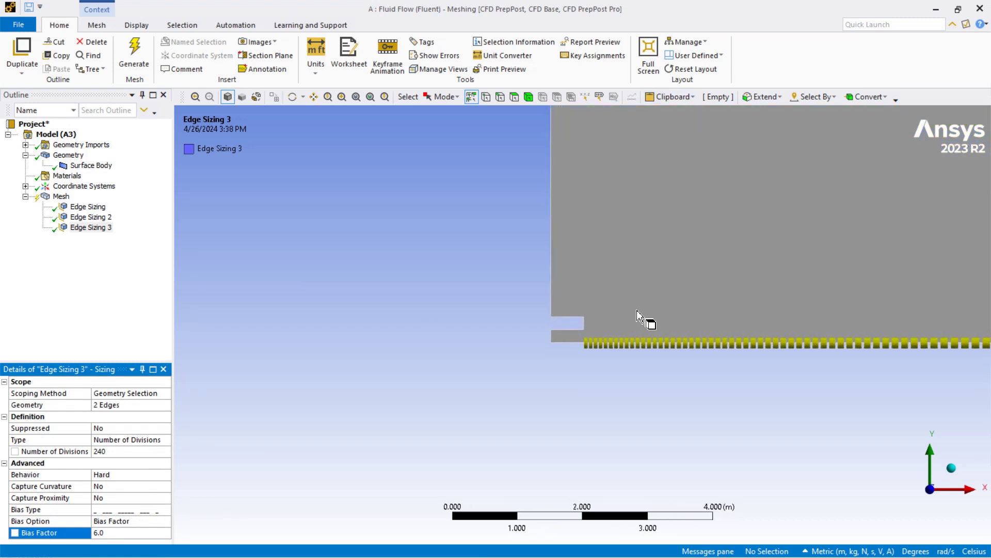
middle_click_drag(670, 404, 387, 394, "ctrl")
scroll(447, 368, "up", 2)
scroll(447, 367, "down", 7)
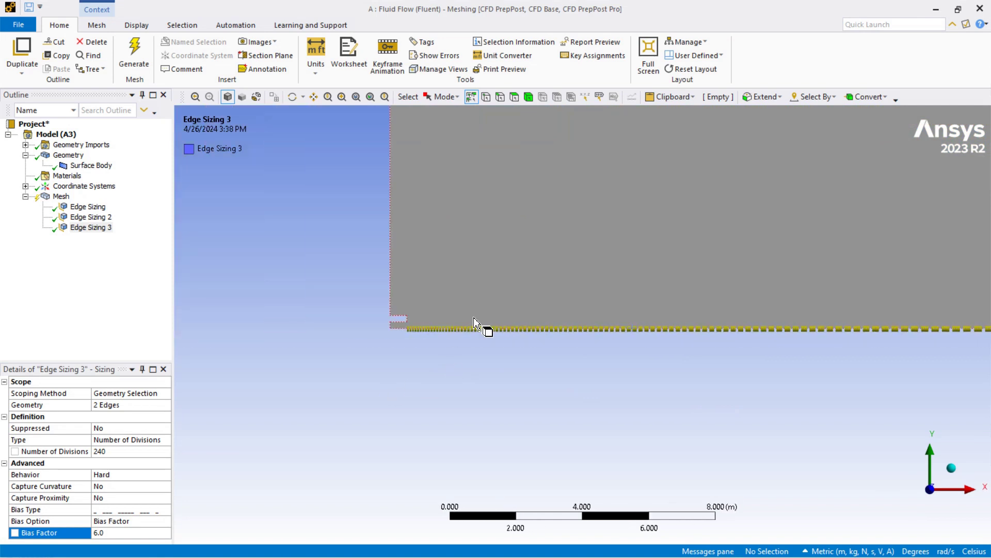
scroll(720, 337, "up", 1)
middle_click_drag(707, 390, 418, 394, "ctrl")
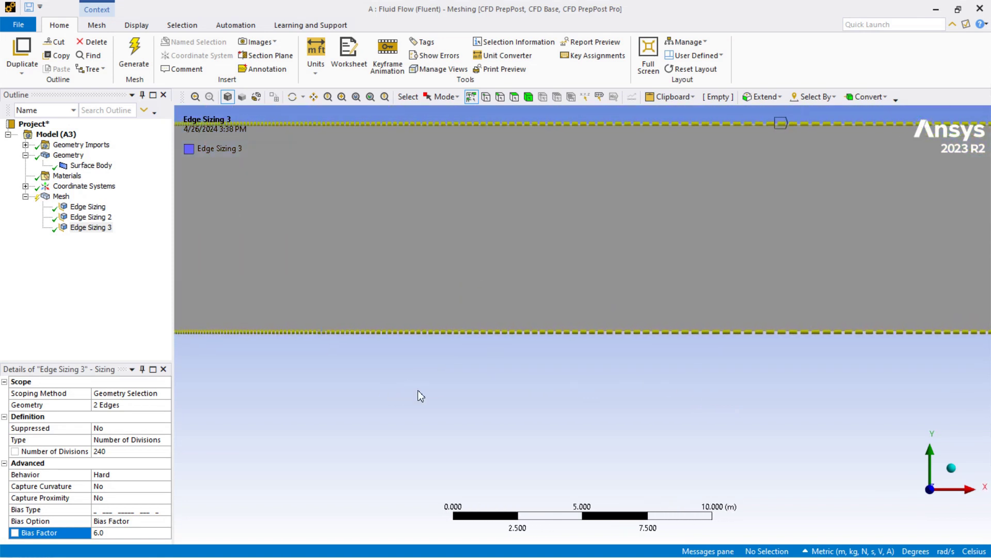
scroll(677, 358, "up", 2)
scroll(677, 358, "down", 2)
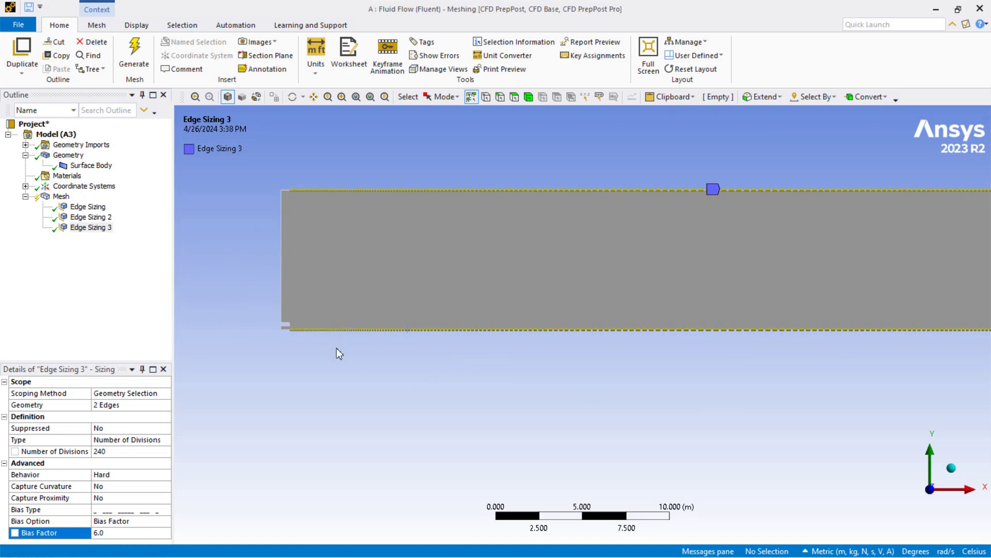
scroll(364, 353, "up", 3)
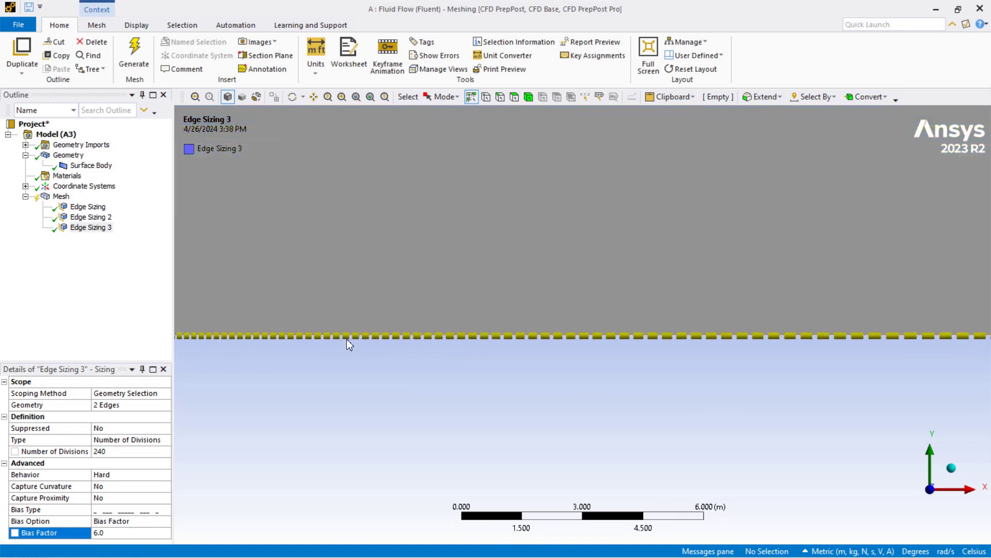
scroll(347, 340, "up", 1)
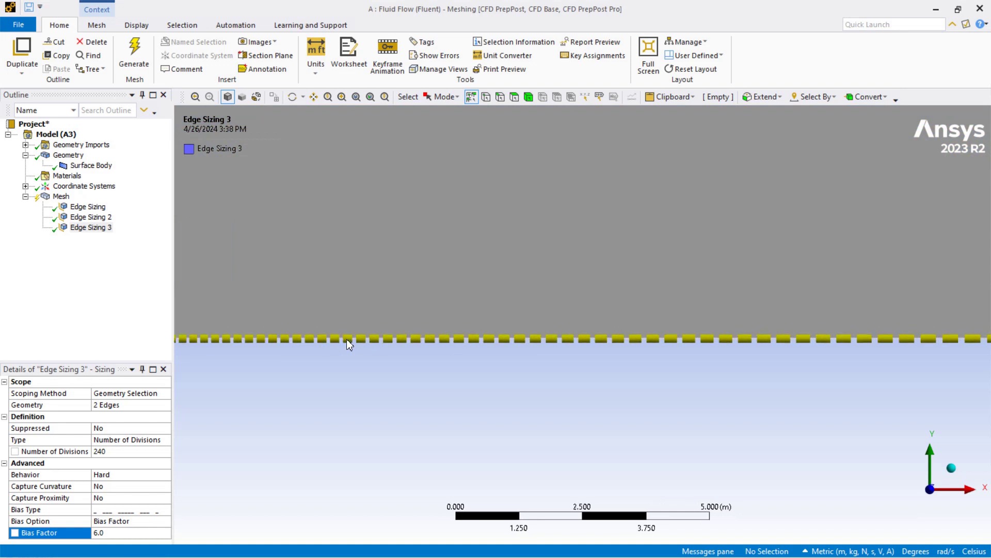
scroll(509, 358, "down", 8)
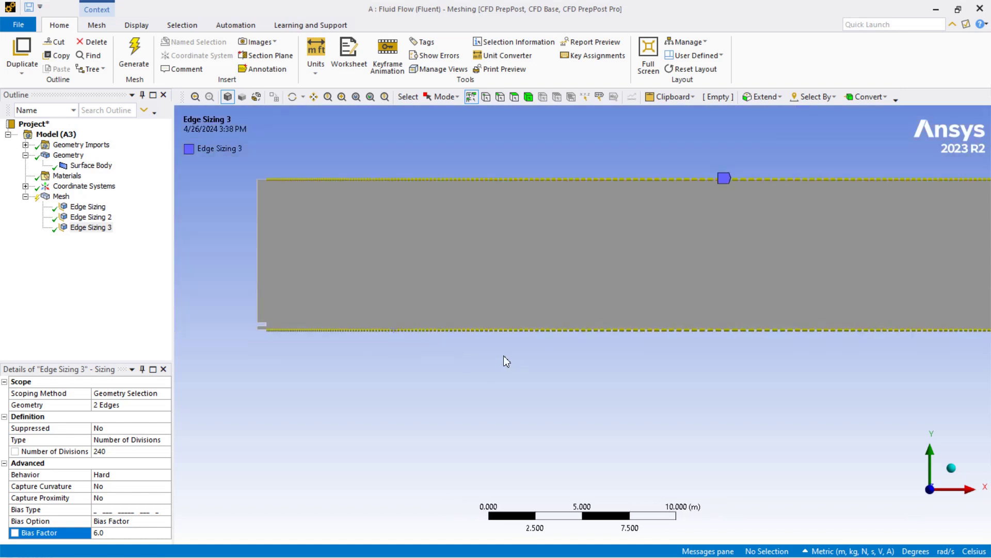
scroll(909, 259, "up", 4)
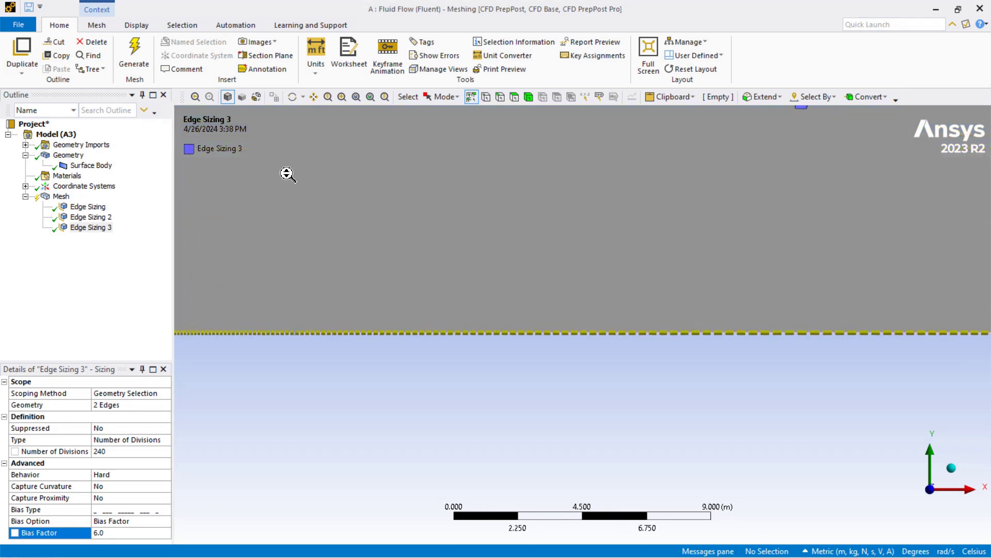
scroll(324, 192, "down", 1)
scroll(323, 192, "down", 2)
scroll(732, 239, "up", 3)
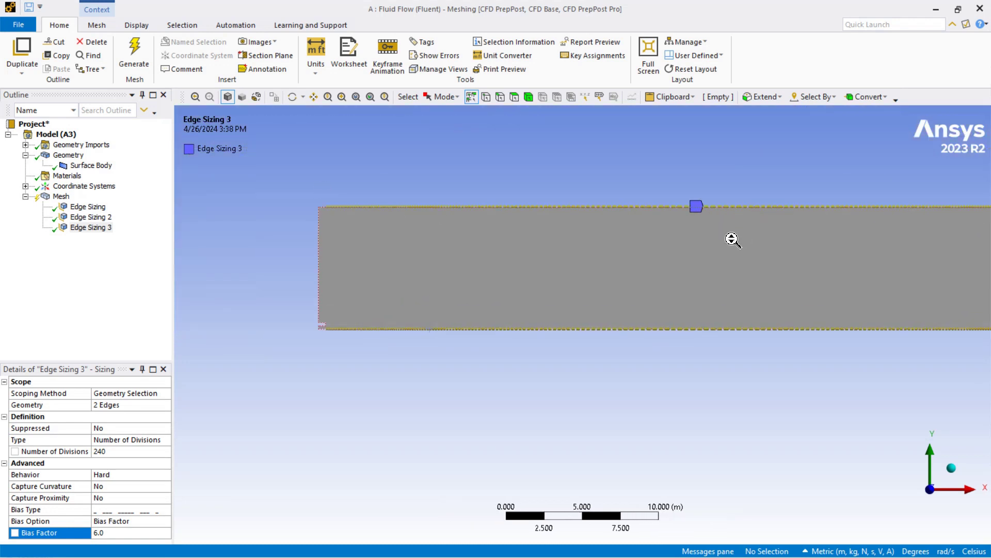
scroll(420, 191, "down", 4)
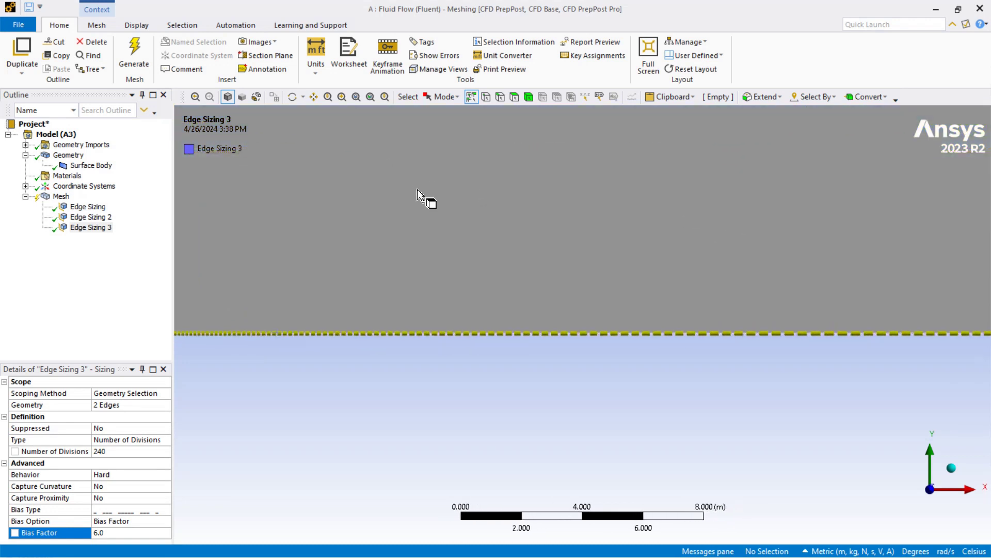
Step: Examine the division spacing on the long upper and lower edges at the domain's far end and back at the slot end
scroll(963, 222, "up", 2)
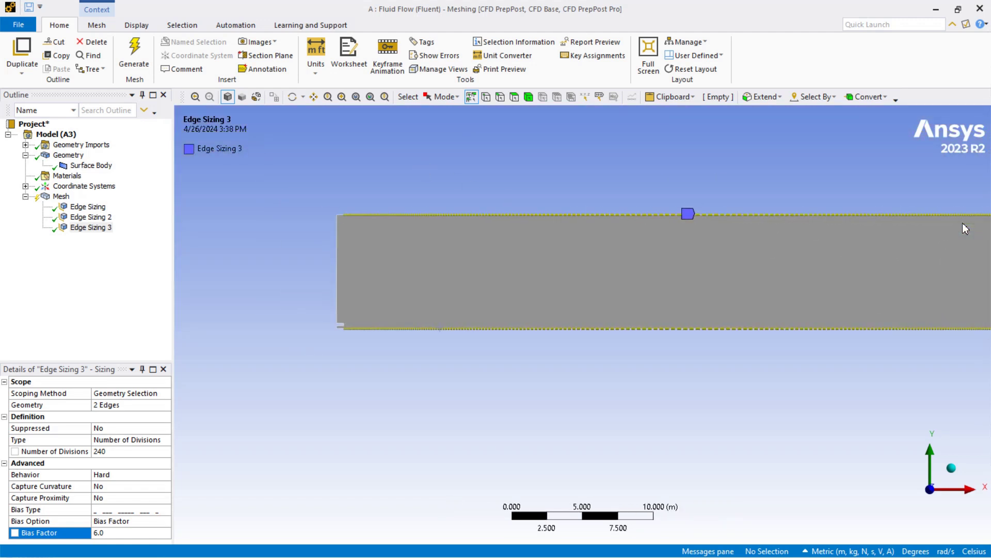
middle_click_drag(862, 274, 731, 280, "ctrl")
scroll(748, 273, "up", 5)
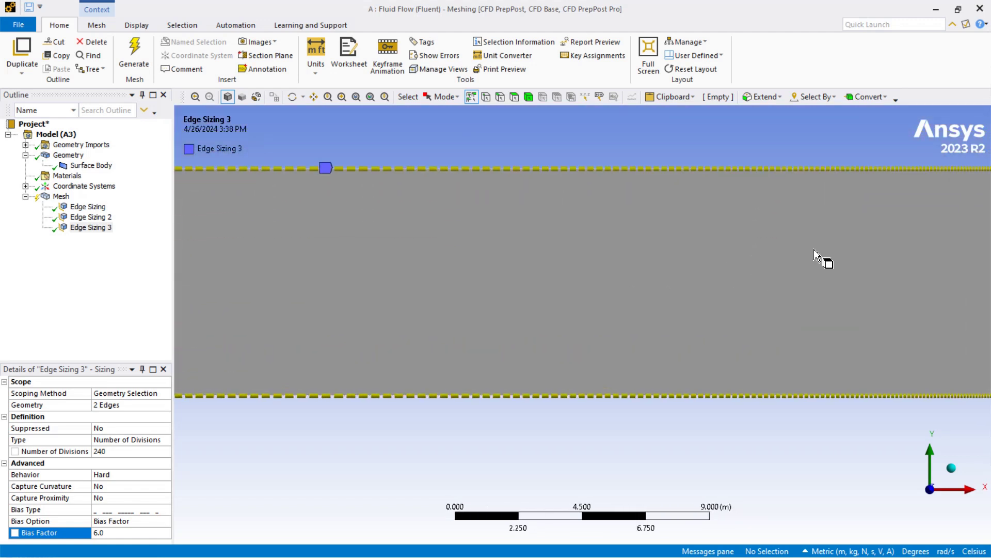
scroll(817, 256, "down", 3)
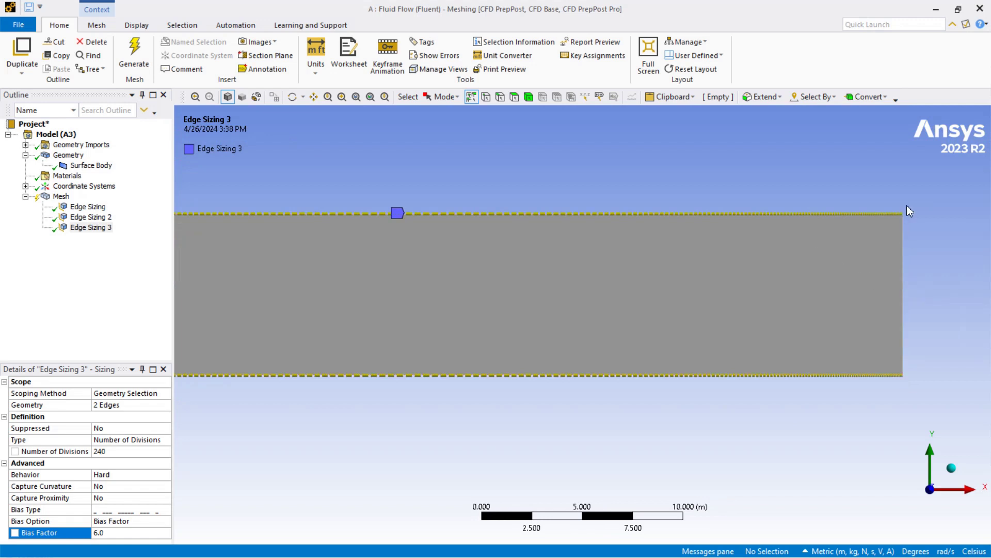
scroll(906, 205, "up", 1)
scroll(681, 248, "down", 4)
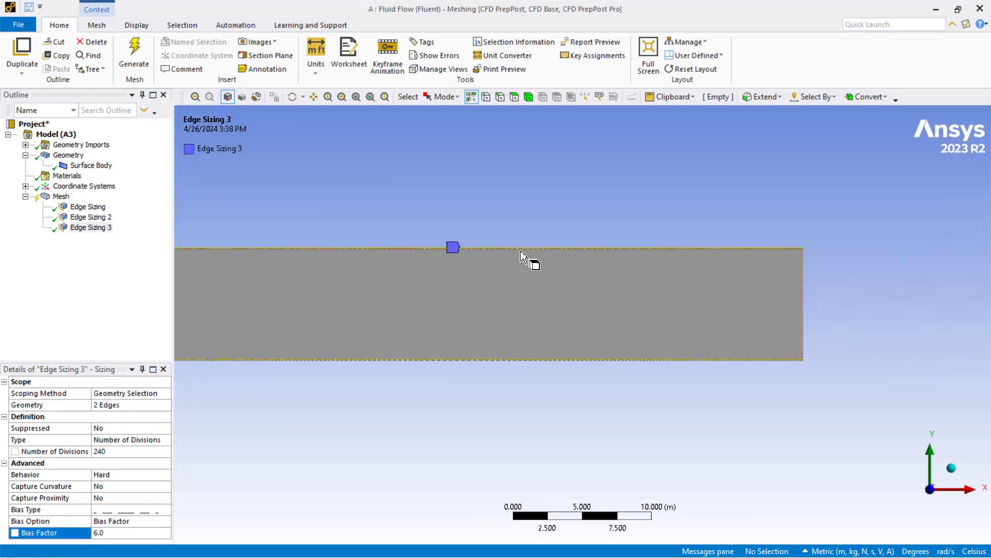
scroll(344, 367, "up", 7)
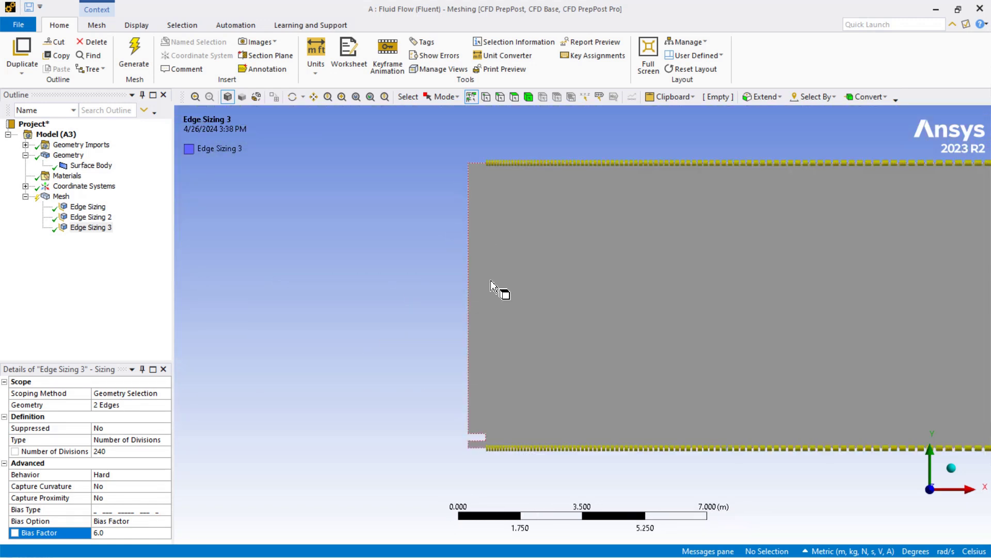
Step: Change the third edge sizing's bias type to the one-directional long-to-short pattern
left_click(125, 510)
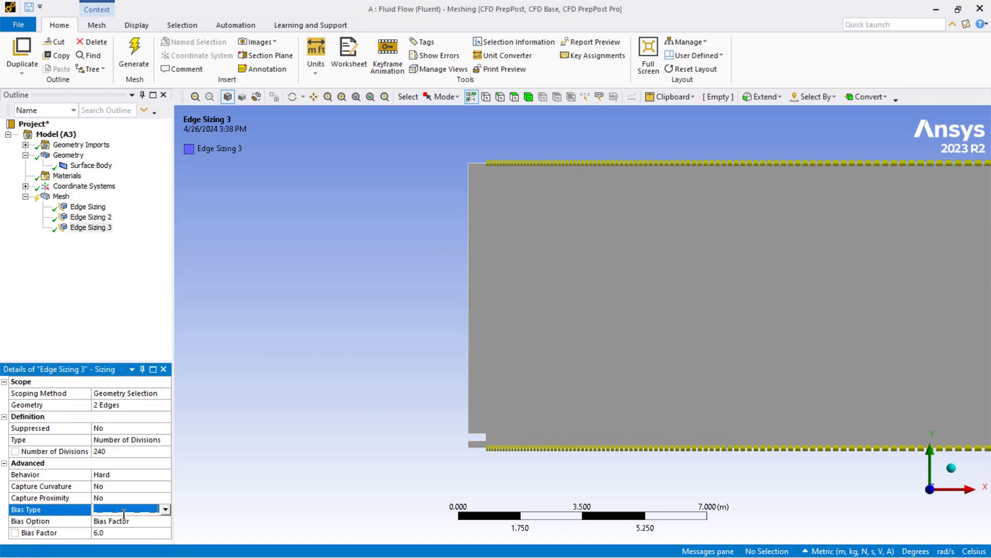
left_click(124, 510)
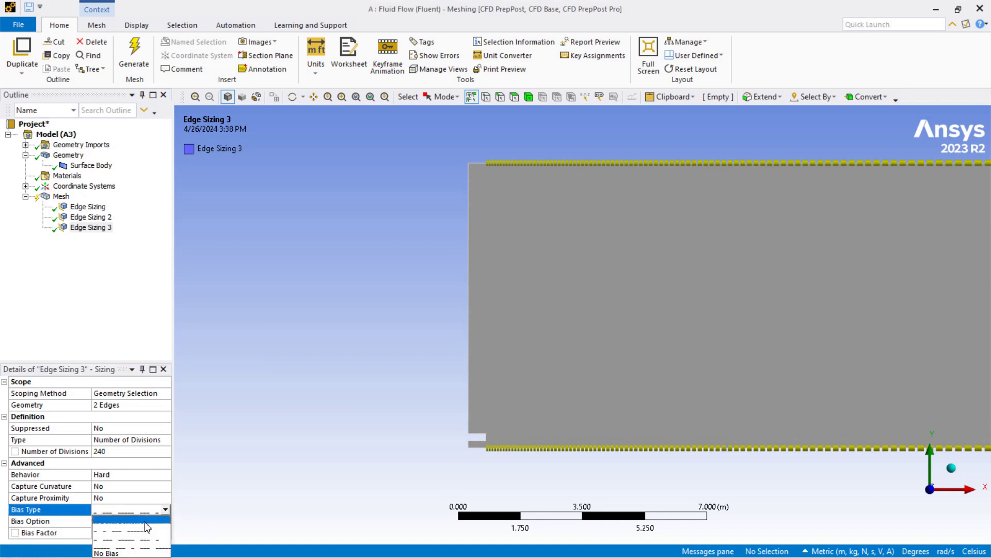
left_click(146, 523)
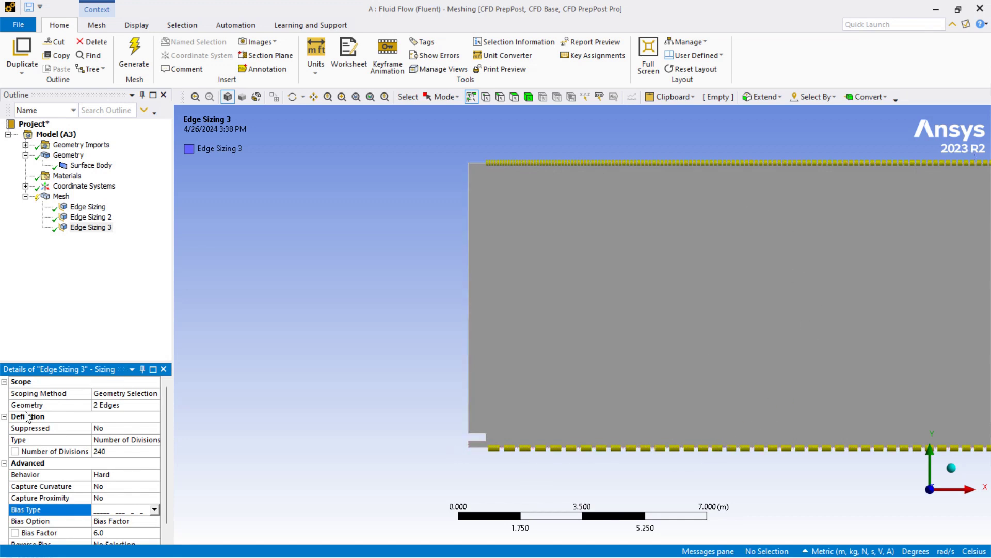
Step: Reverse the third edge sizing's bias on the domain's long lower edge
scroll(122, 513, "down", 1)
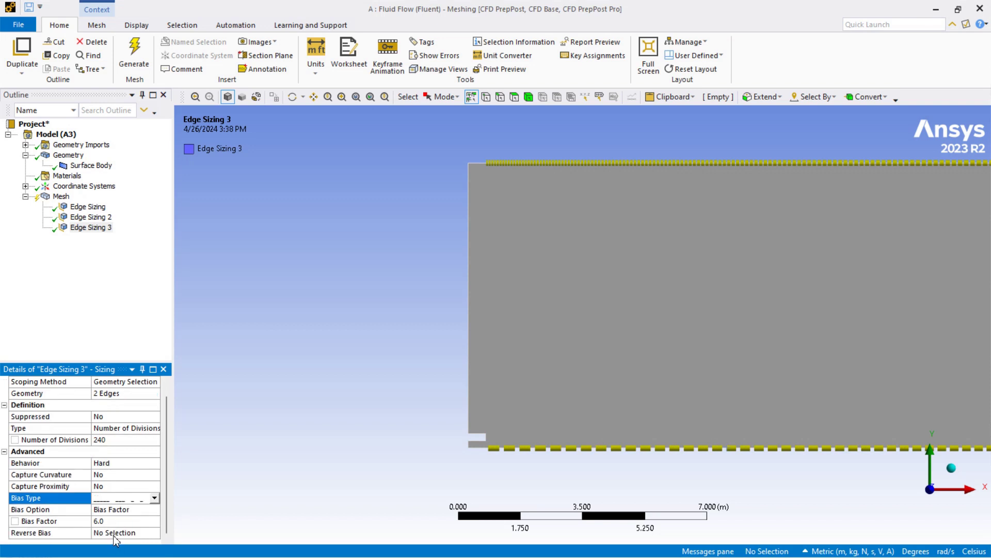
left_click(116, 533)
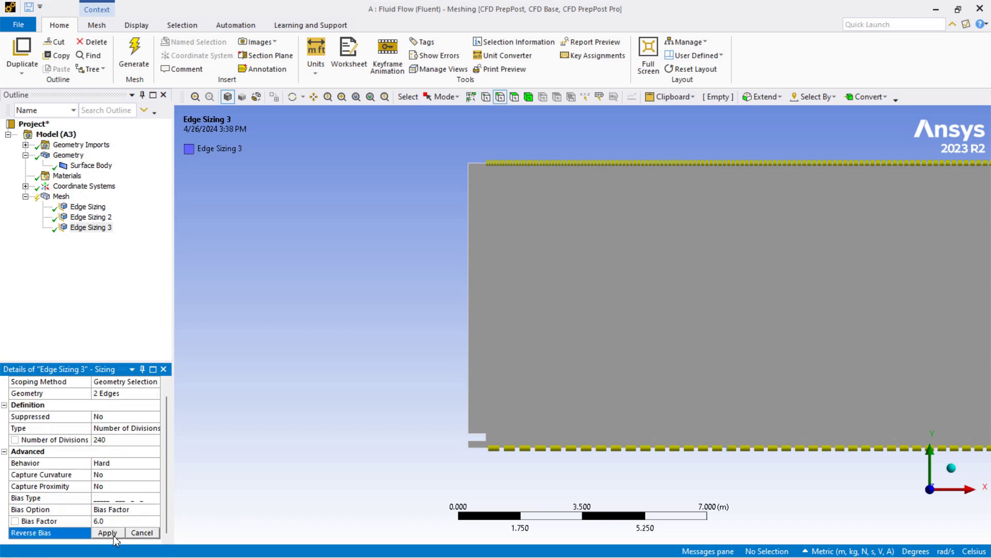
left_click(530, 448)
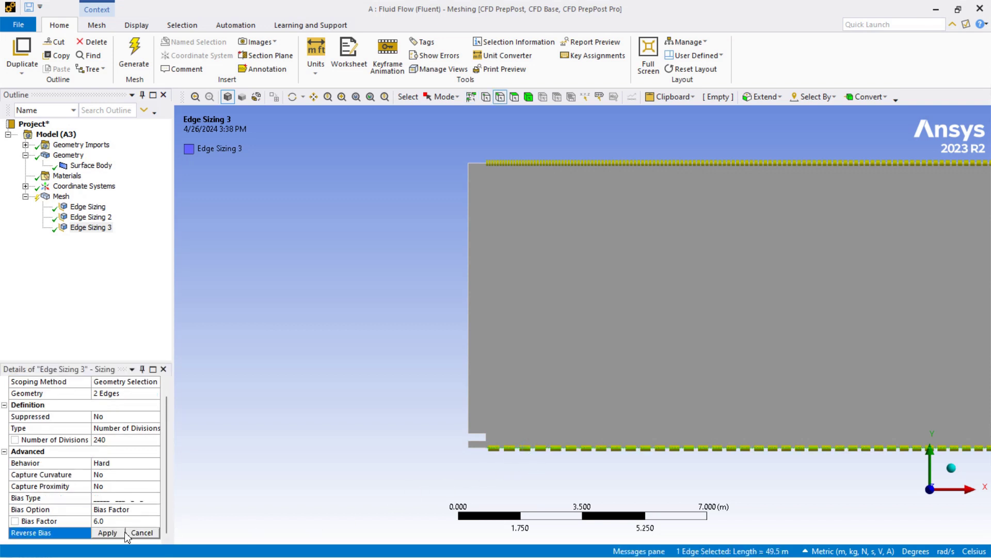
left_click(107, 533)
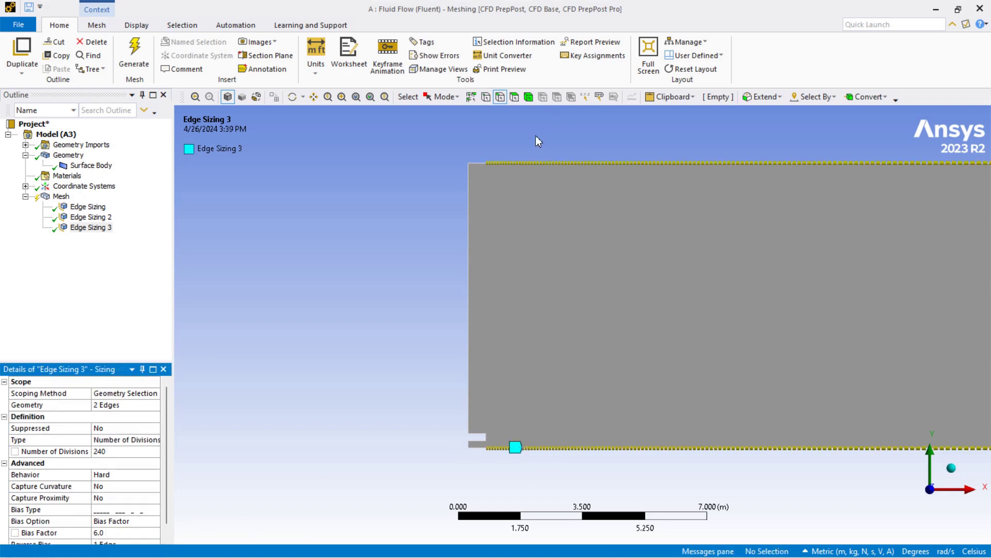
scroll(75, 470, "down", 1)
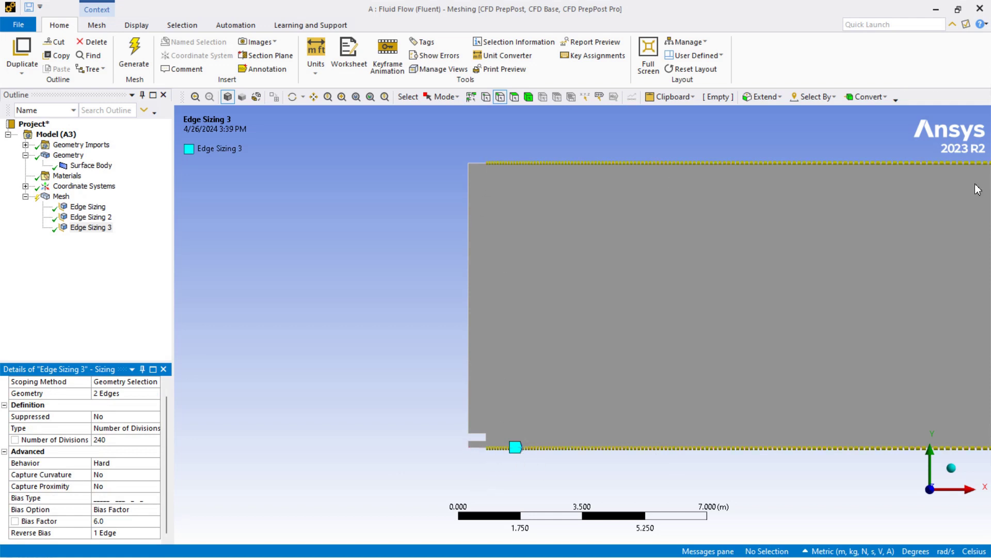
Step: Insert a fourth sizing control on the mesh and apply it to the two vertical edges at the domain's ends
right_click(65, 197)
mouse_move(138, 208)
left_click(240, 219)
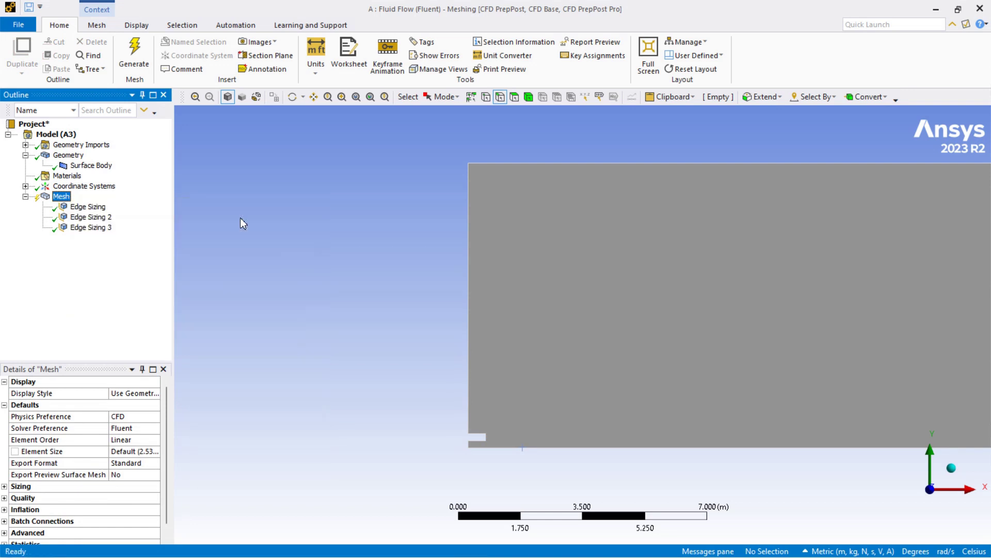
left_click(476, 266)
scroll(668, 333, "down", 3)
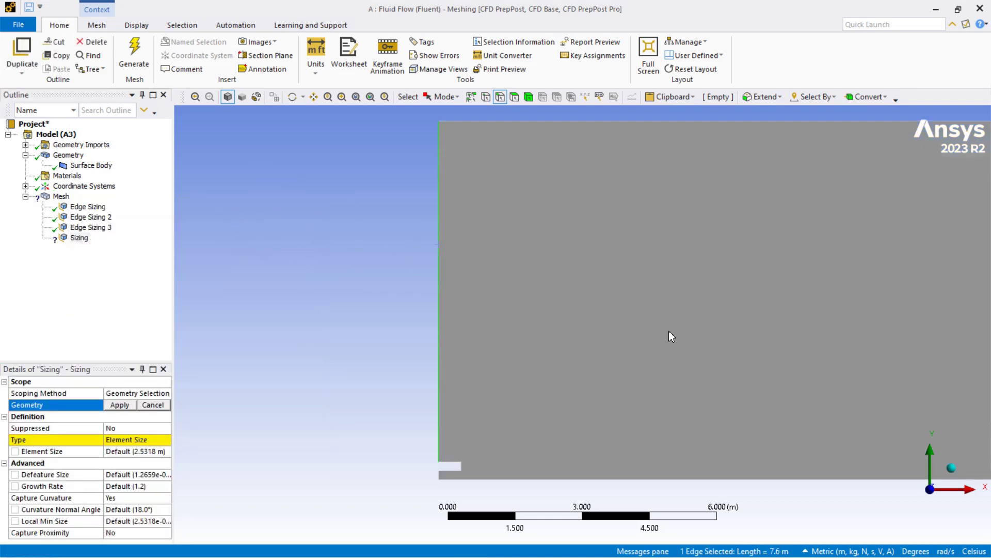
scroll(668, 335, "down", 3)
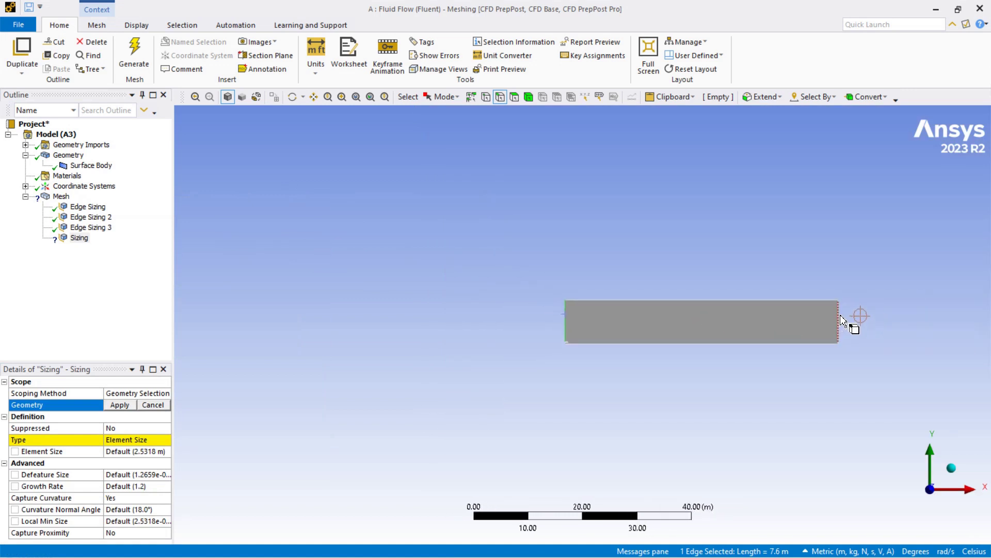
left_click(839, 317, "ctrl")
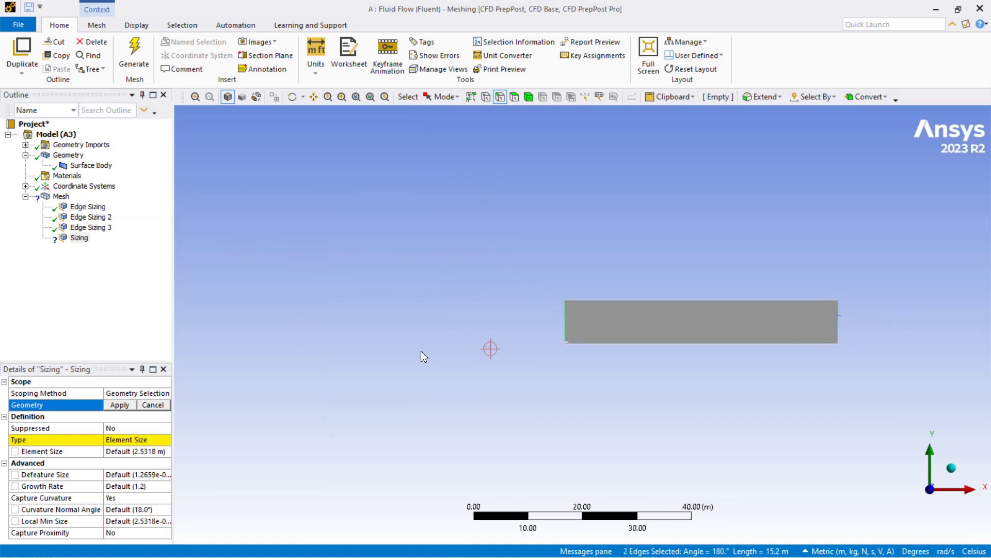
left_click(120, 405)
Step: Define the fourth edge sizing by Number of Divisions with 60 divisions, Capture Curvature off and Hard behavior
left_click(121, 441)
left_click(124, 449)
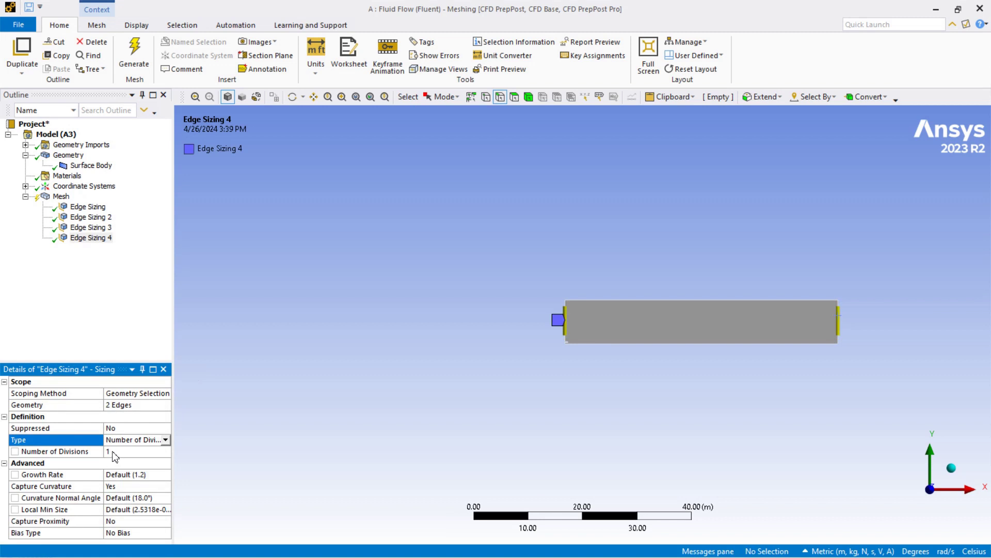
left_click(114, 452)
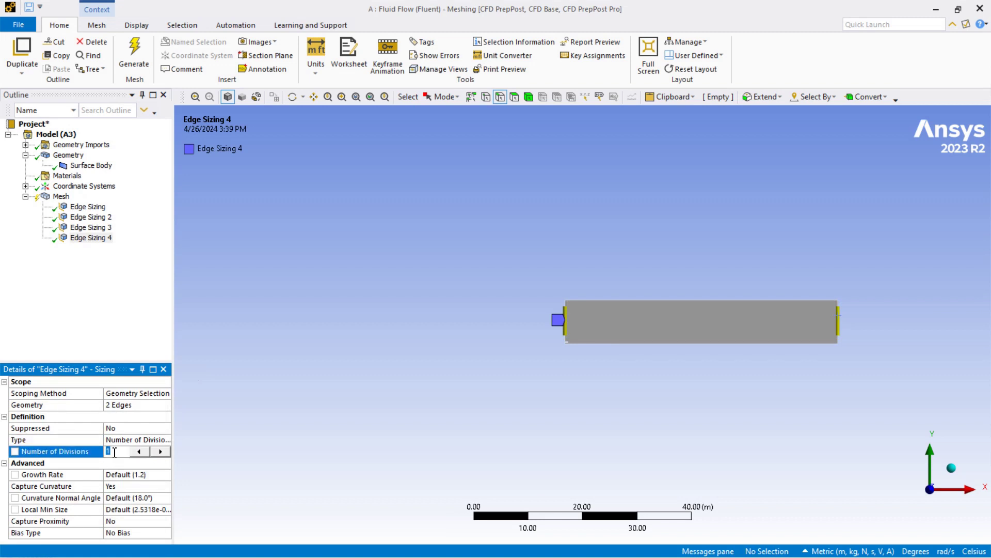
type("60")
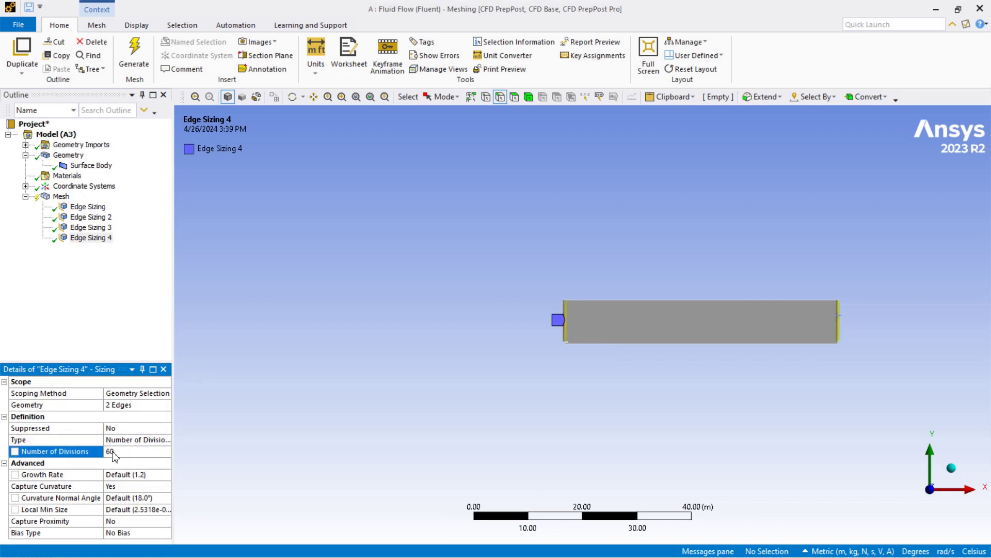
left_click(126, 486)
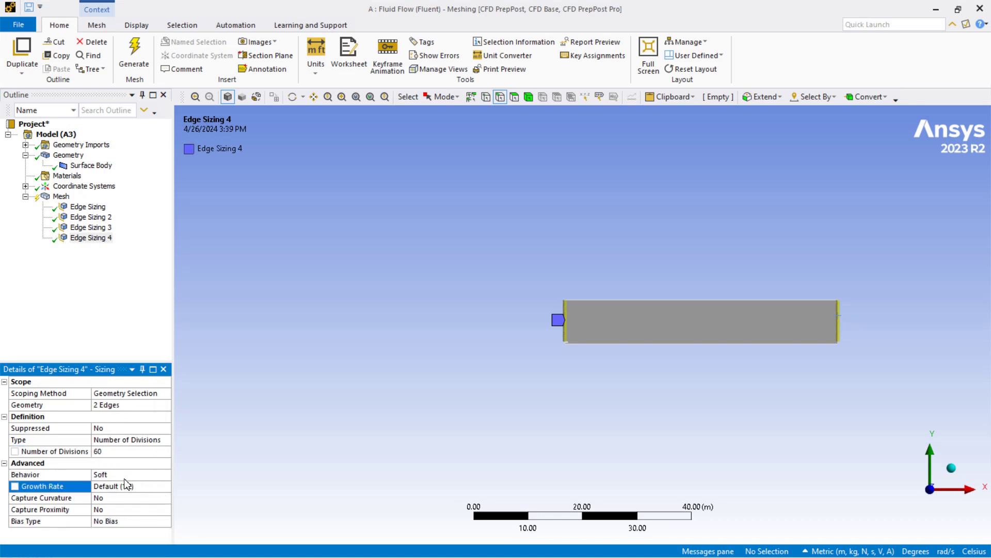
left_click(121, 476)
left_click(121, 485)
Step: Give the fourth edge sizing the one-directional long-to-short bias type with a Bias Factor of 12
left_click(119, 509)
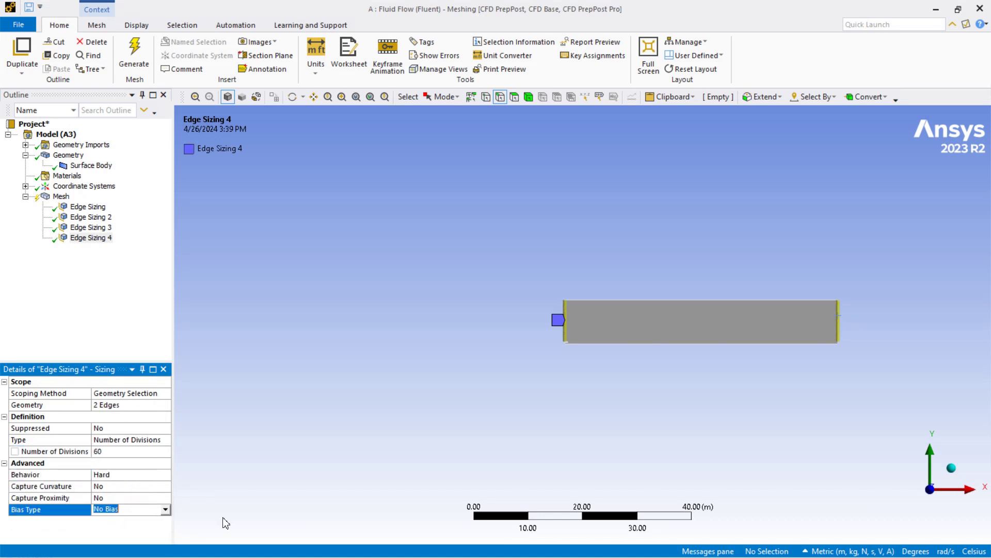
scroll(572, 330, "up", 5)
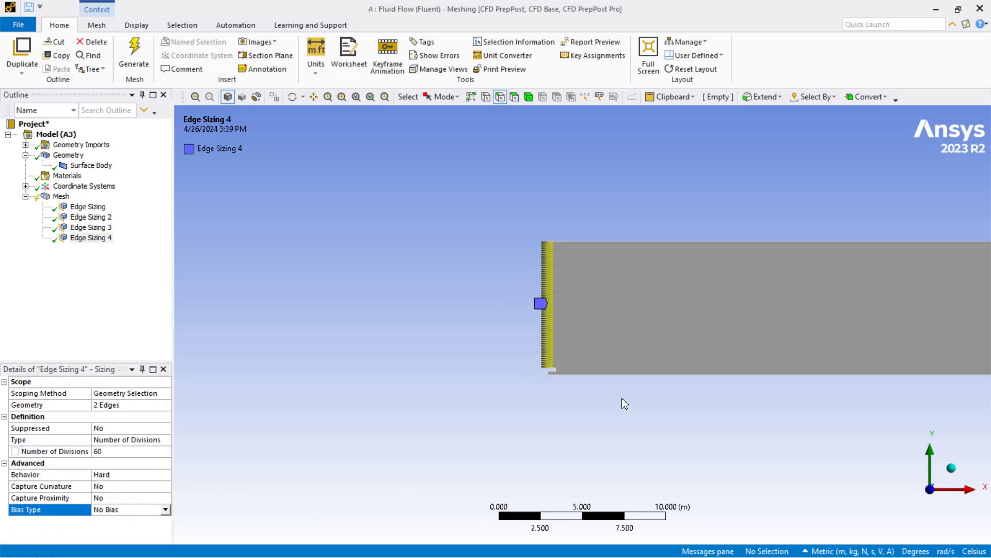
left_click(166, 509)
left_click(137, 522)
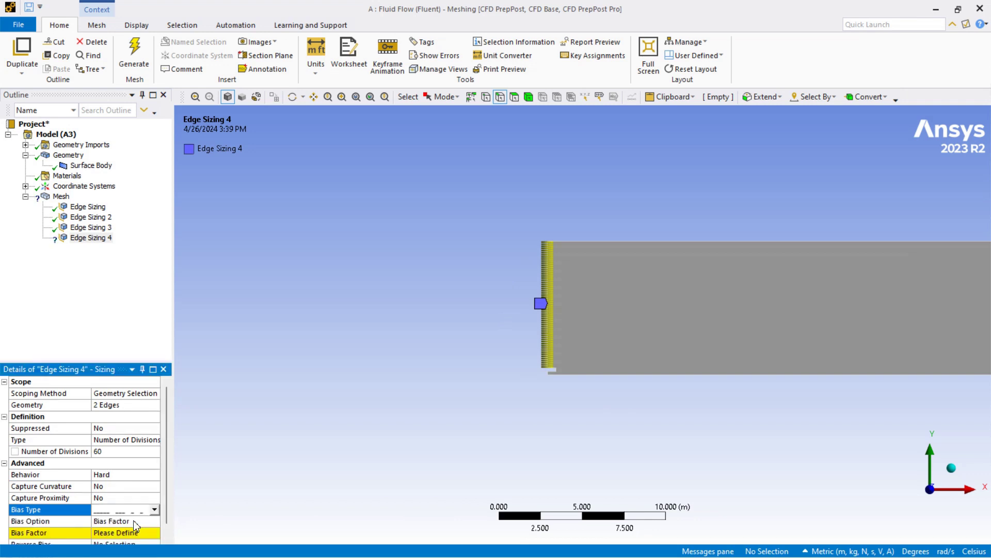
left_click(127, 521)
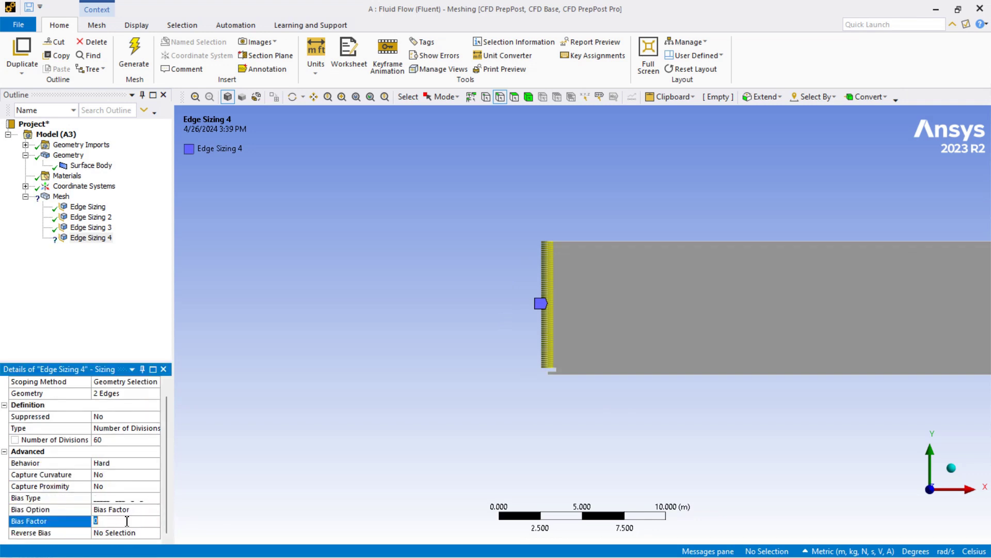
key("Return")
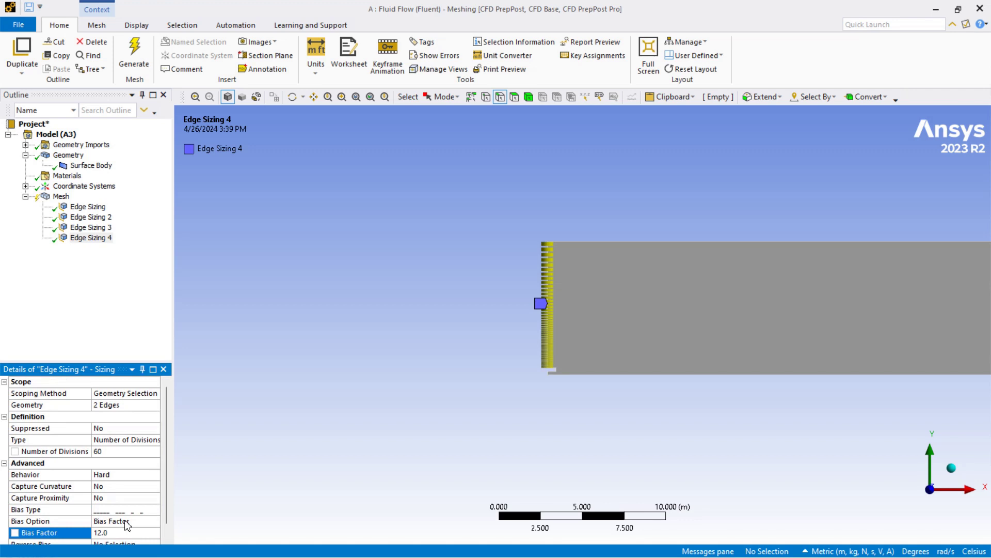
Step: Compare the bias direction on both vertical end edges and reverse it on the edge at the end away from the slot
scroll(110, 523, "down", 1)
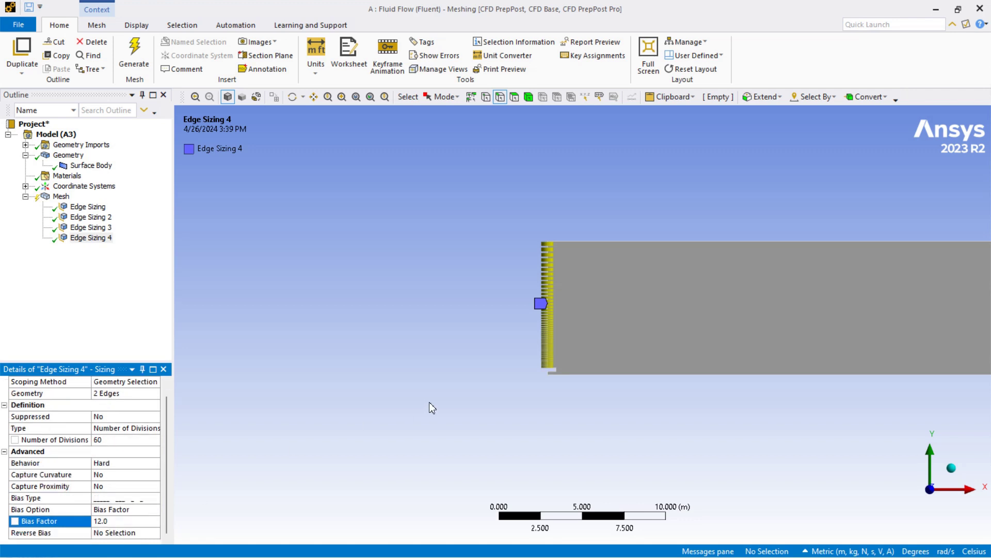
scroll(564, 401, "up", 3)
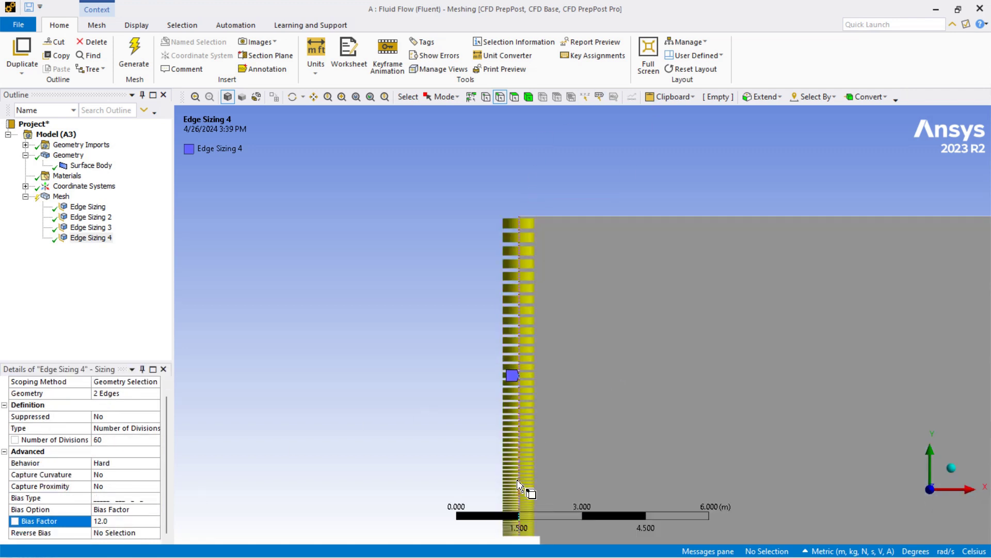
scroll(549, 279, "down", 6)
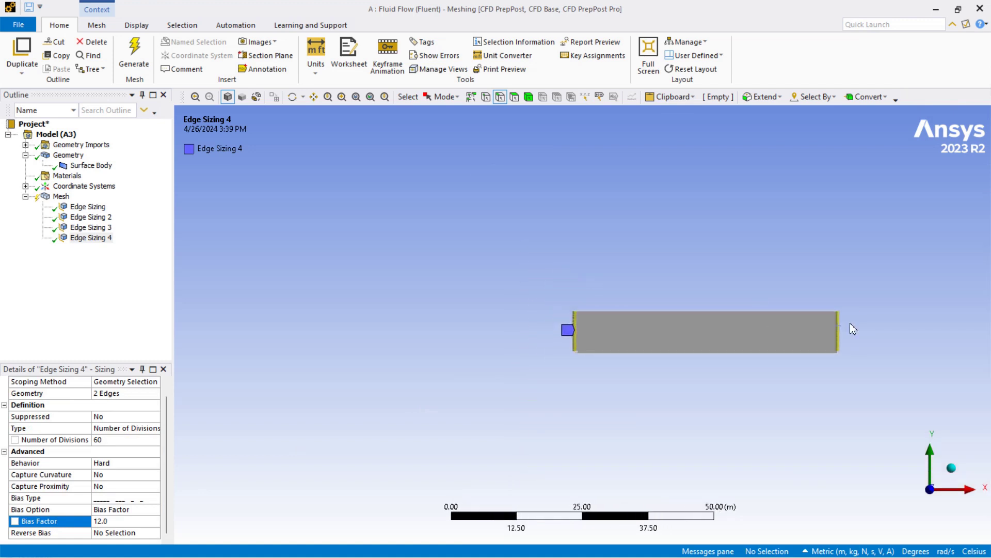
scroll(850, 323, "up", 2)
middle_click_drag(846, 326, 681, 327, "ctrl")
right_click_drag(770, 266, 866, 456)
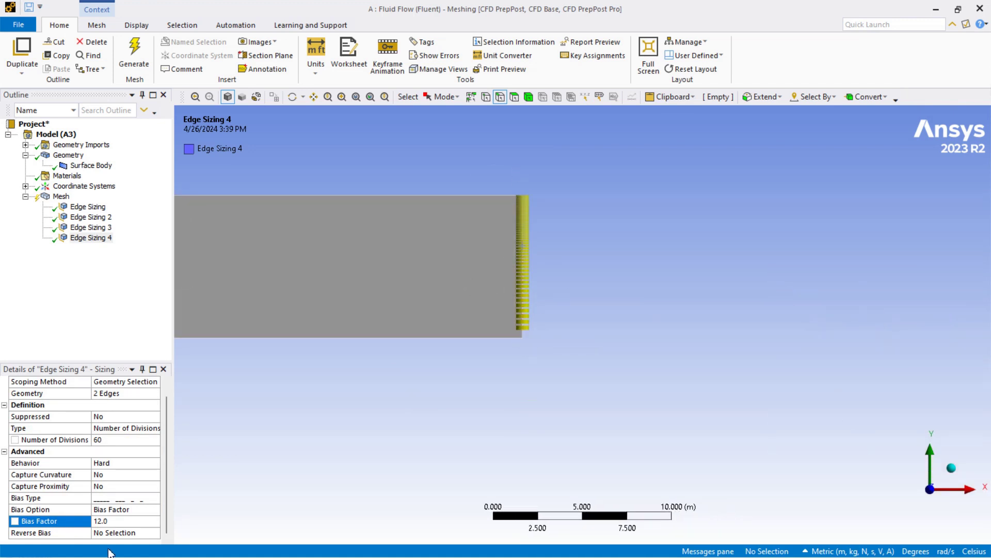
left_click(122, 533)
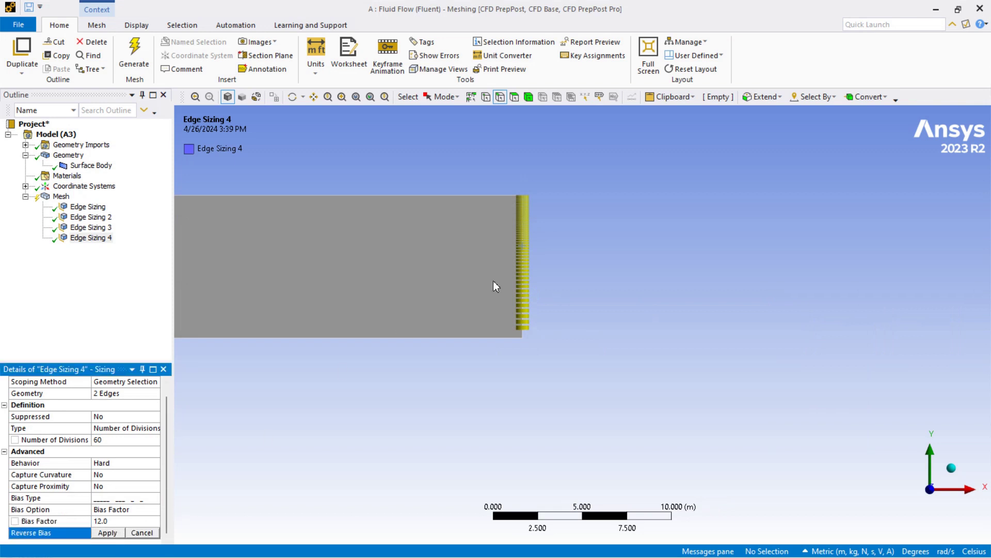
left_click(524, 279)
left_click(108, 533)
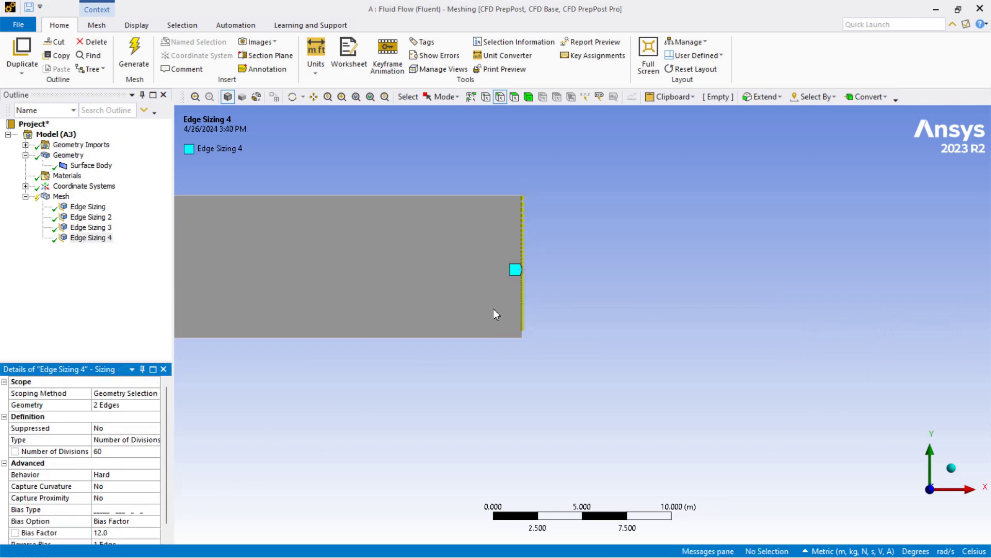
Step: Check the reversed division spacing along the far vertical edge and select the Mesh object
right_click_drag(500, 177, 563, 338)
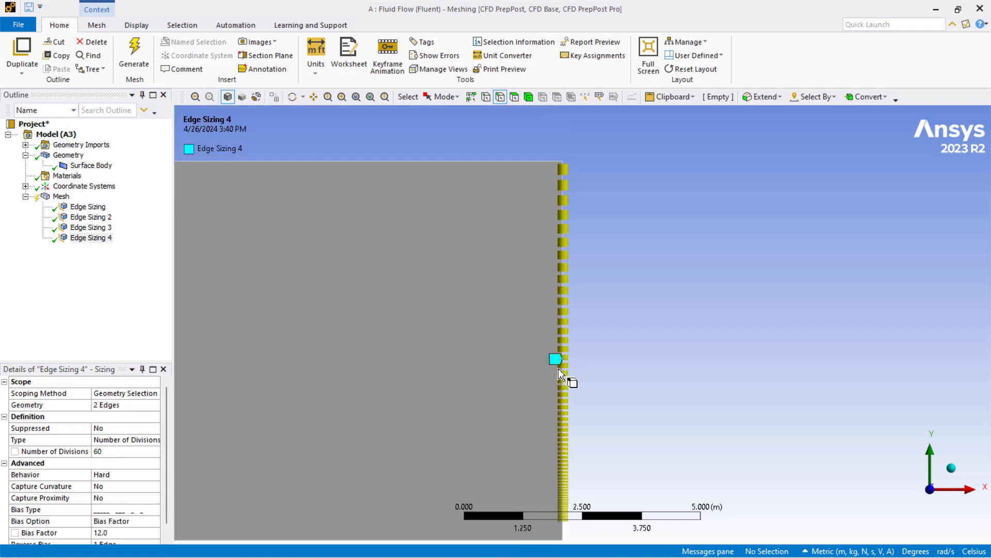
scroll(566, 381, "down", 10)
right_click_drag(261, 283, 483, 396)
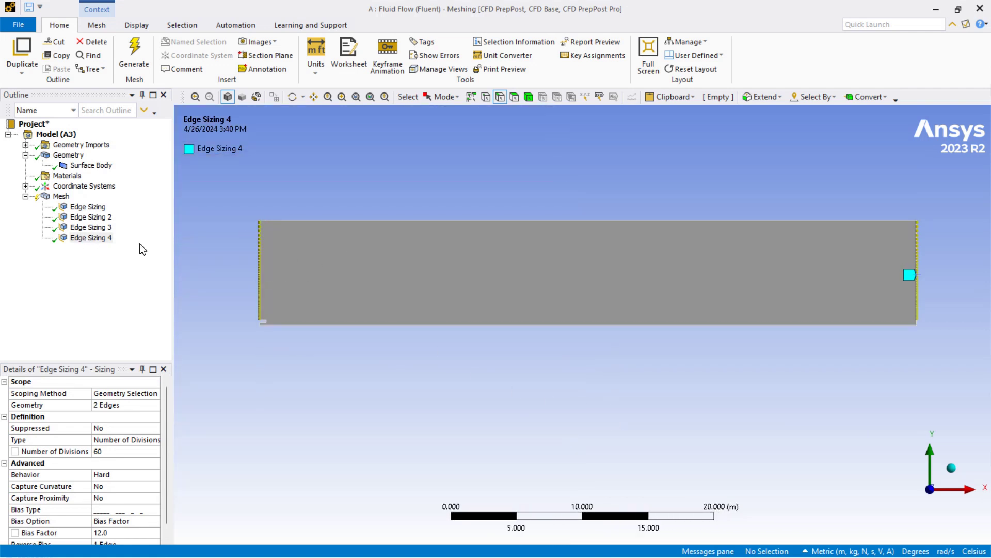
left_click(68, 200)
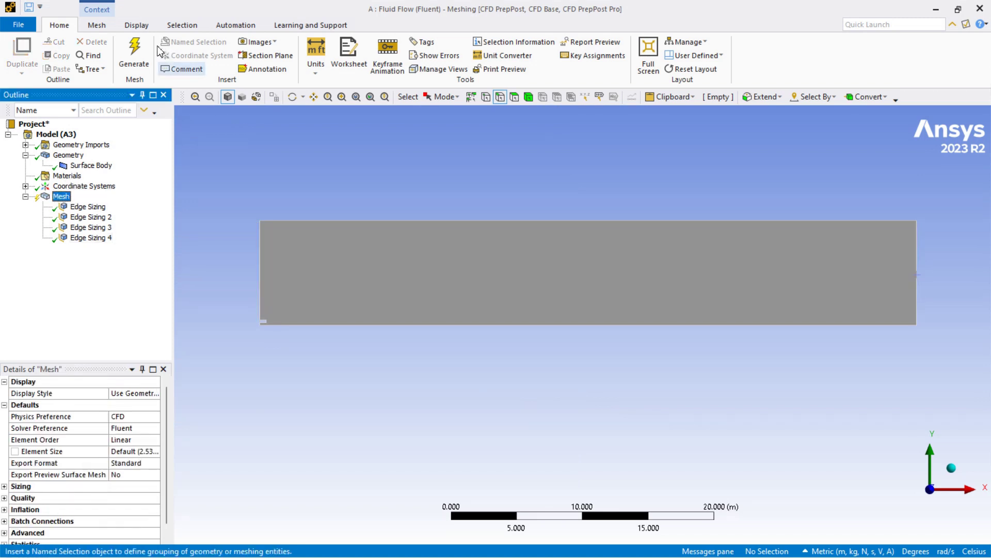
Step: Generate the mesh with the four edge sizings and inspect the element layout over the whole domain
left_click(127, 62)
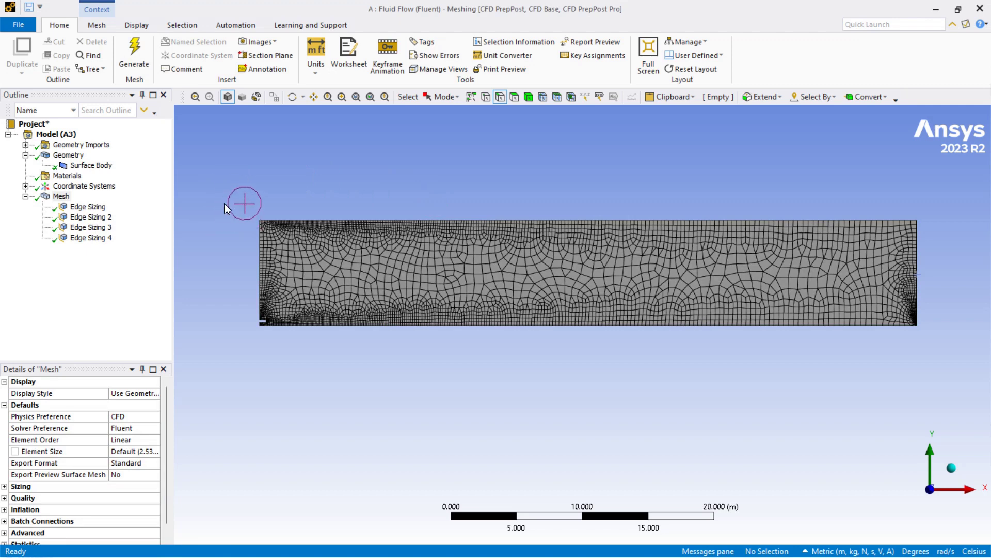
left_click_drag(225, 203, 945, 346)
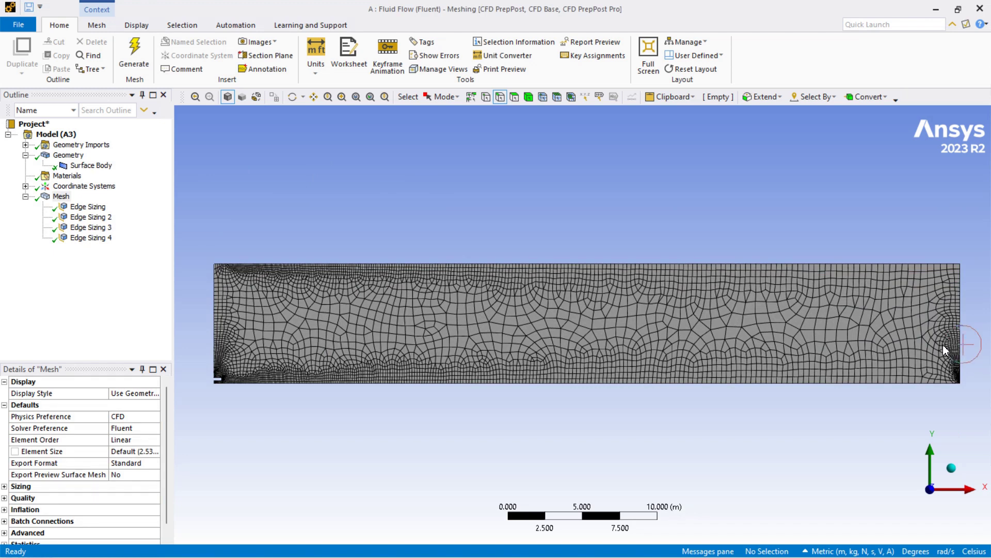
Step: Insert a Face Meshing control on the domain's surface, regenerate the mesh and display it
right_click(61, 196)
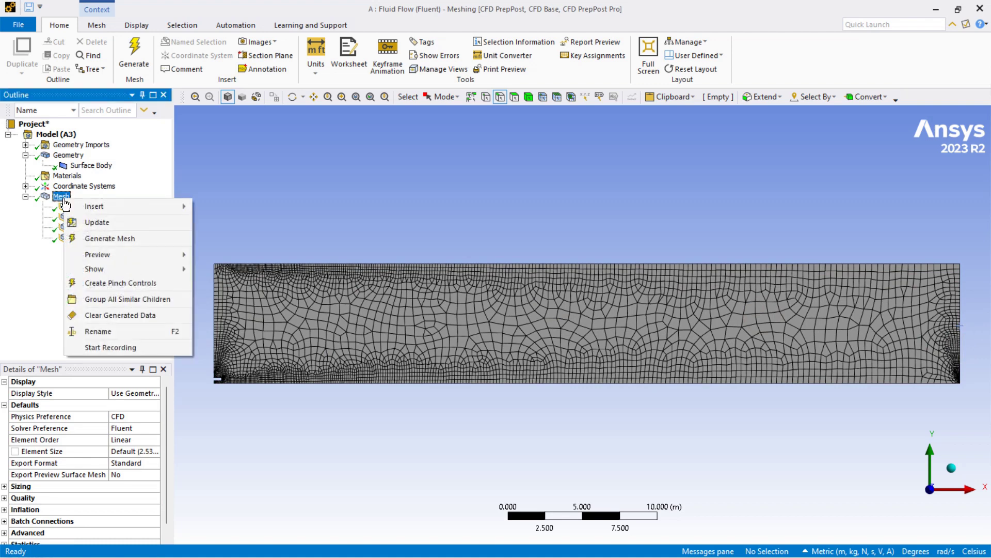
mouse_move(103, 206)
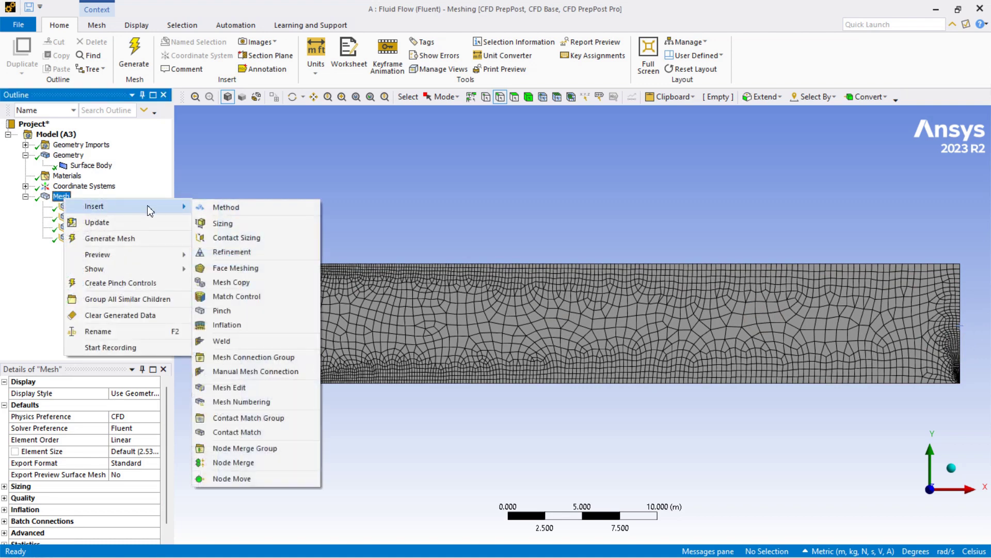
left_click(235, 268)
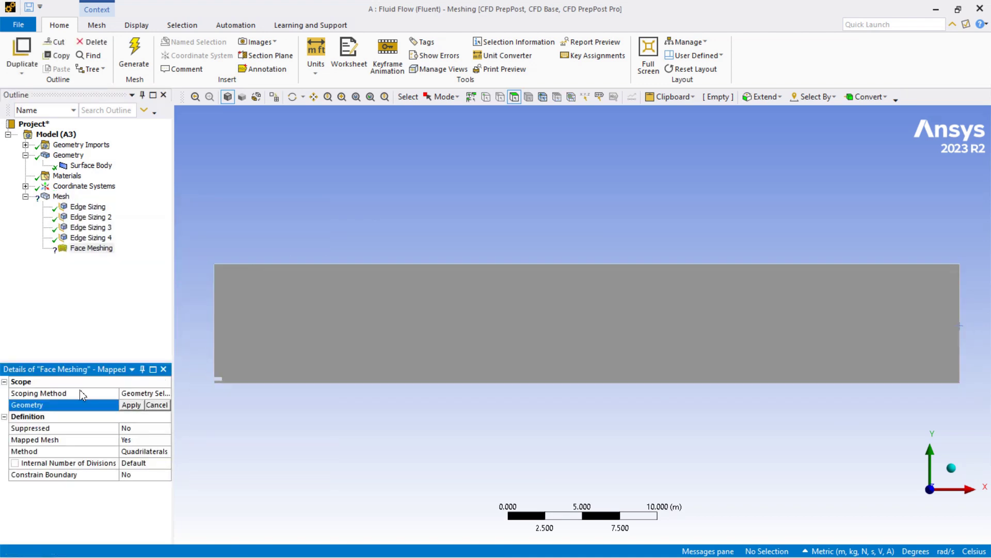
left_click(431, 313)
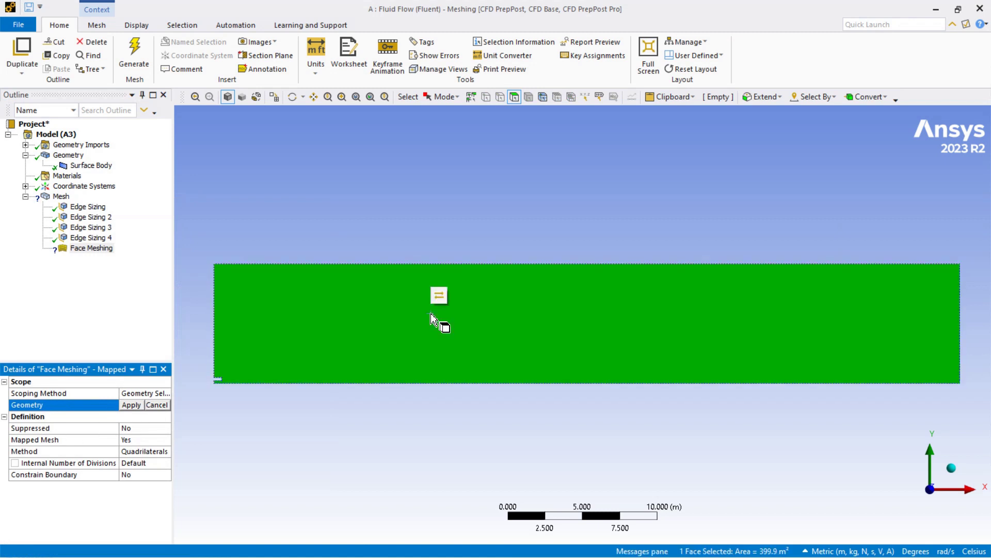
left_click(131, 404)
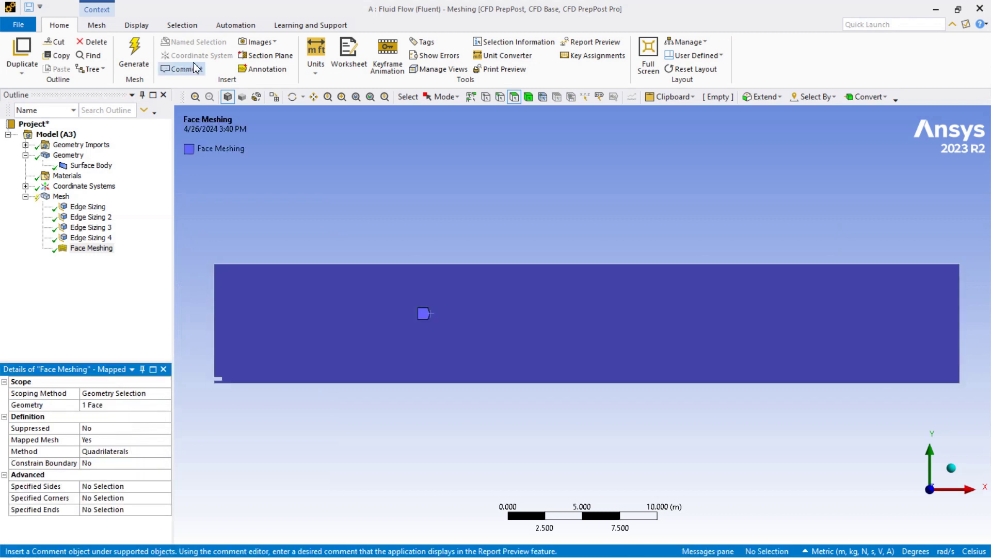
left_click(138, 68)
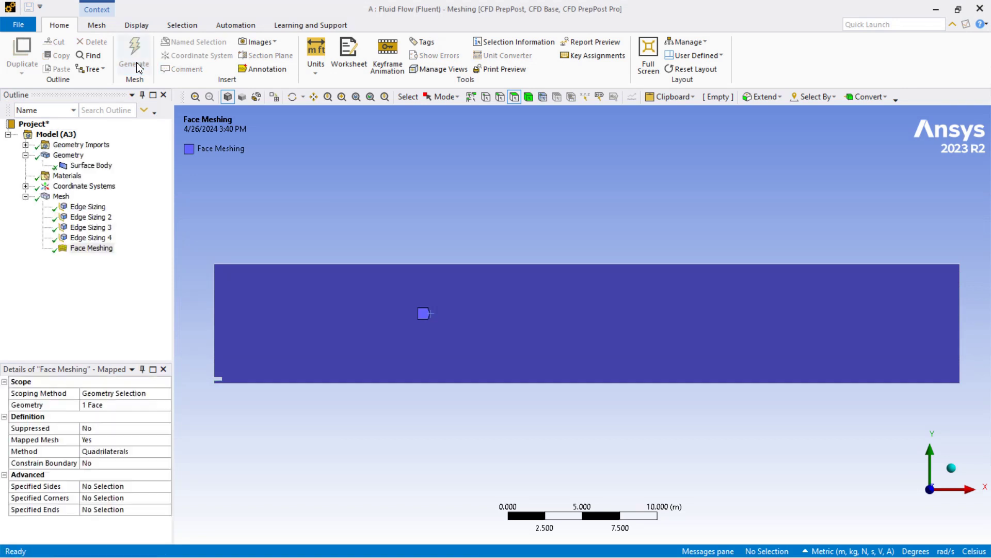
left_click(63, 198)
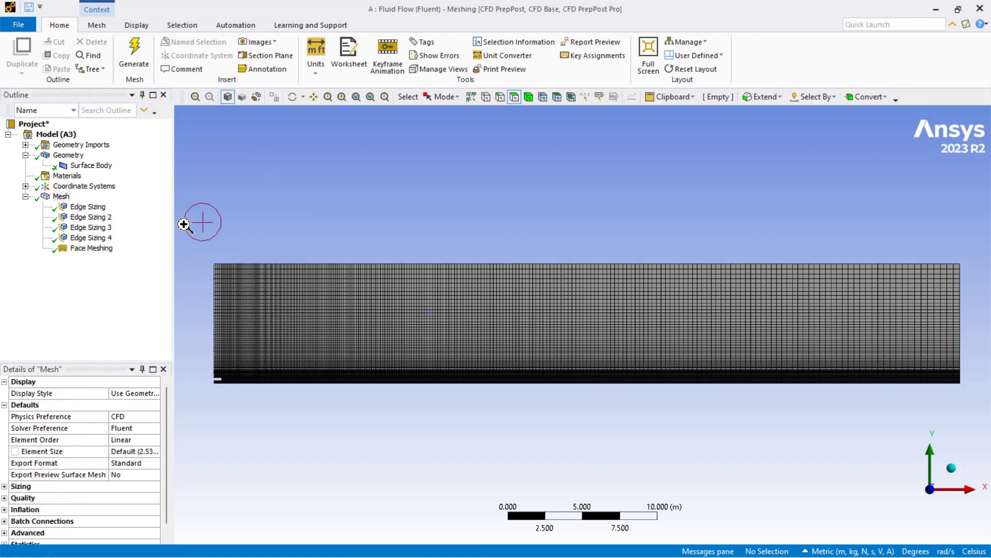
Step: Examine the mapped mesh over the full domain, from the slot end to the far end
right_click_drag(184, 221, 969, 409)
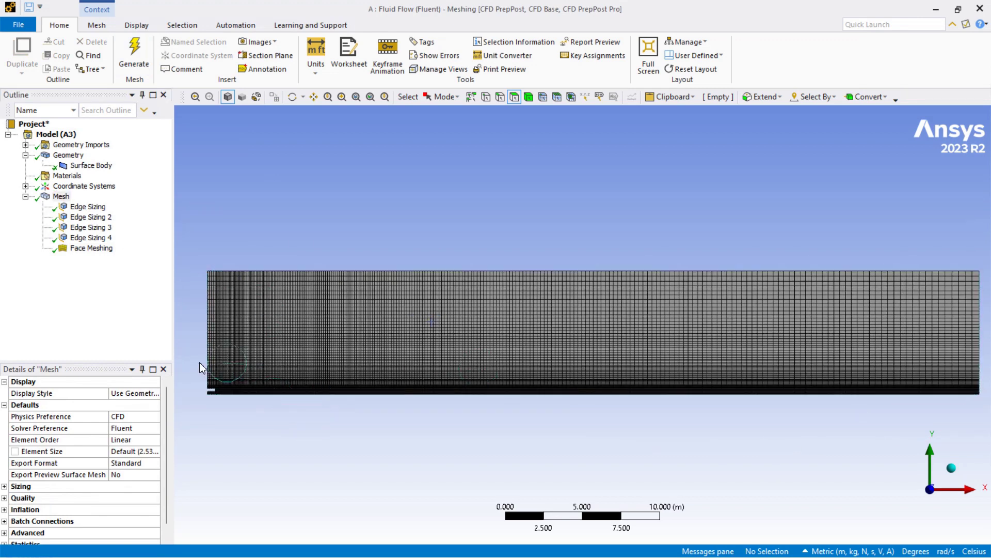
right_click_drag(196, 359, 971, 412)
left_click(148, 269)
left_click(198, 216)
right_click_drag(195, 242, 972, 442)
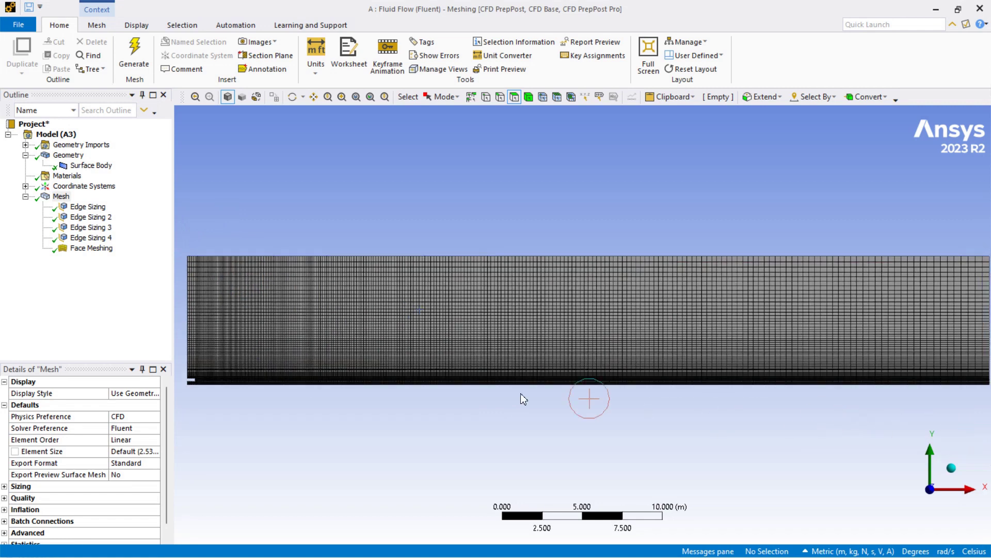
scroll(430, 441, "down", 2)
scroll(432, 446, "down", 1)
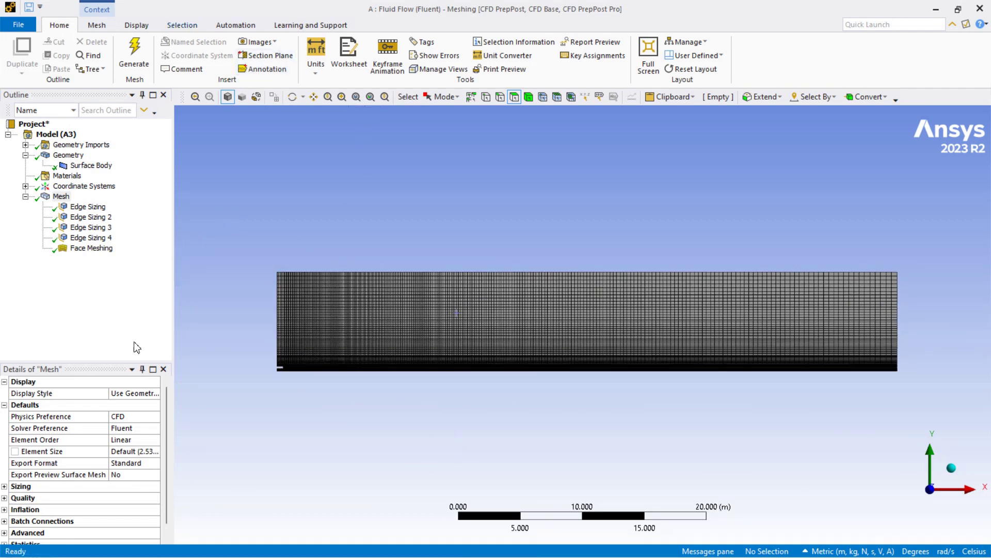
scroll(188, 310, "up", 1)
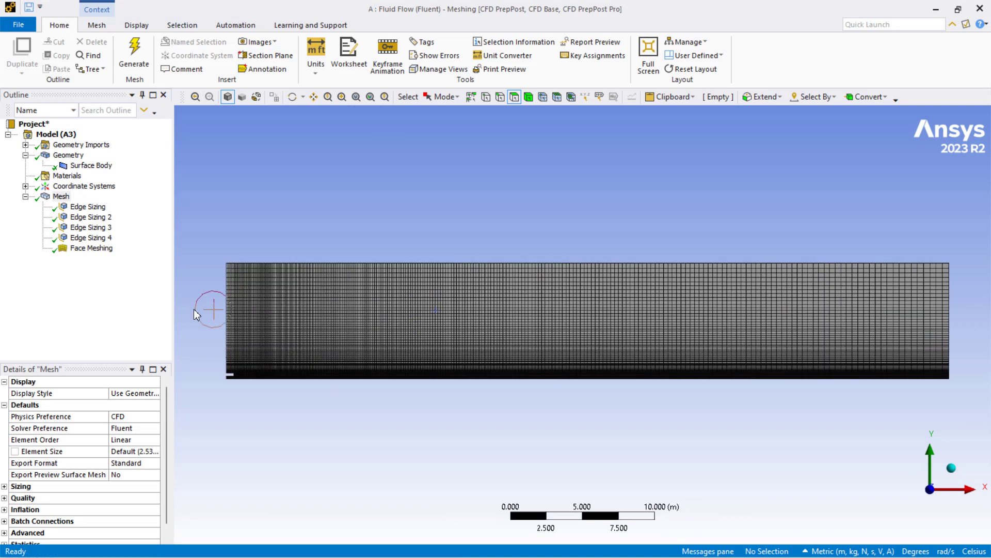
Step: Create a named selection Inlet_Air from the long vertical edge above the slot
left_click(228, 300)
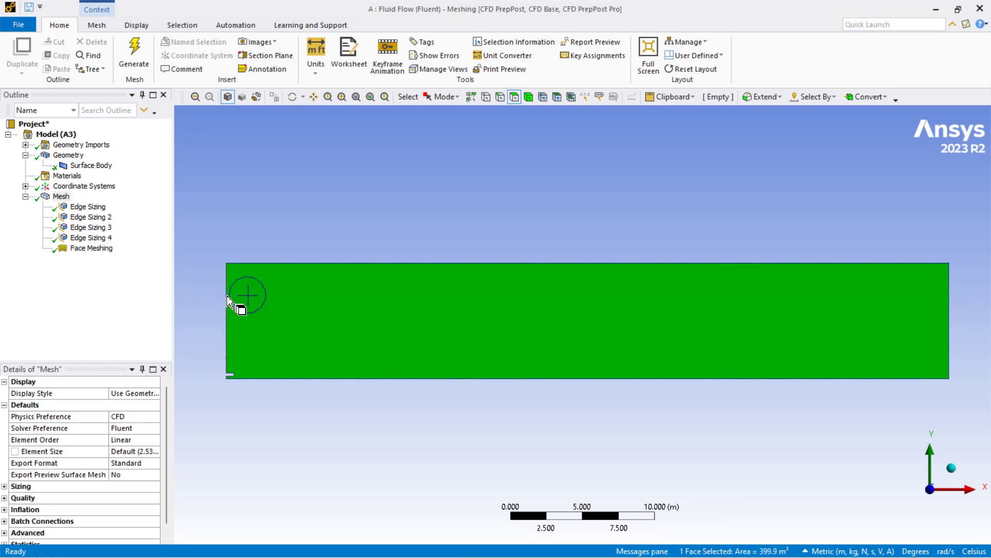
left_click(214, 292)
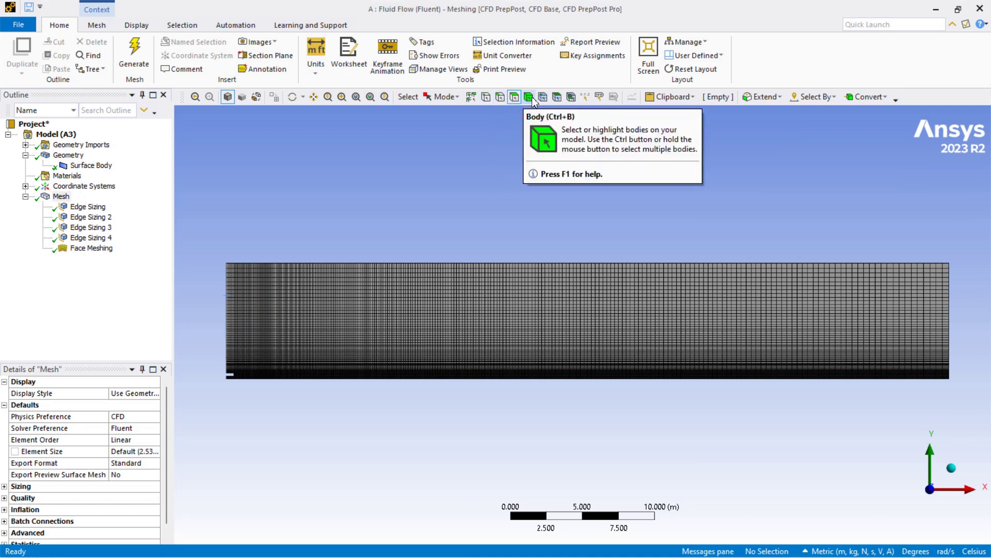
left_click(501, 98)
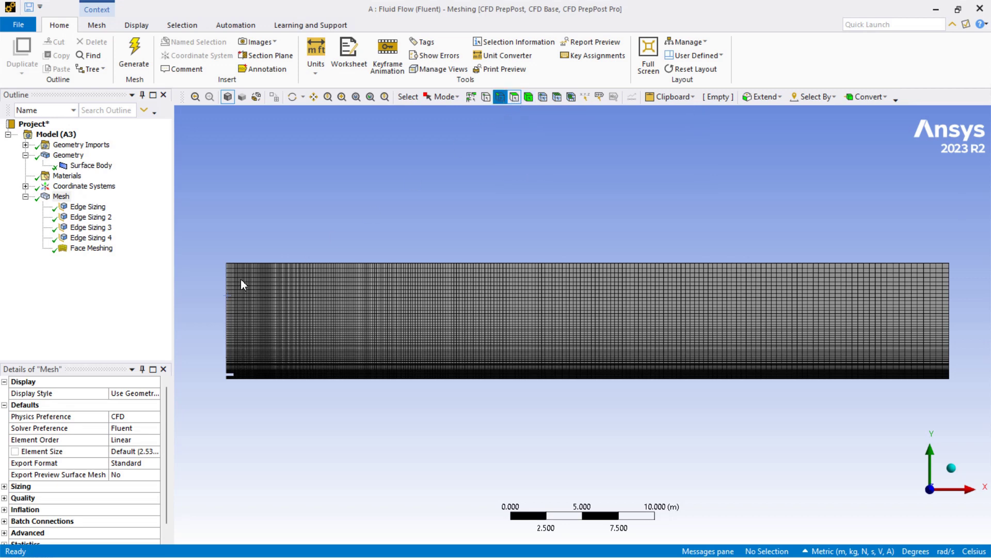
left_click(227, 292)
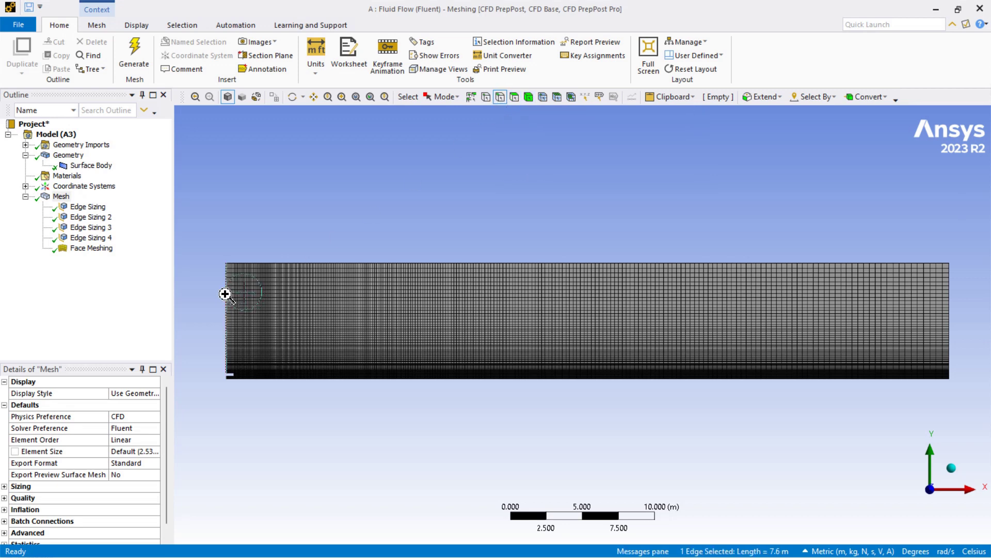
right_click(225, 291)
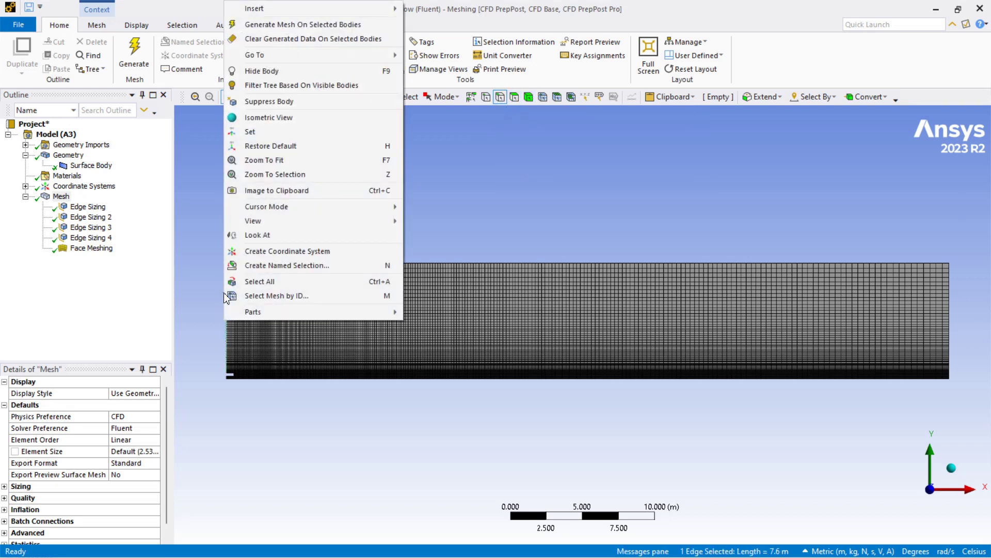
left_click(388, 272)
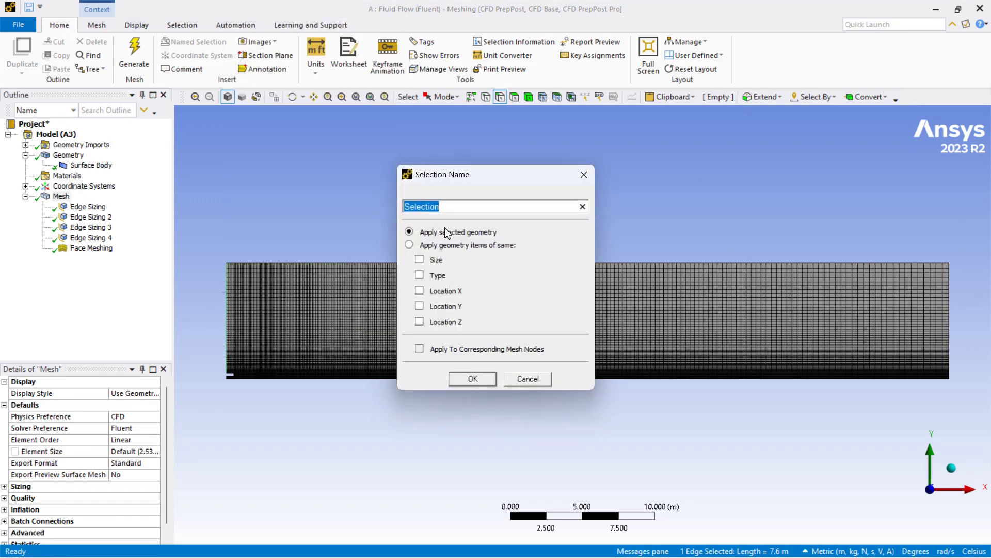
type("Inlet_Air")
left_click(485, 376)
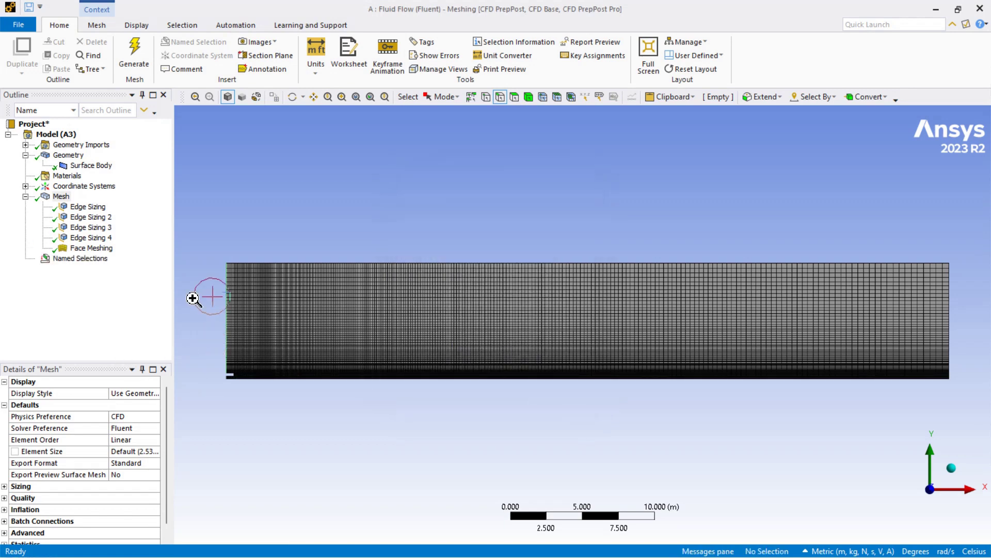
Step: Create a named selection Inlet_CH4 from the short vertical edge below the slot
scroll(331, 302, "up", 3)
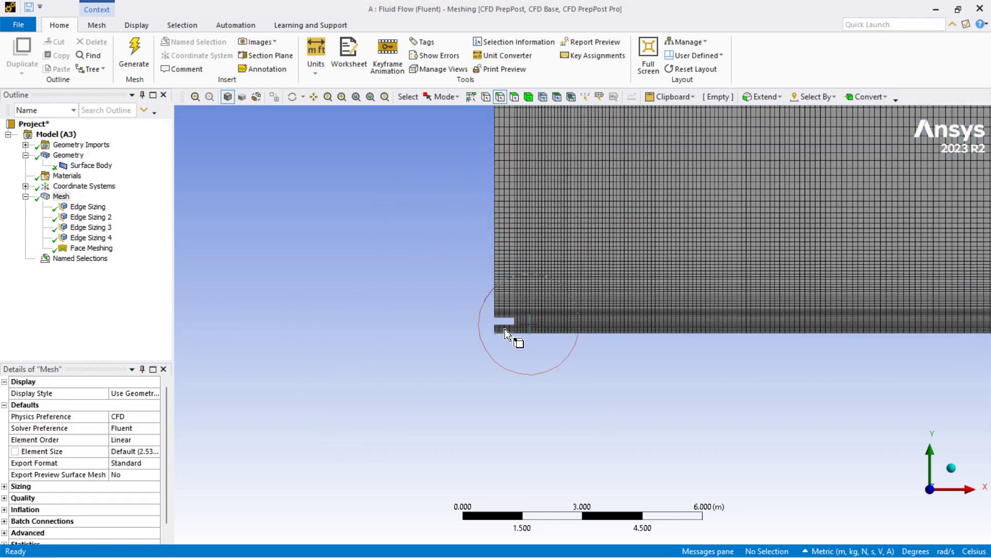
left_click_drag(450, 289, 583, 375)
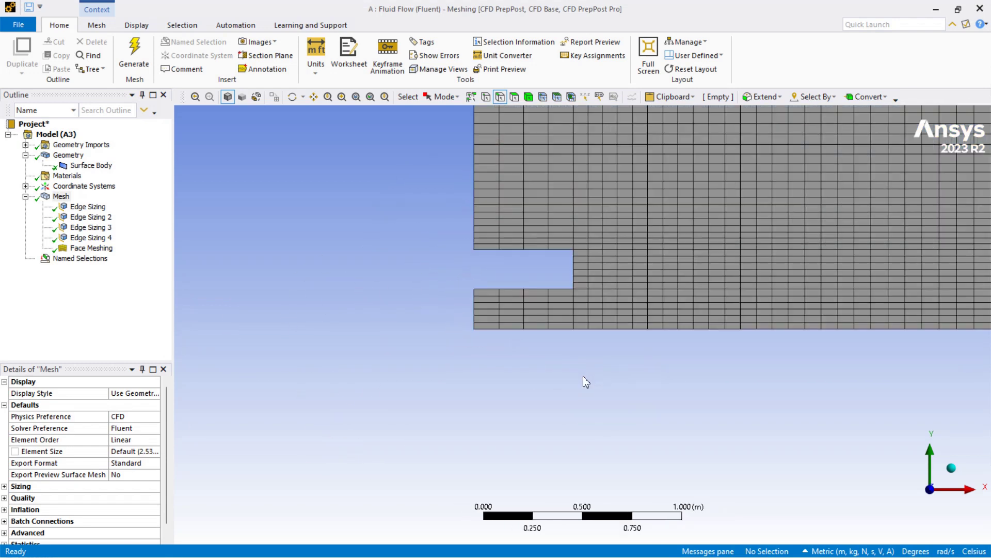
left_click(475, 310)
right_click(475, 309)
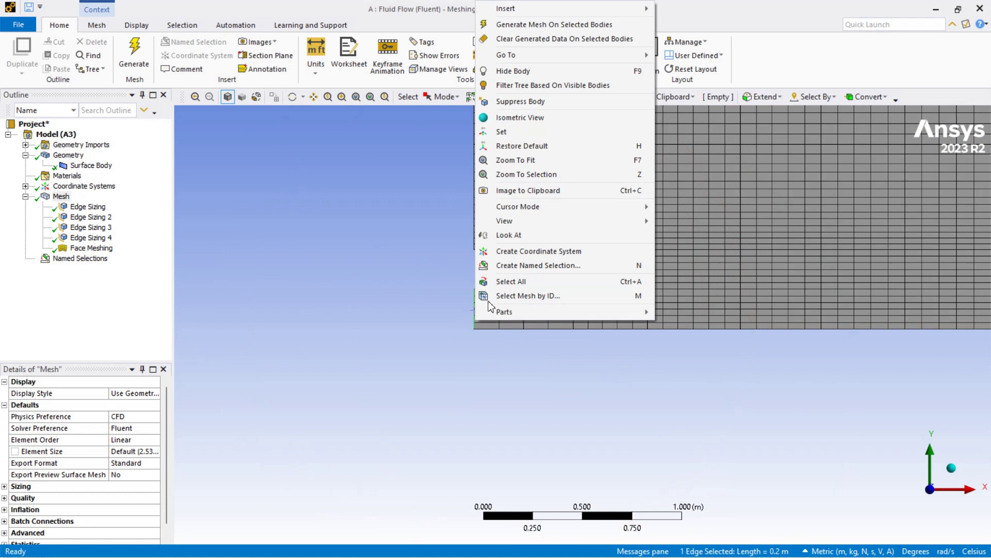
left_click(533, 266)
type("Inlet_CH4")
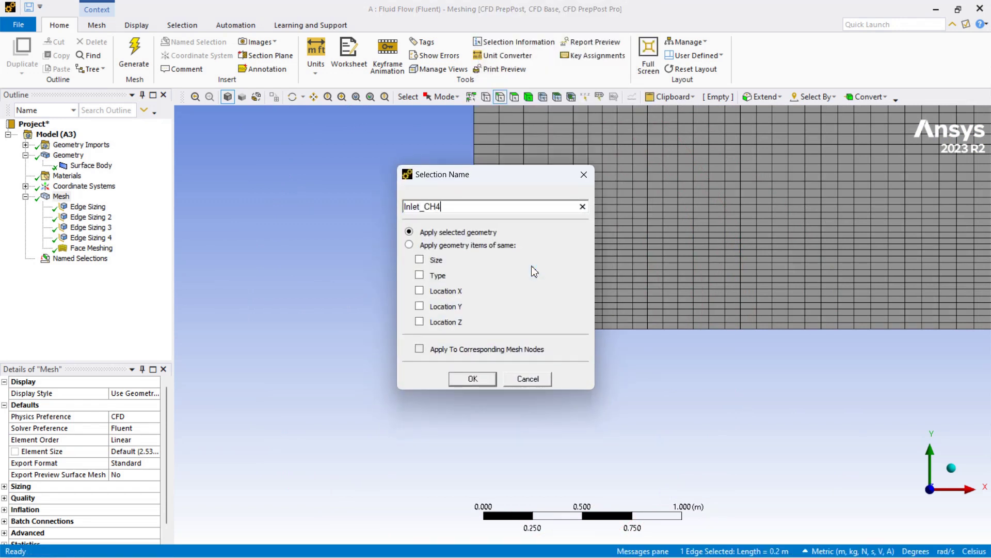
left_click(472, 378)
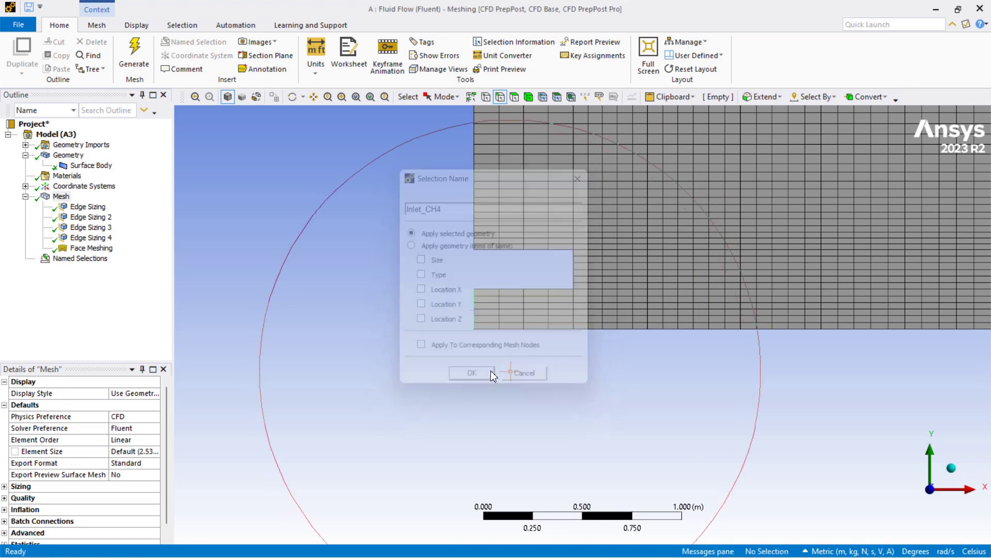
Step: Create a named selection Nozzle from the short vertical edge at the closed end of the slot
scroll(485, 265, "up", 2)
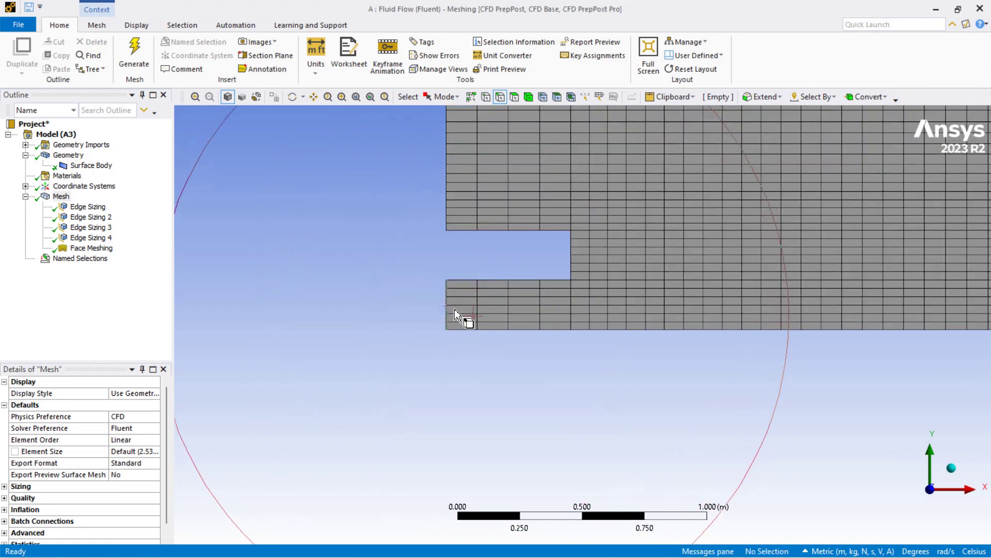
left_click(571, 258)
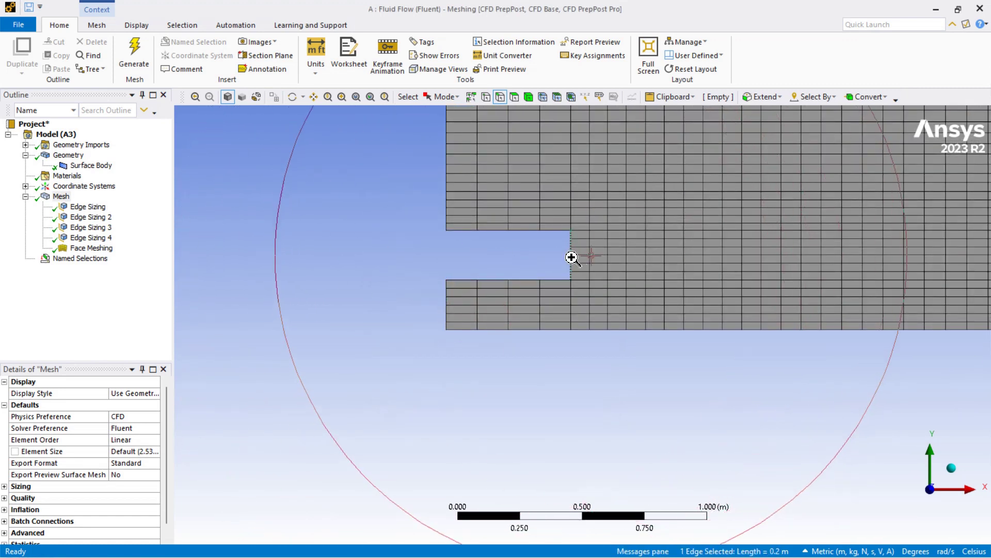
right_click(571, 258)
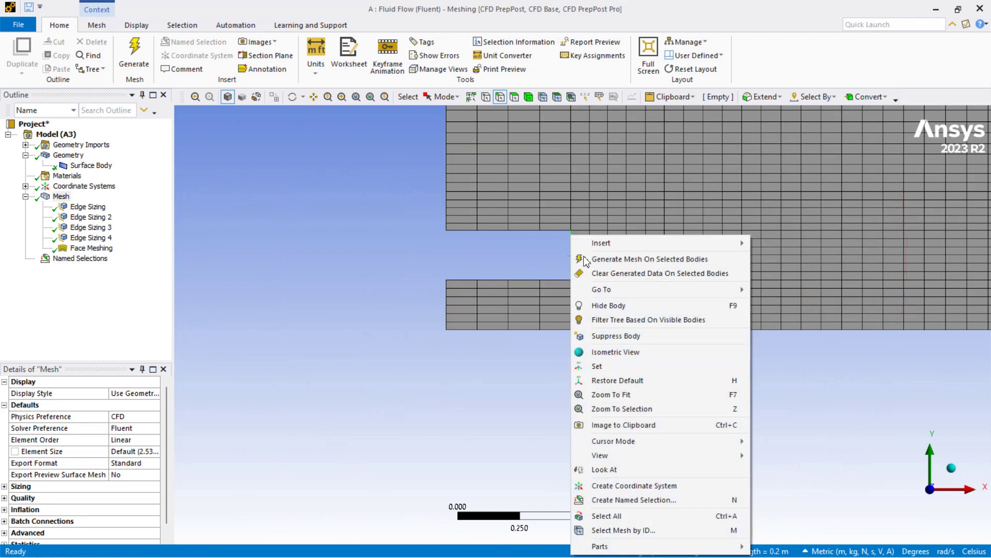
left_click(631, 505)
type("N")
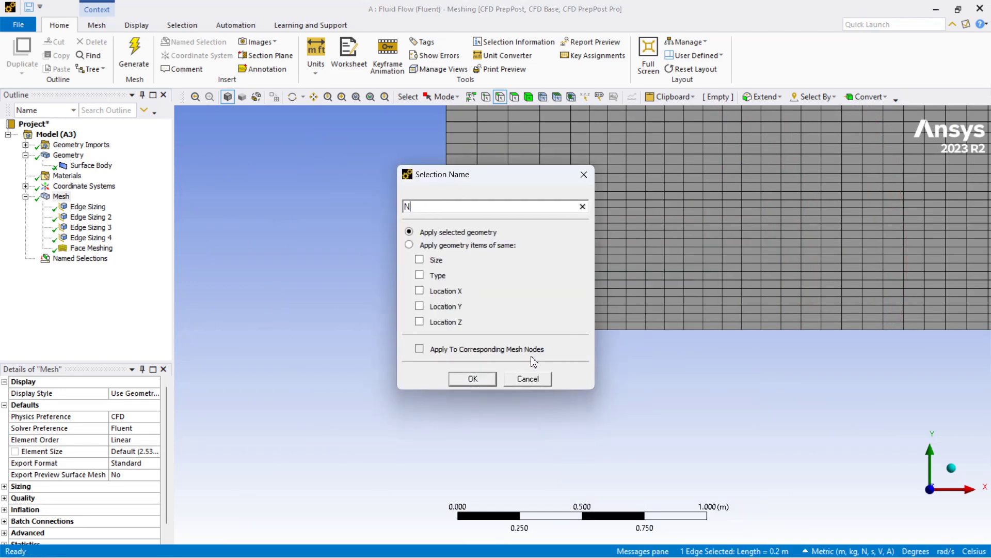
type("ozzle")
key("Return")
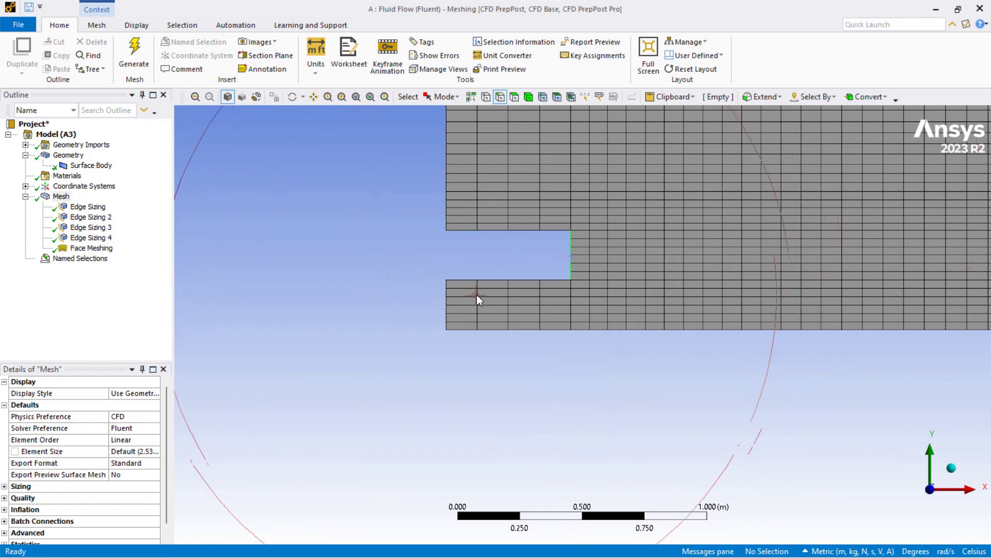
Step: Create a named selection Symm from the long lower edge that starts below the slot's closed end
left_click(517, 329)
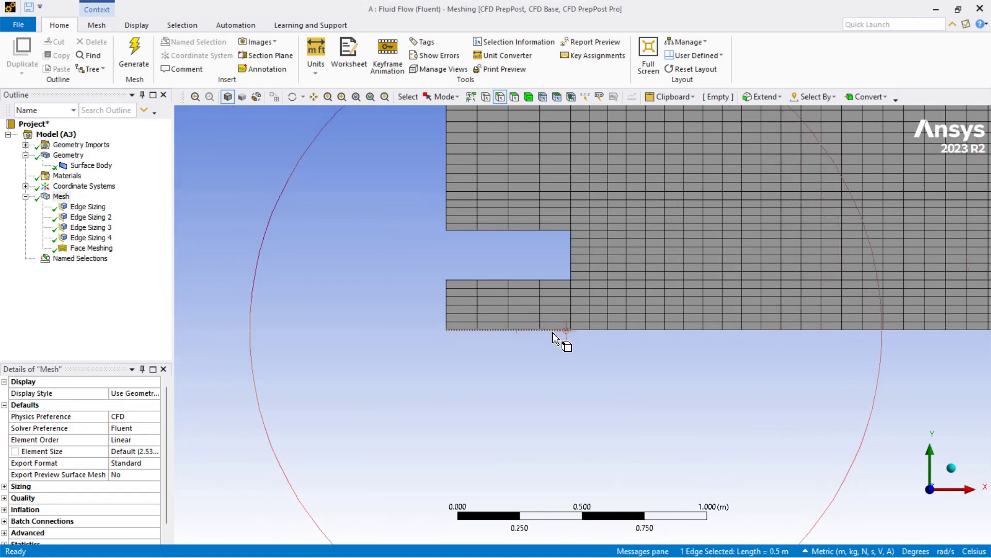
left_click(636, 335)
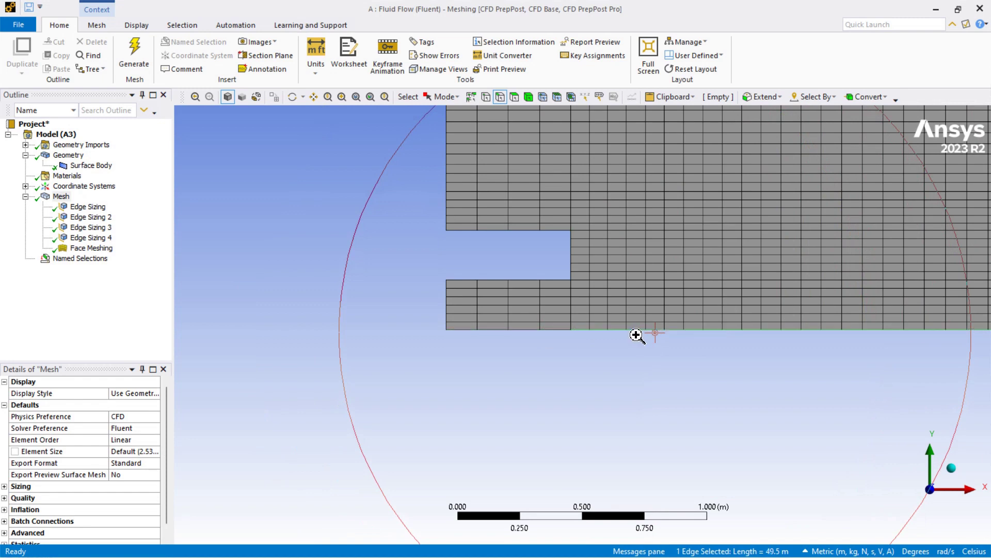
right_click(637, 334)
left_click(691, 278)
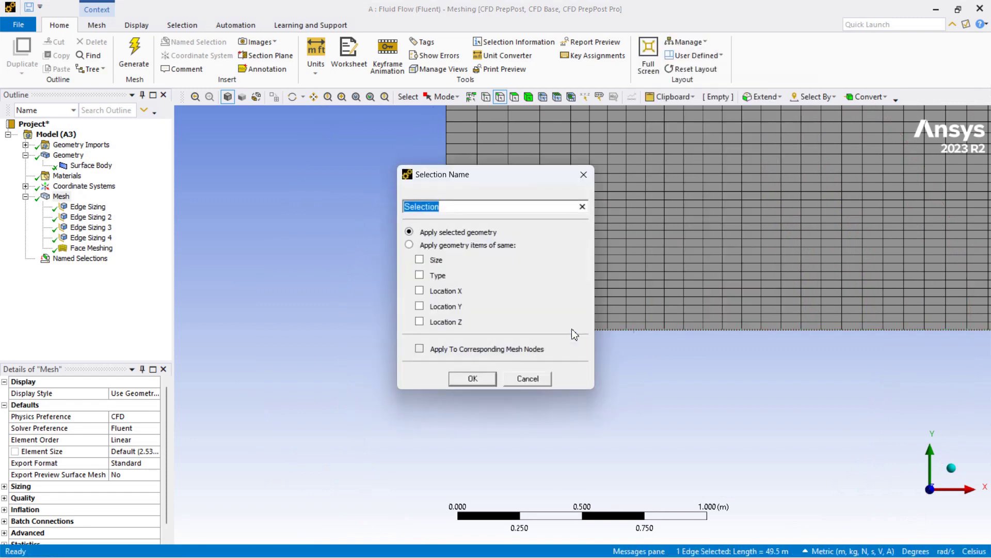
type("S")
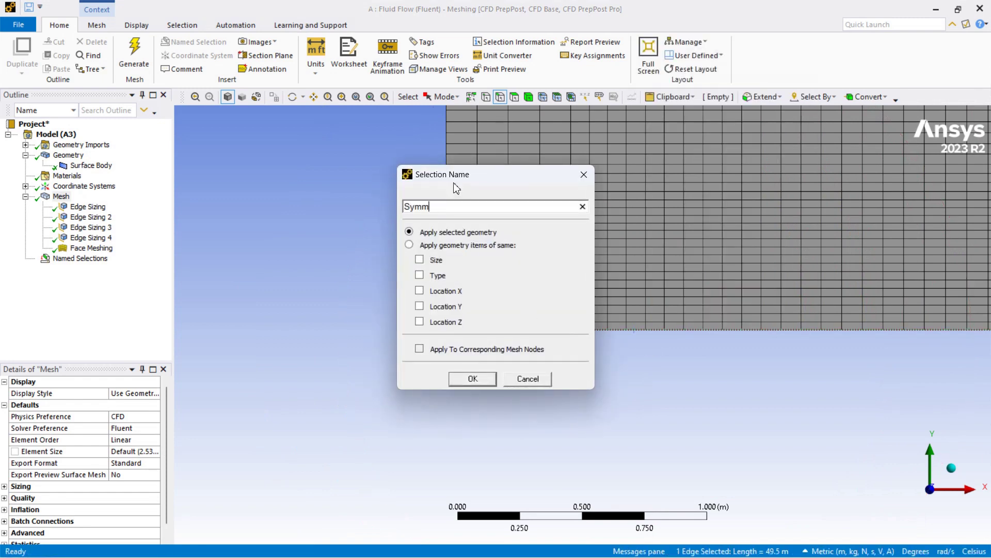
type("ymm")
key("Return")
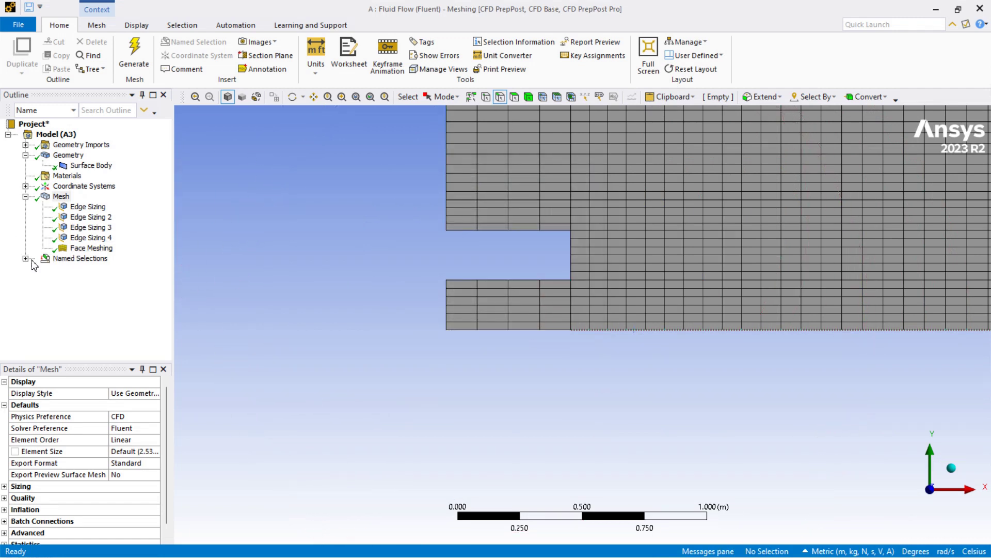
Step: Delete the existing Symm named selection, which covers only the longer of the two lower edges
left_click(25, 259)
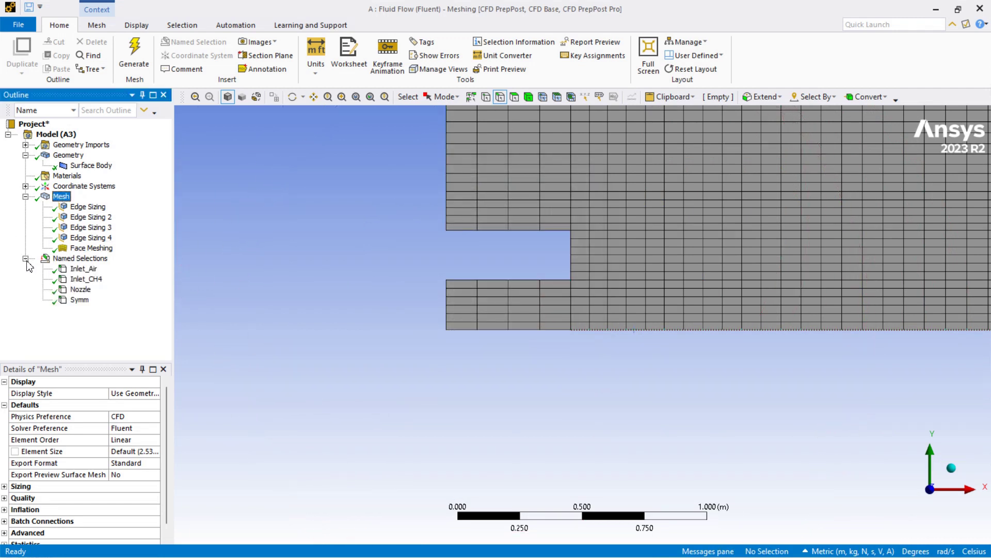
left_click(79, 299)
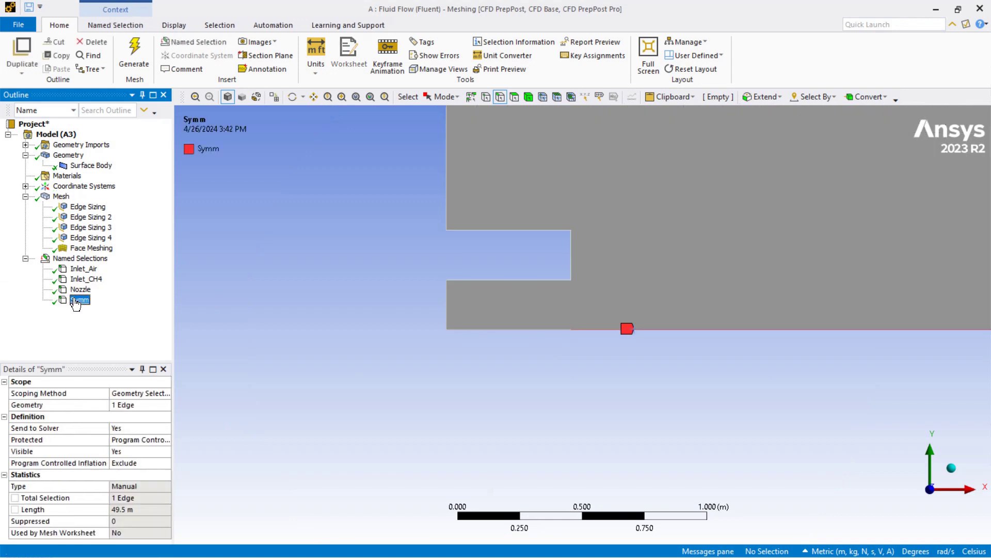
left_click(528, 330)
right_click(530, 332)
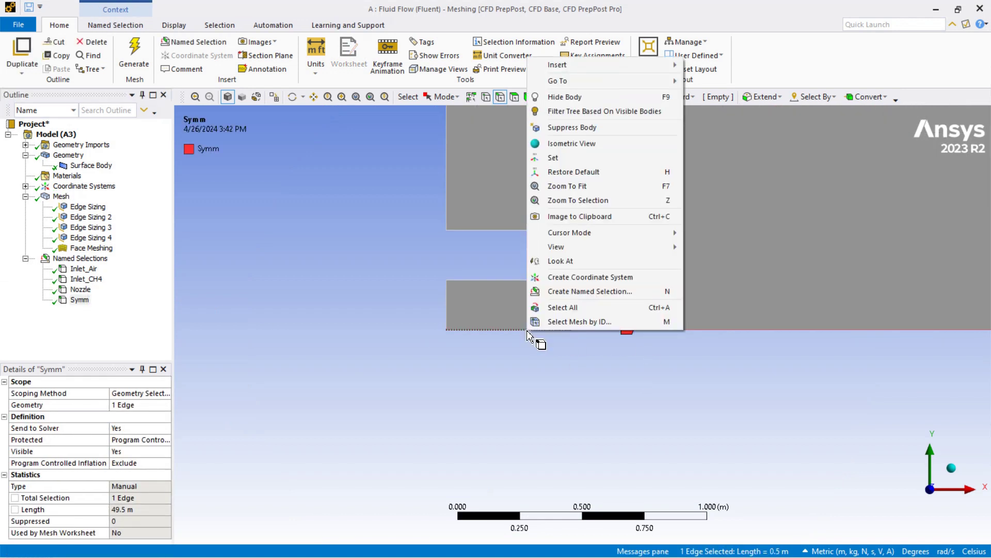
right_click(79, 299)
left_click(115, 477)
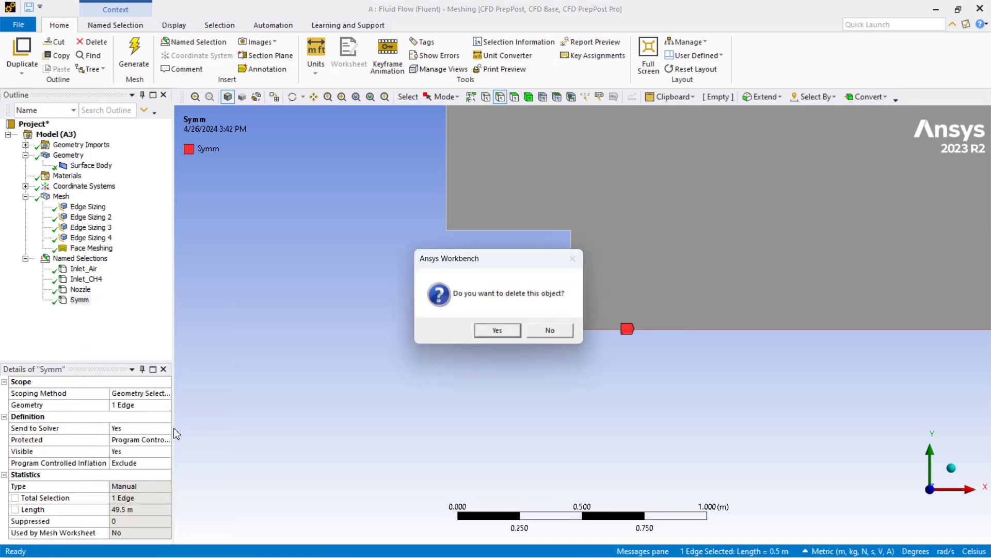
left_click(499, 332)
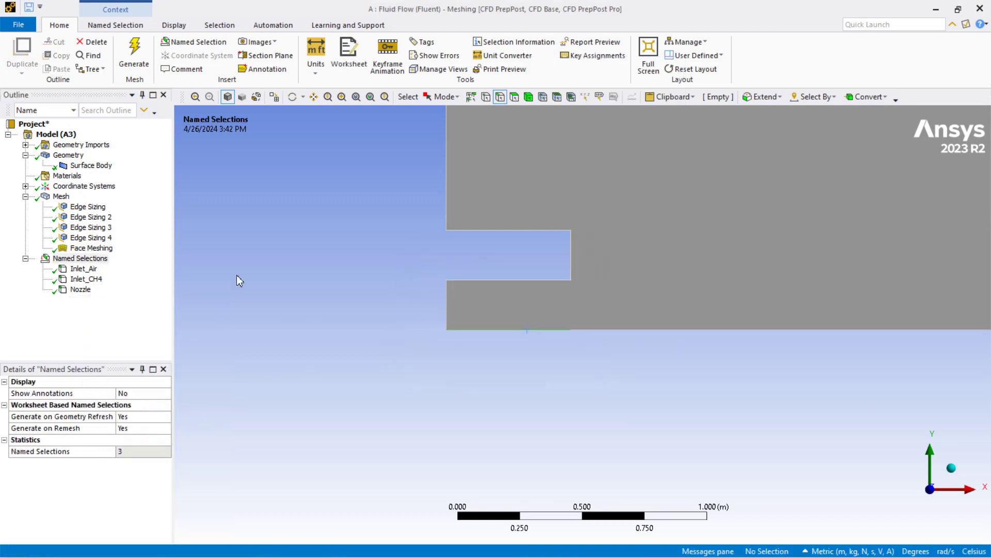
Step: Create a named selection Symm from both collinear lower edges of the domain, the long one and the short one beneath the slot
left_click(659, 331)
left_click(503, 331, "ctrl")
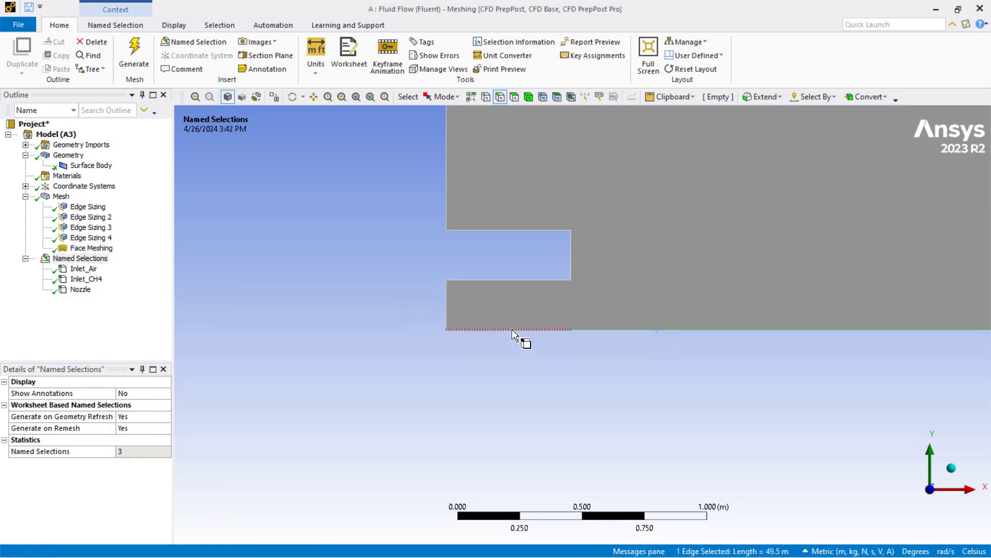
right_click(644, 336)
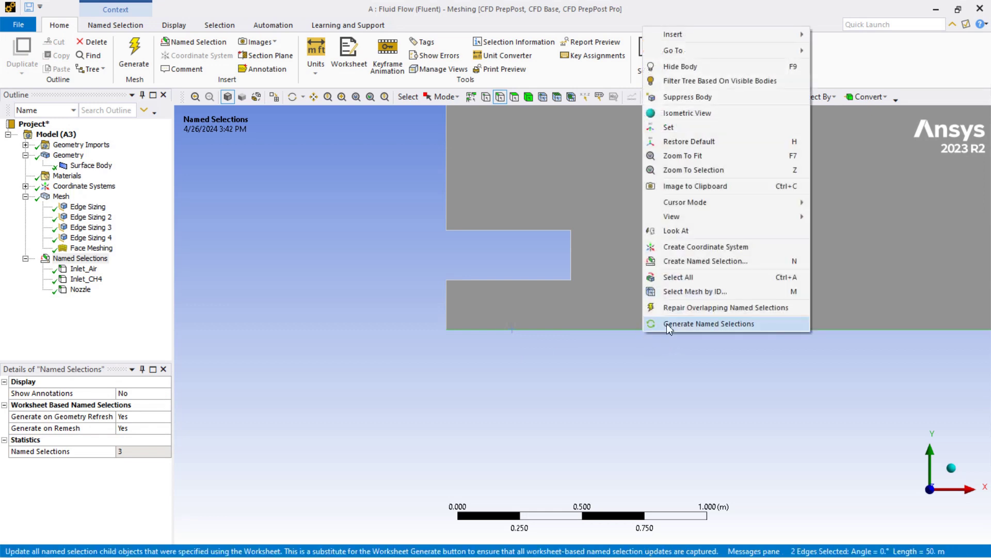
left_click(687, 262)
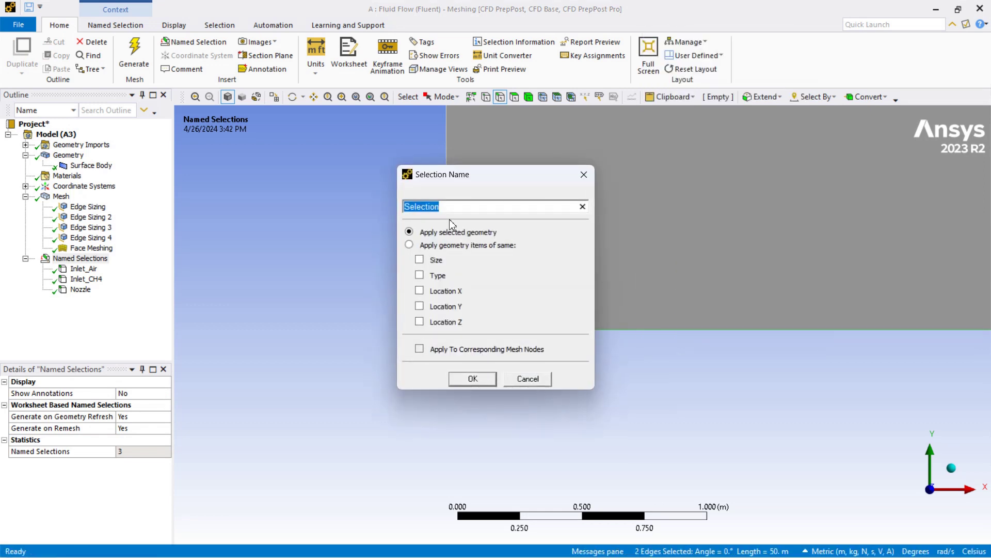
type("Symm")
key("Return")
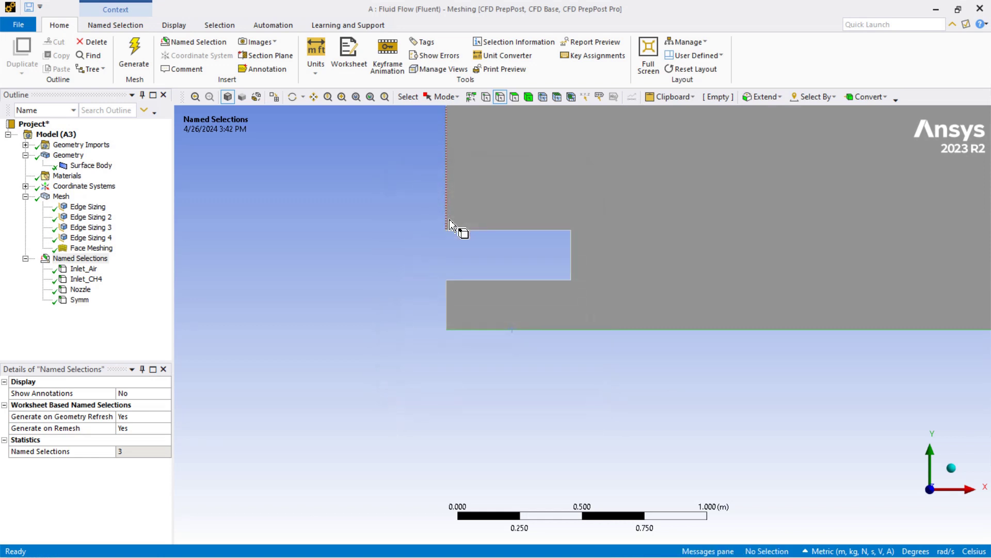
Step: Create a named selection Wall from the two collinear upper edges of the domain
scroll(450, 226, "down", 10)
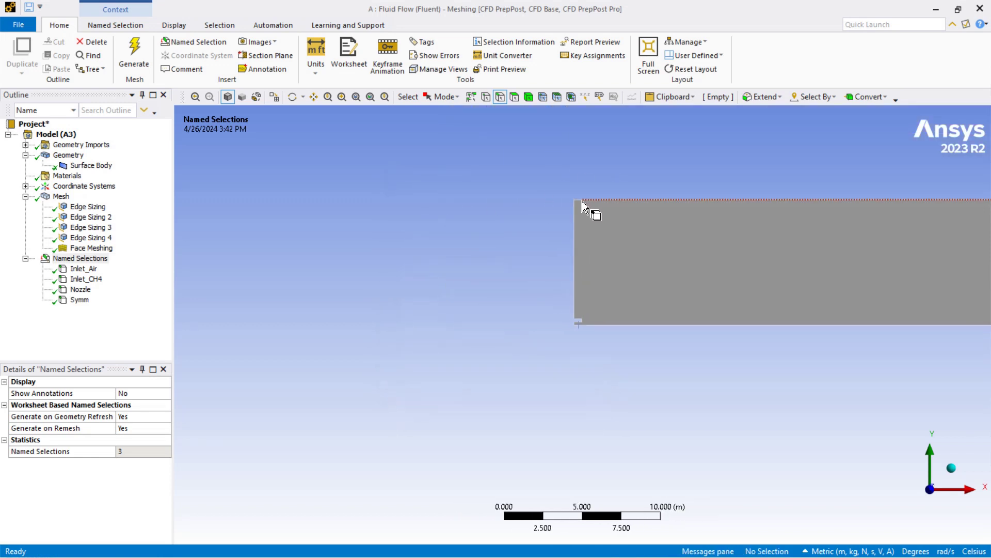
left_click_drag(565, 178, 639, 226)
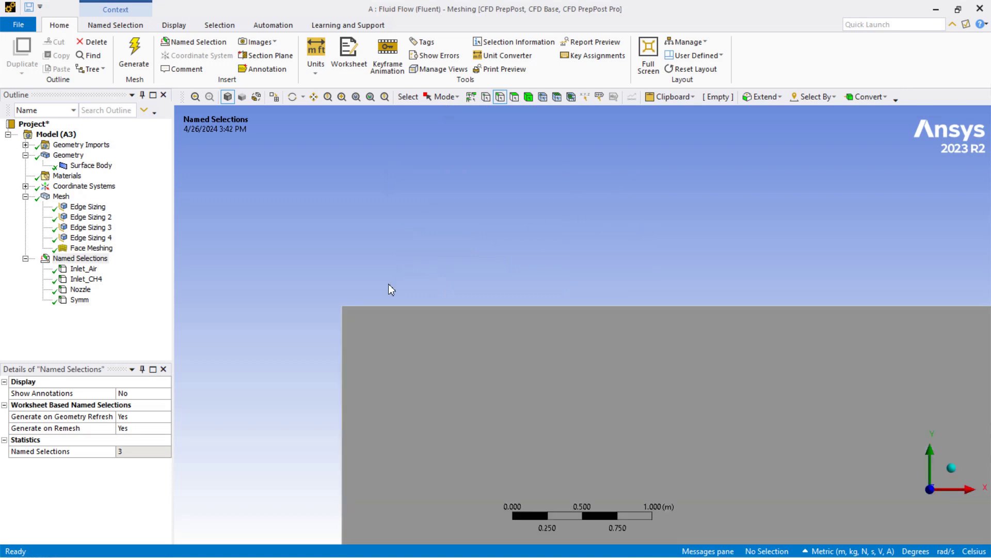
left_click(445, 306)
left_click(452, 306, "ctrl")
right_click(448, 306)
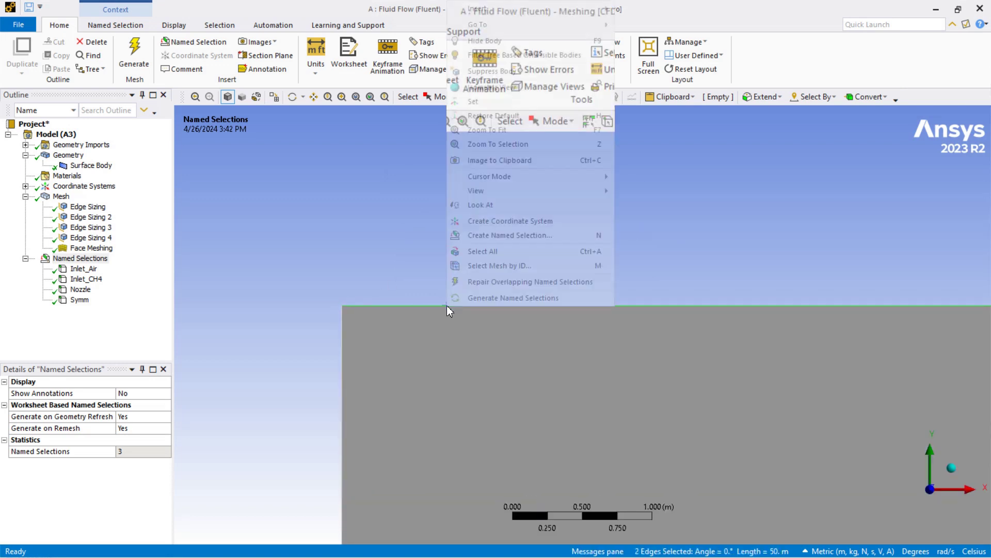
left_click(512, 235)
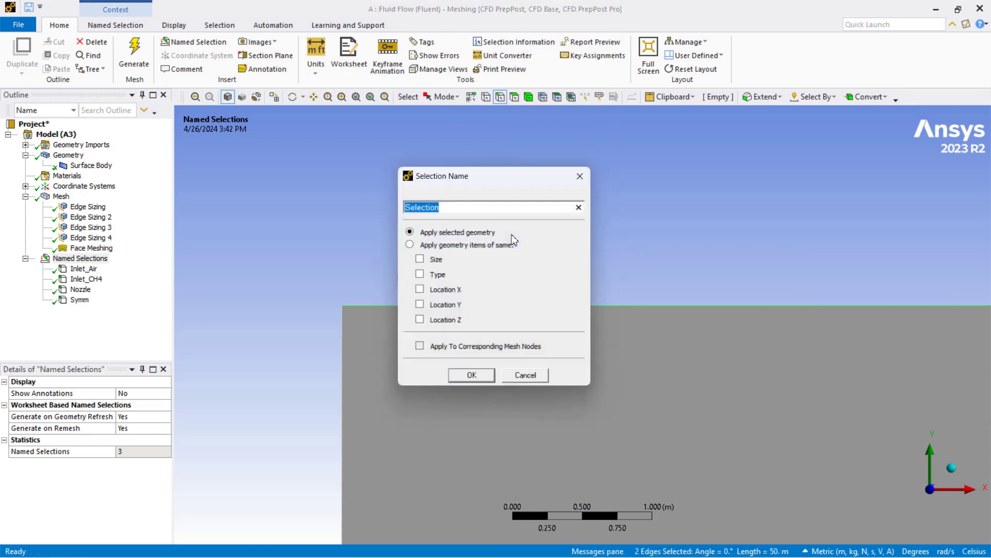
type("Wall")
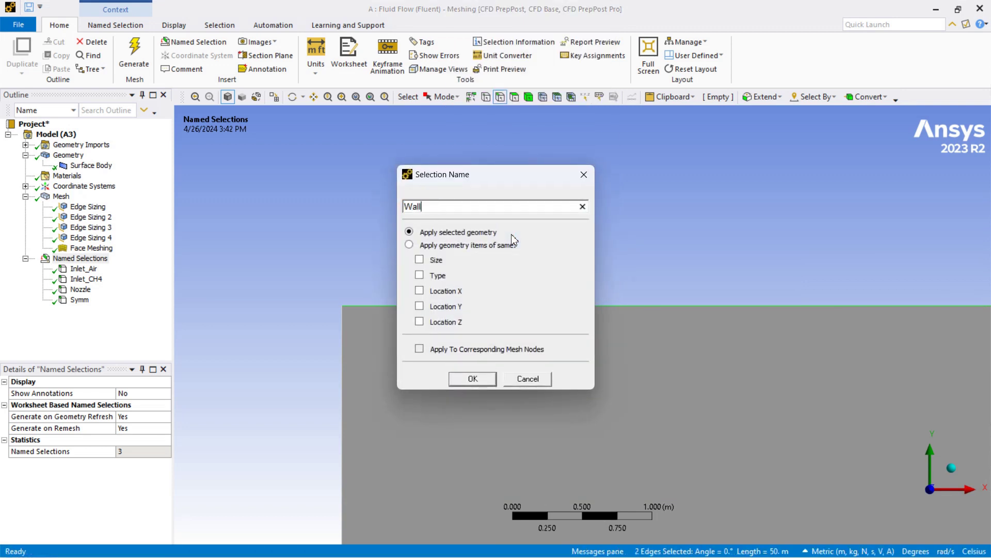
key("Return")
Step: Check which edges are assigned to the Inlet_Air, Inlet_CH4, Nozzle, Symm and Wall named selections
scroll(511, 234, "down", 10)
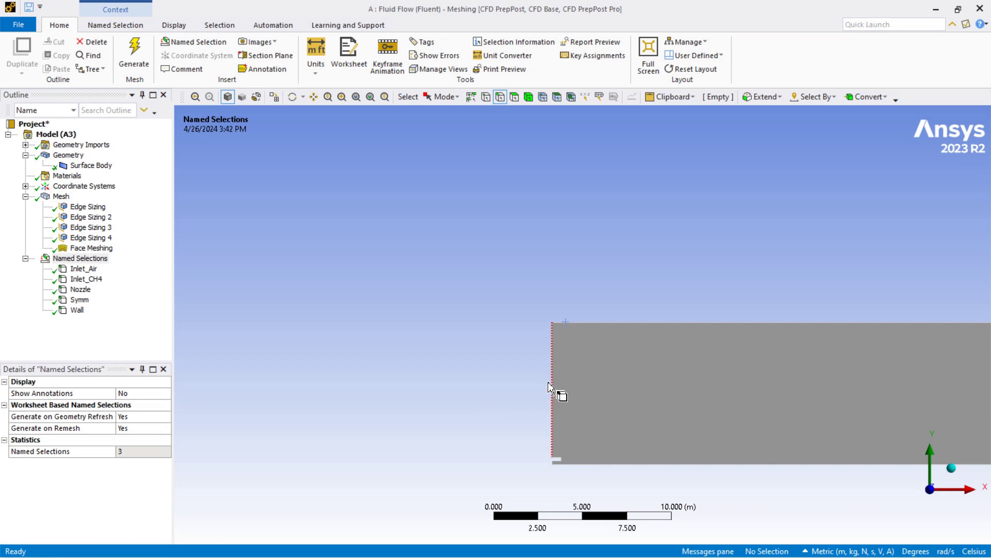
left_click(84, 270)
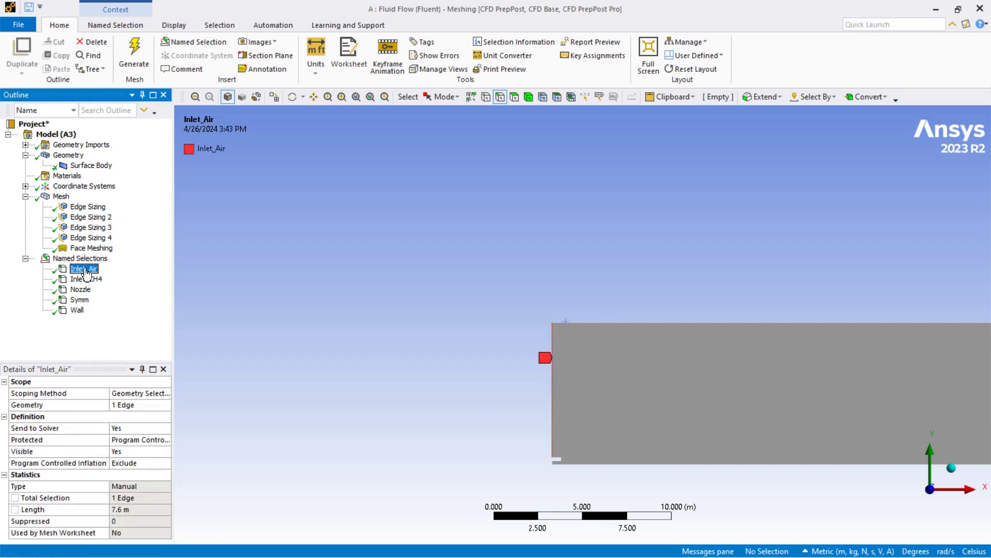
left_click(85, 278)
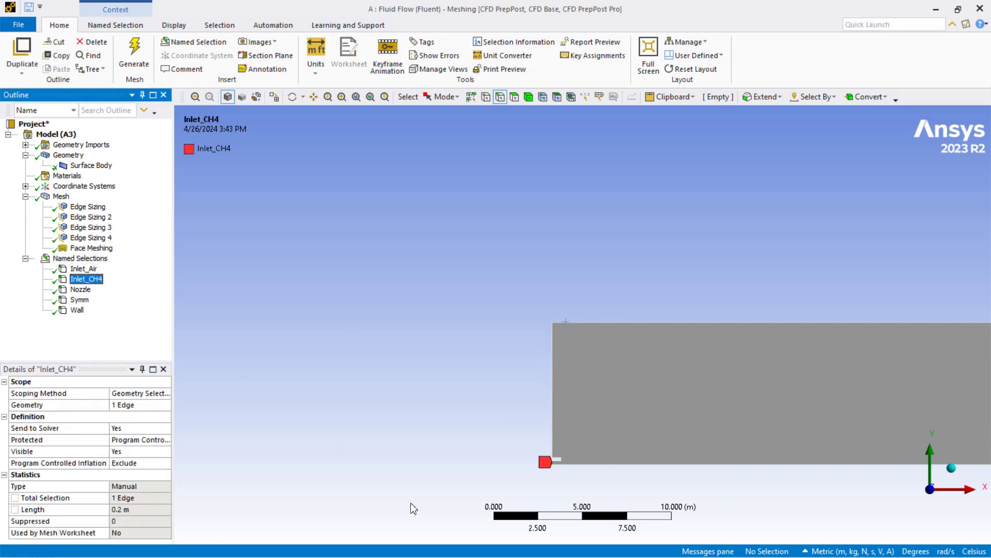
scroll(541, 454, "up", 10)
left_click(80, 289)
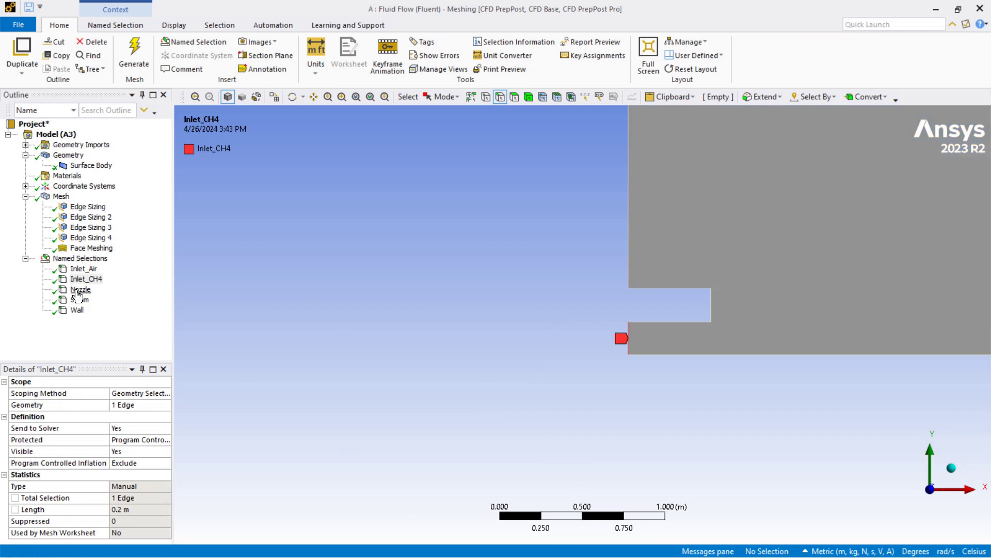
left_click(83, 302)
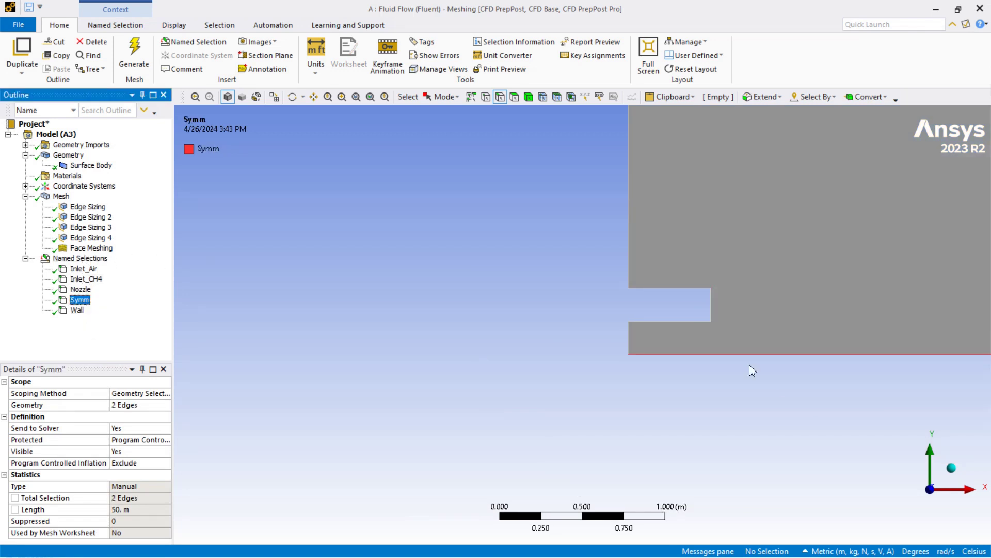
scroll(749, 365, "down", 9)
scroll(722, 339, "down", 3)
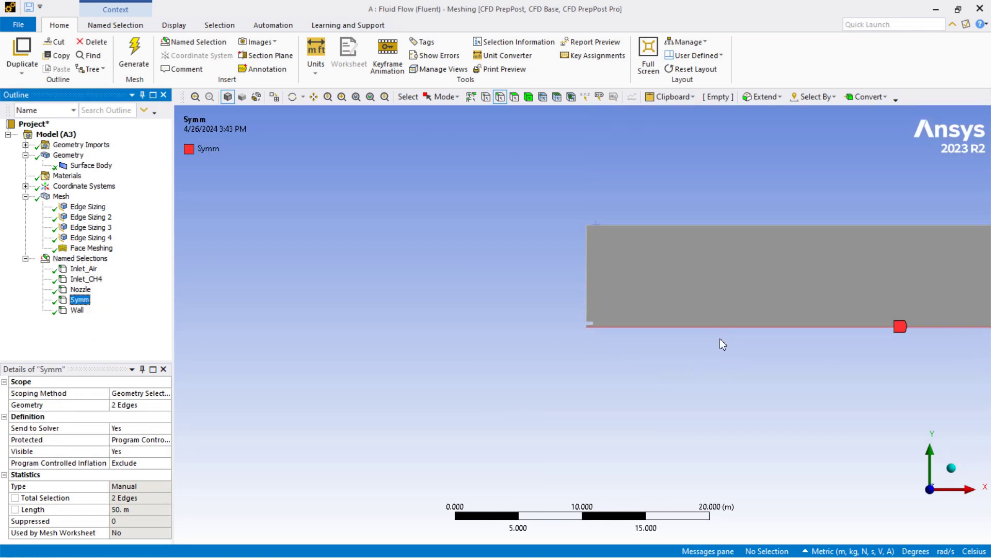
left_click(82, 311)
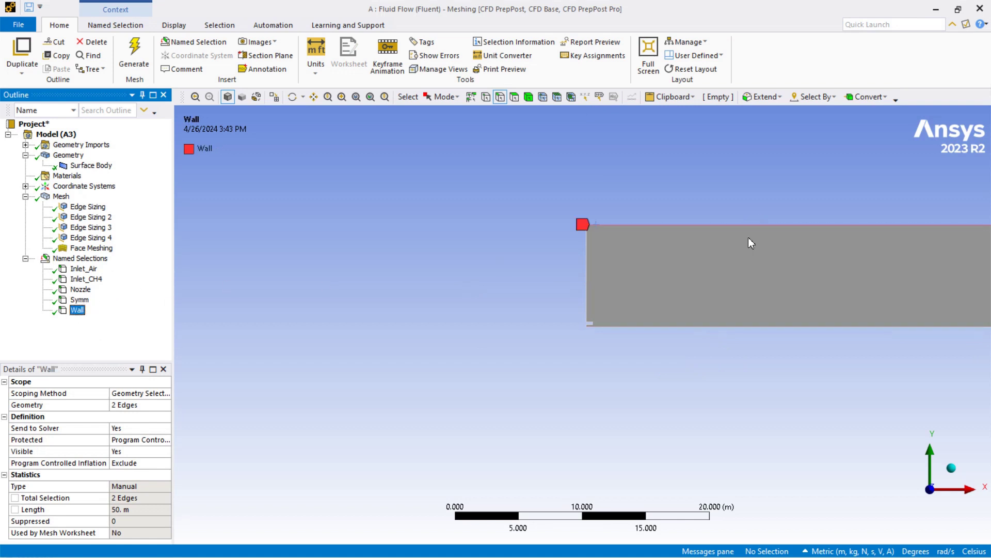
Step: Create a named selection Outlet from the three collinear vertical edges at the domain's end opposite the inlets
scroll(596, 281, "down", 3)
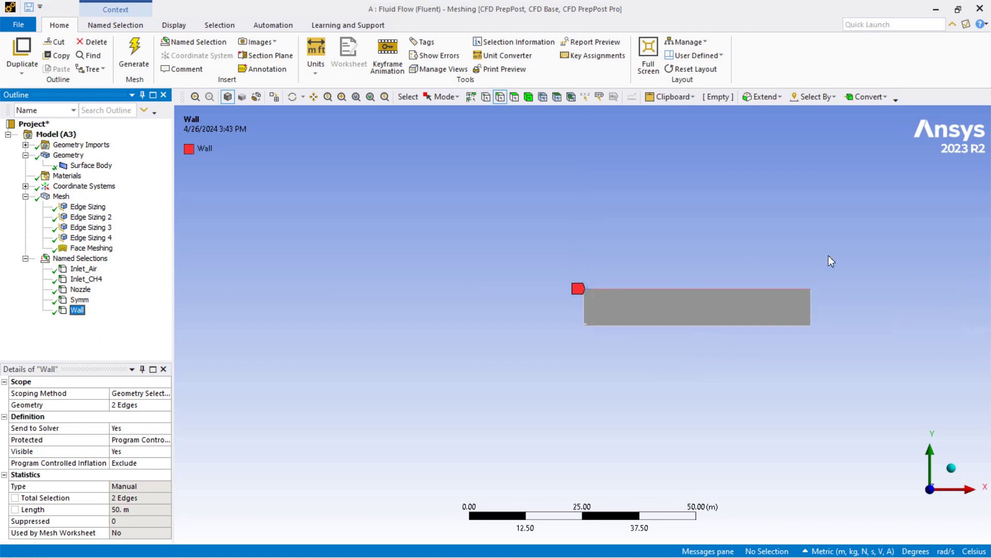
left_click_drag(791, 272, 841, 367)
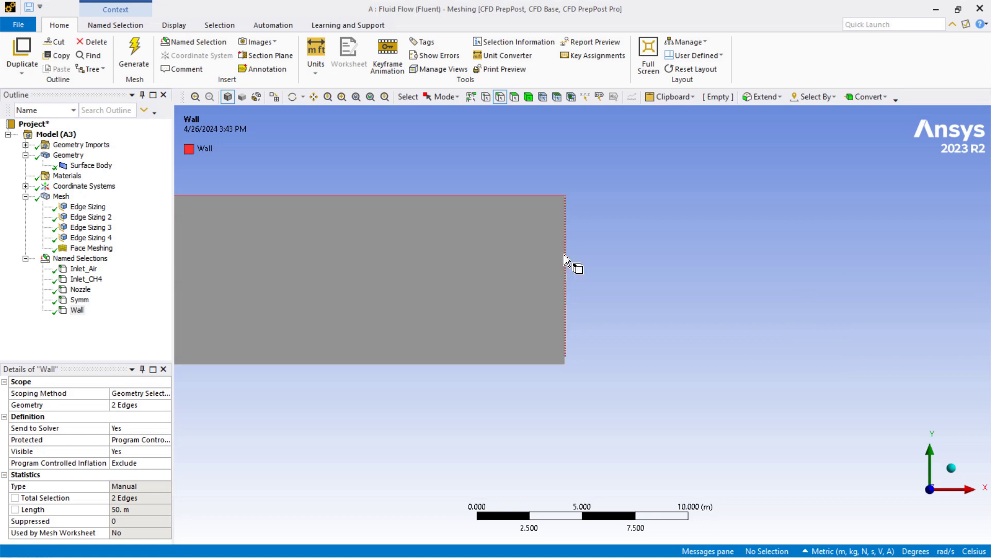
left_click(566, 299)
left_click_drag(551, 319, 597, 411)
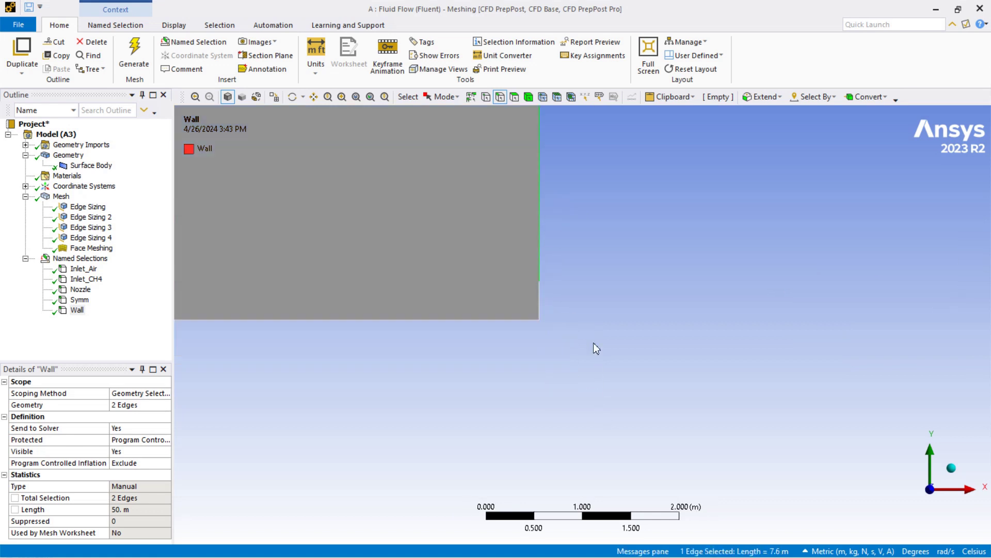
left_click(539, 310, "ctrl")
left_click(538, 312, "ctrl")
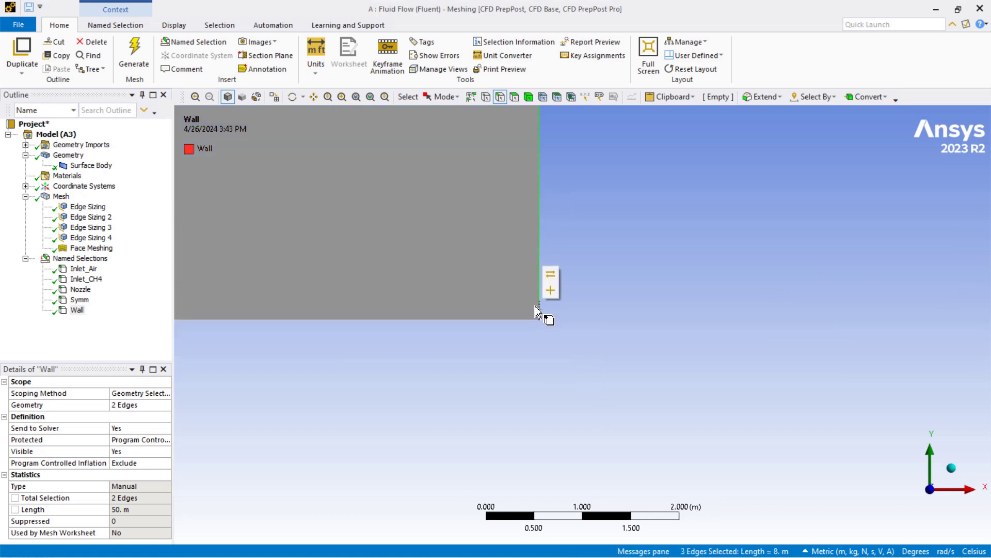
right_click(539, 308)
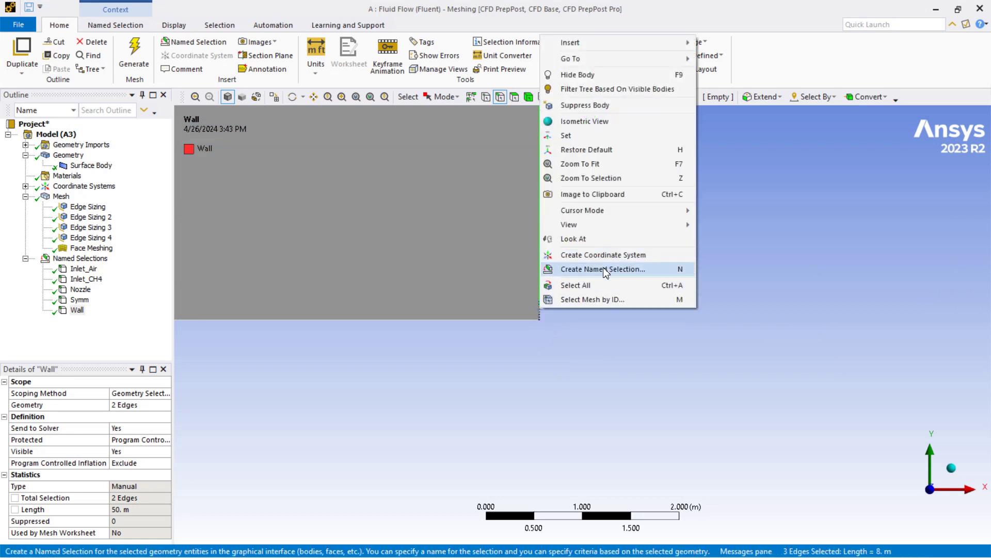
left_click(603, 268)
type("Outlet")
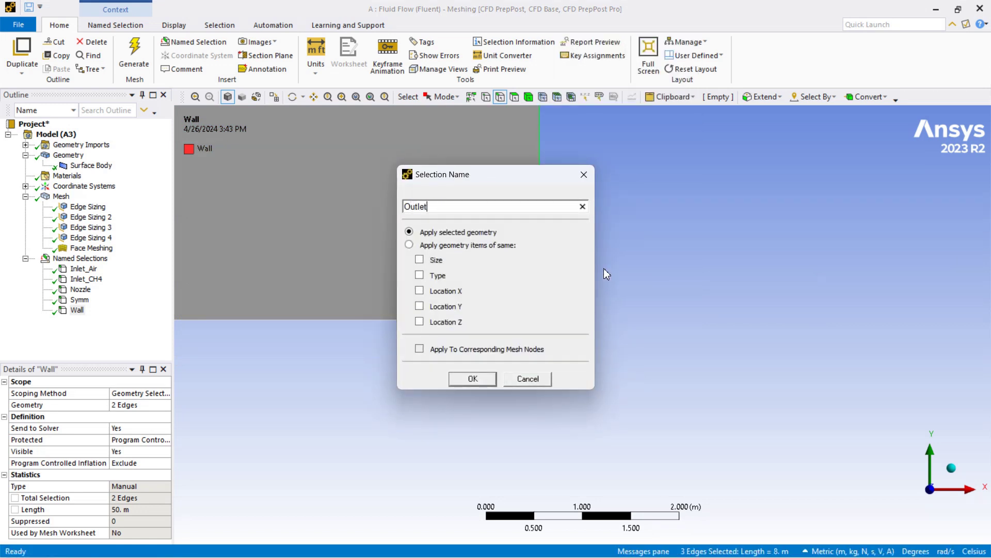
key("Return")
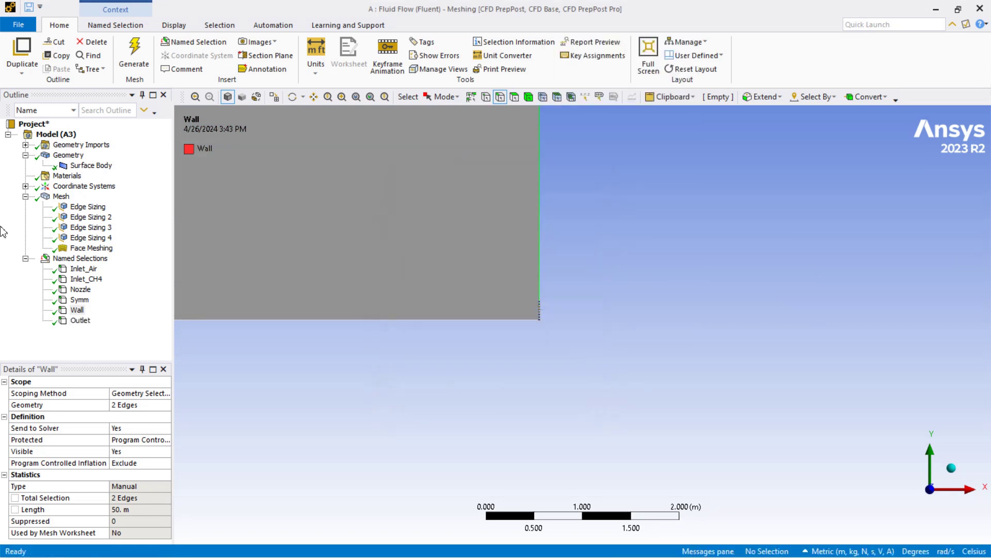
Step: Inspect the mesh over the whole domain and review the edges of every named selection from Inlet_Air to Outlet
scroll(386, 225, "up", 2)
scroll(385, 225, "down", 3)
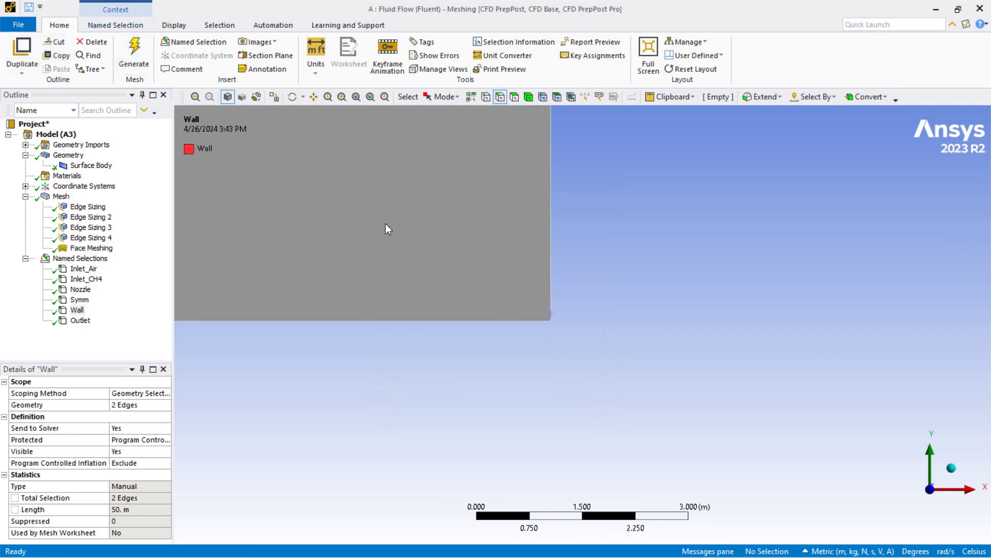
scroll(385, 223, "down", 5)
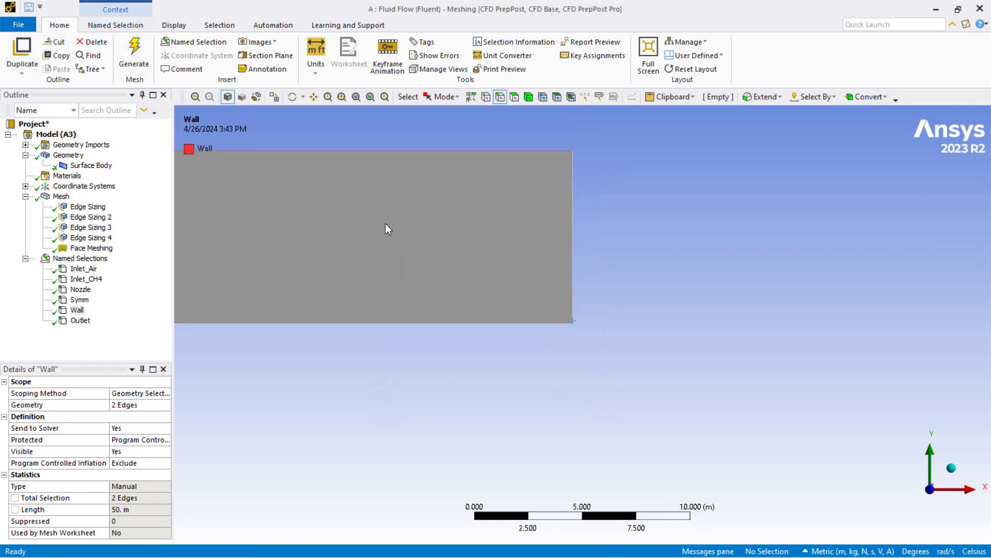
left_click(45, 199)
right_click_drag(253, 257, 589, 381)
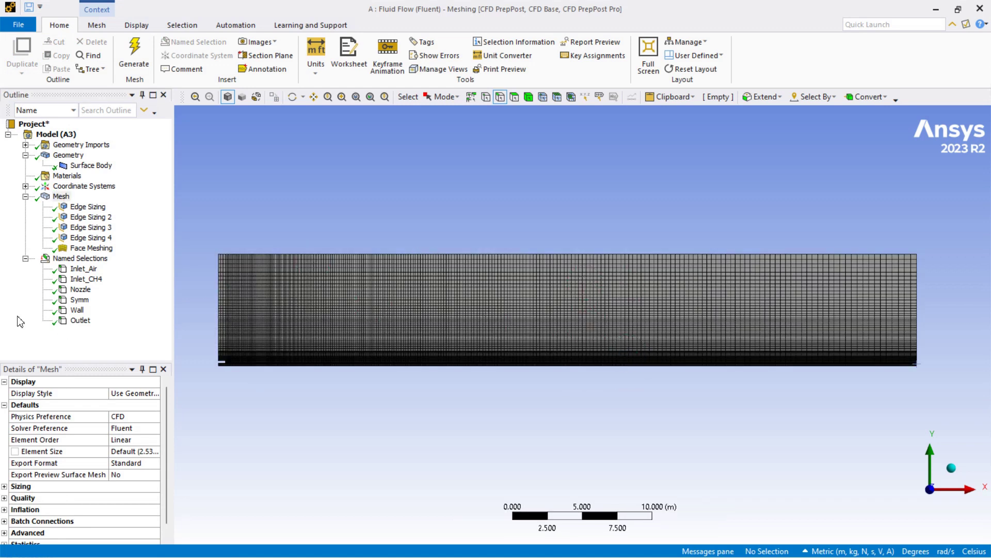
left_click(93, 259)
left_click(89, 269)
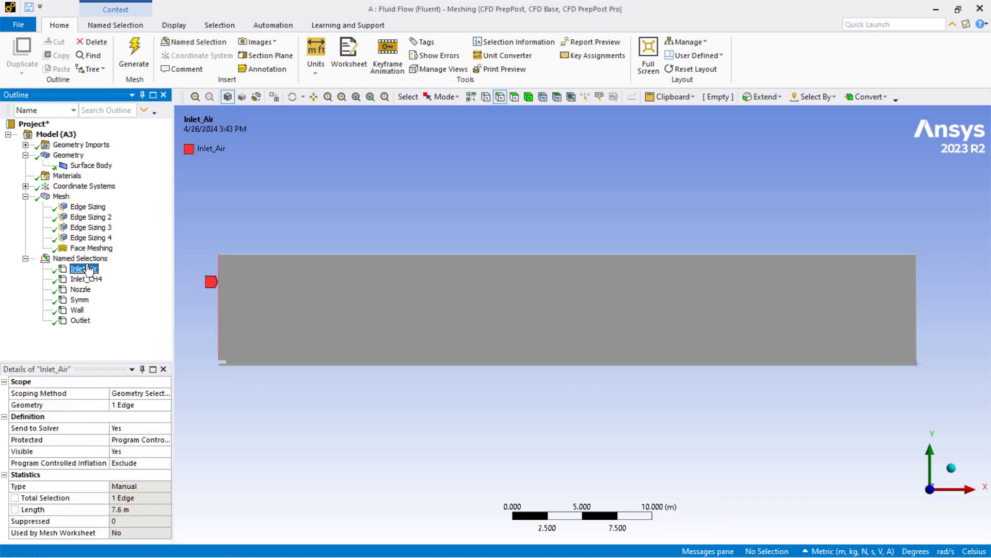
left_click(88, 279)
left_click(87, 289)
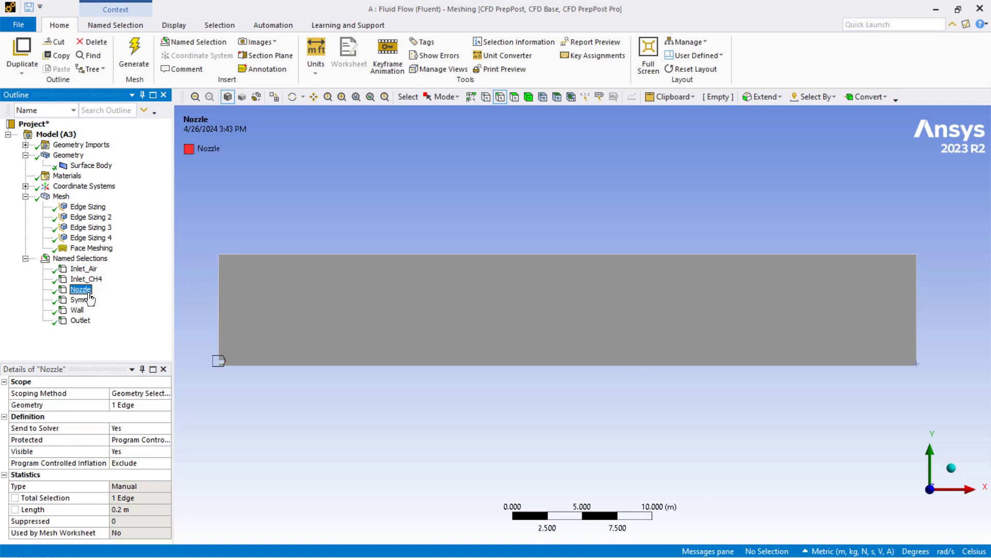
left_click(85, 300)
left_click(80, 310)
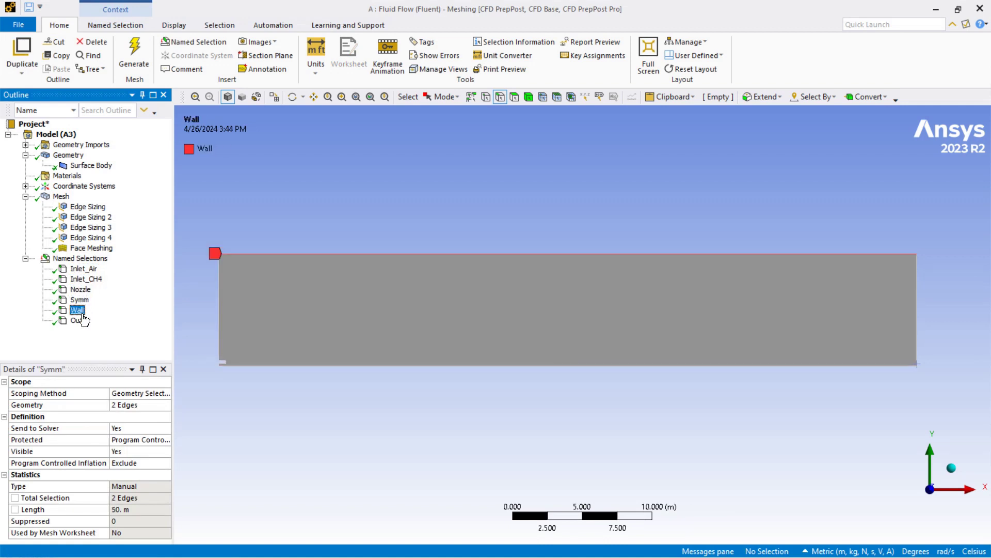
left_click(82, 320)
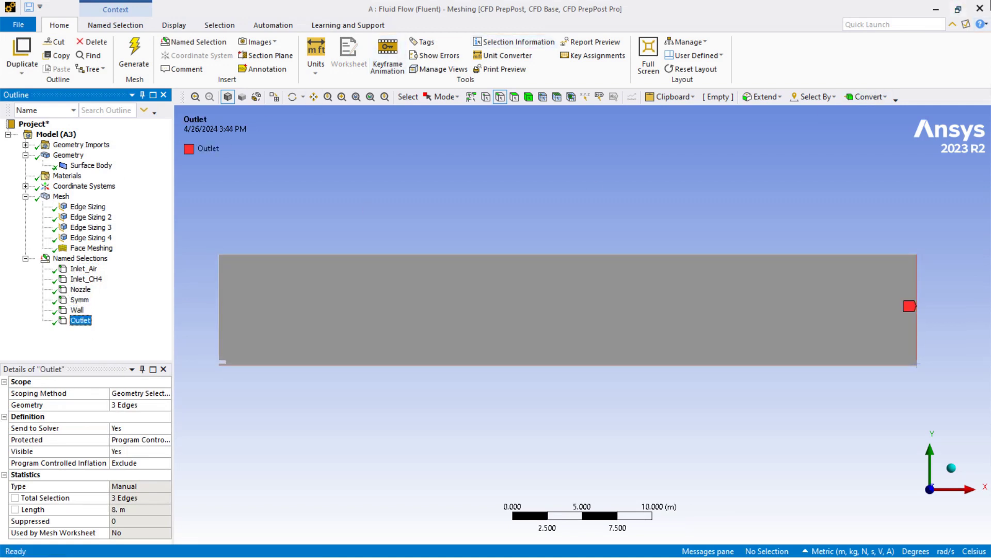
Step: Close the meshing application and update the Mesh cell of the Fluid Flow (Fluent) system in Workbench
left_click(979, 14)
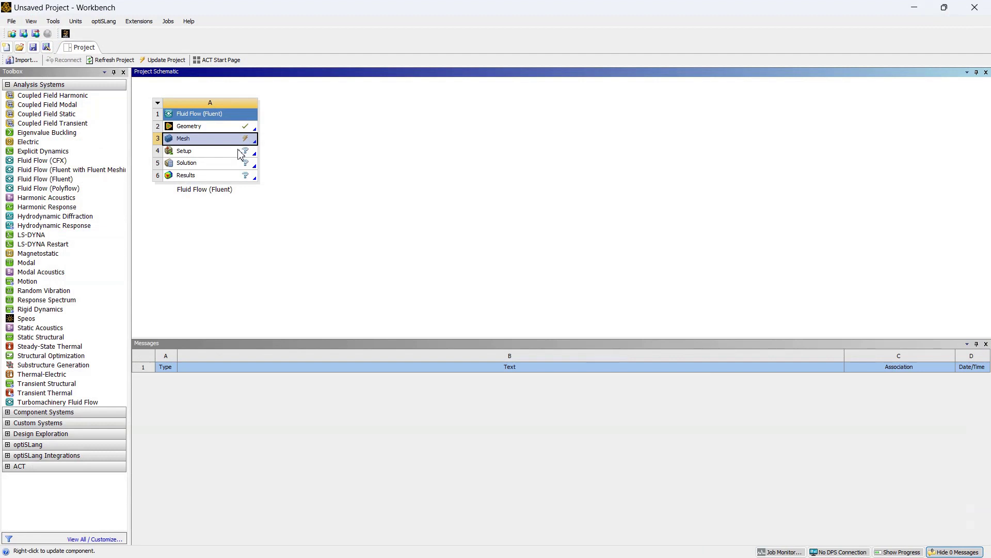
right_click(217, 146)
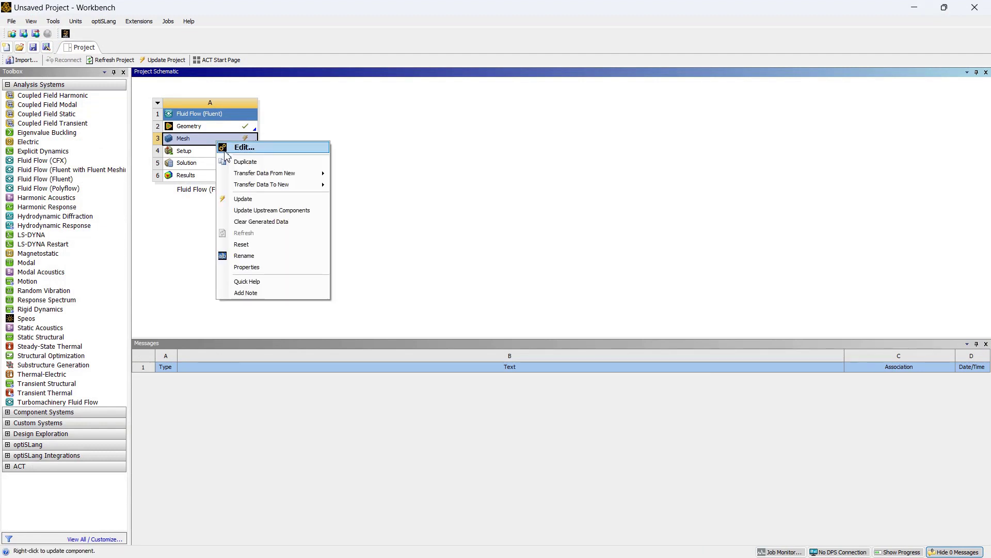
left_click(262, 205)
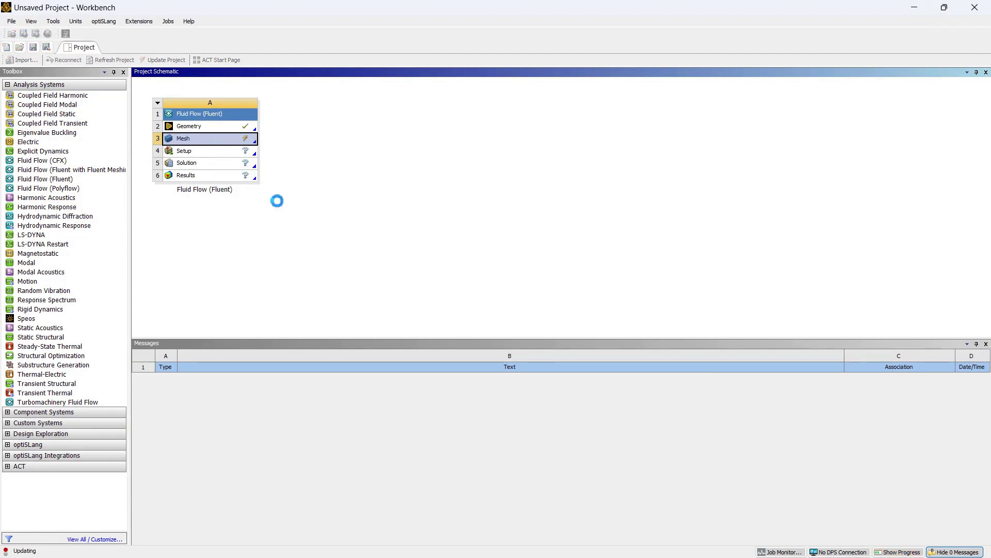